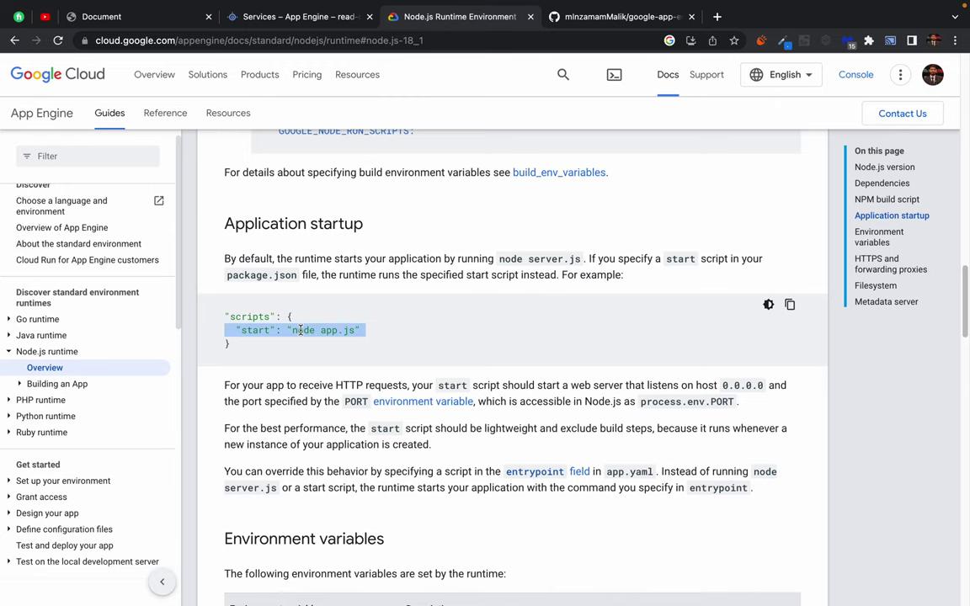
Step: Read the Application startup section of the Node.js runtime page, covering the start script and the PORT environment variable
{"action": "left_click", "coordinate": [300, 331]}
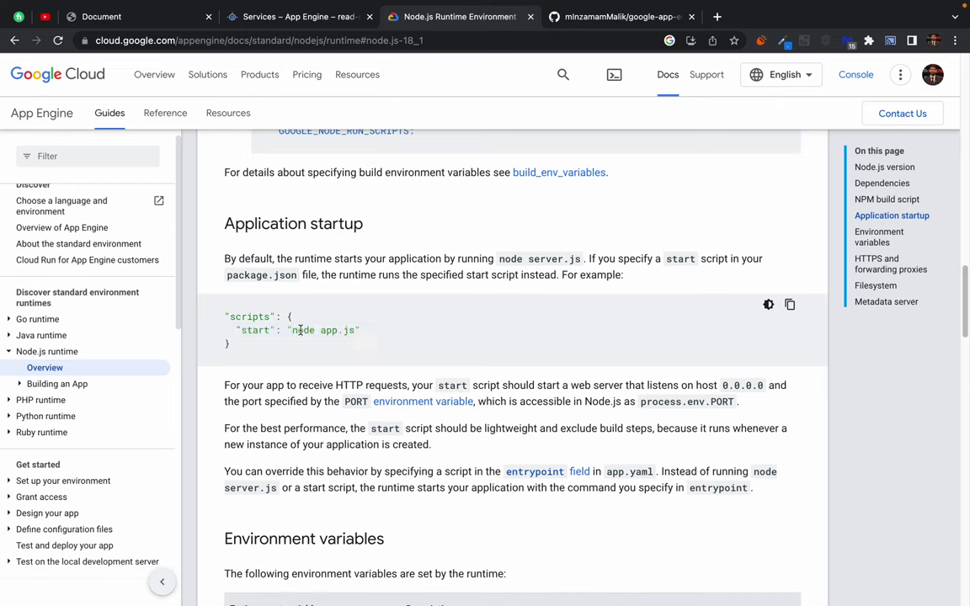
{"action": "triple_click", "coordinate": [300, 331]}
{"action": "scroll", "coordinate": [300, 371], "scroll_direction": "down", "scroll_amount": 2}
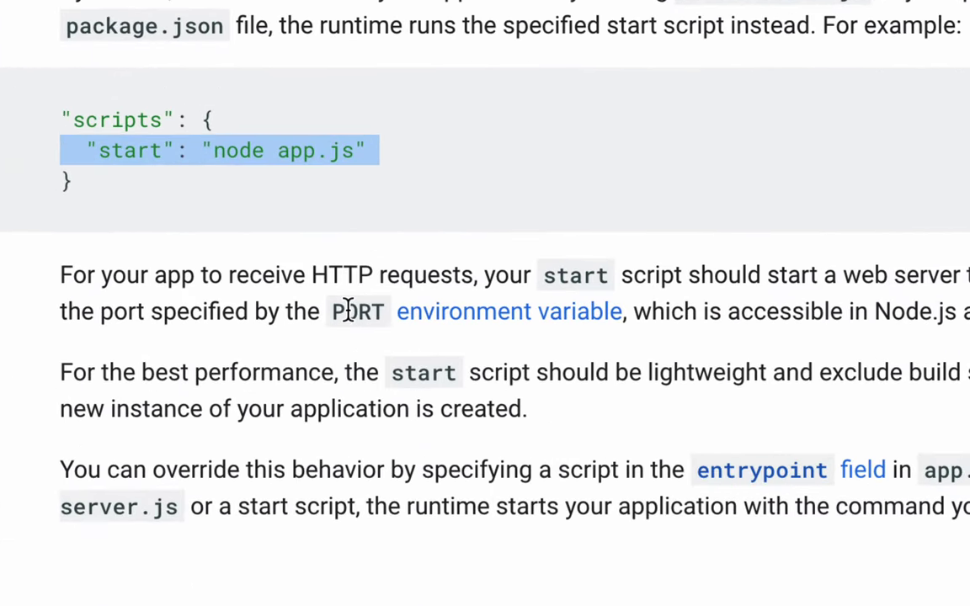
{"action": "double_click", "coordinate": [351, 316]}
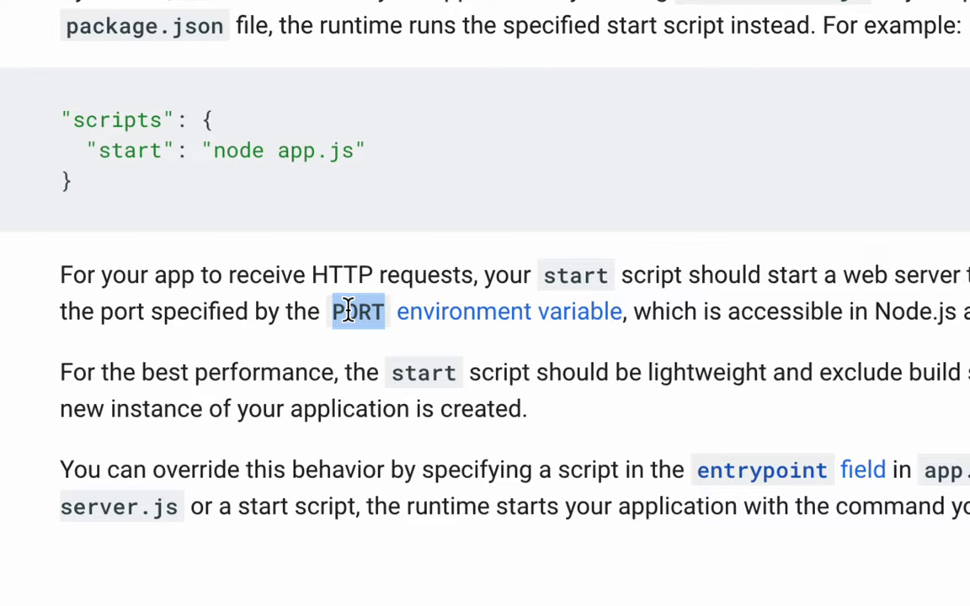
{"action": "left_click", "coordinate": [342, 375]}
{"action": "scroll", "coordinate": [351, 412], "scroll_direction": "down", "scroll_amount": 5}
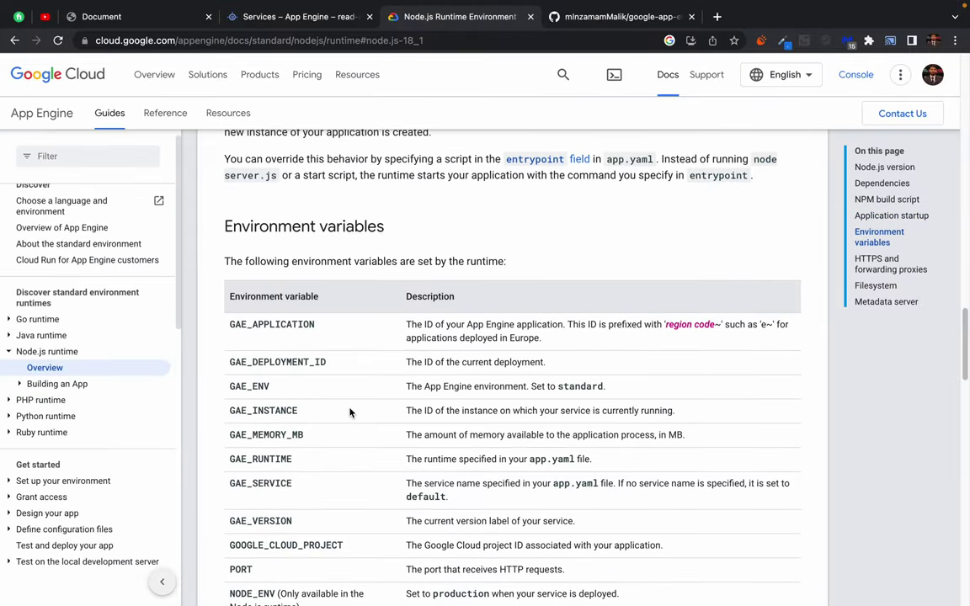
Step: Review the environment variables table and the HTTPS proxy, filesystem and metadata server sections of the Node.js runtime page
{"action": "scroll", "coordinate": [350, 412], "scroll_direction": "down", "scroll_amount": 1}
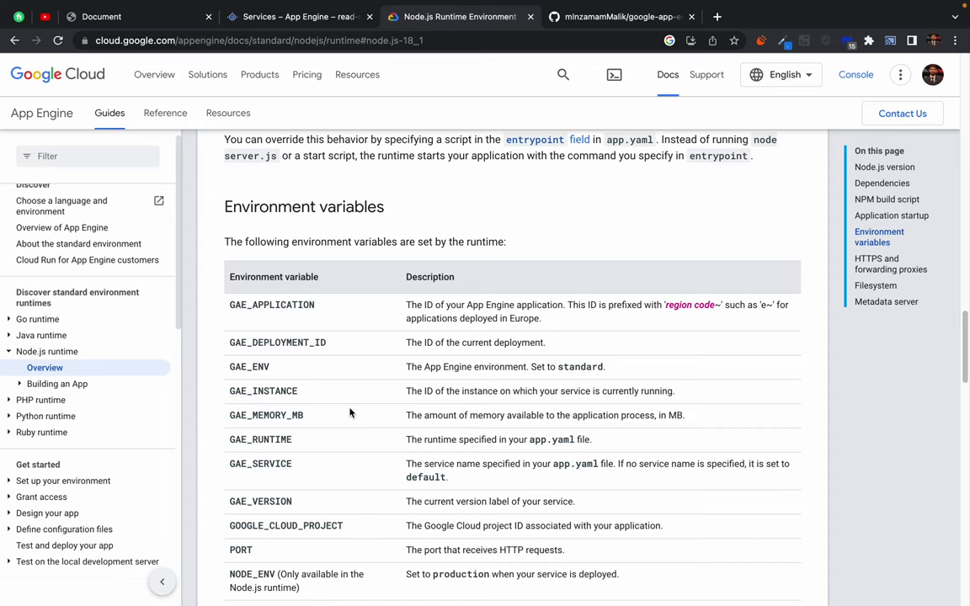
{"action": "left_click_drag", "start_coordinate": [225, 301], "coordinate": [327, 459]}
{"action": "left_click", "coordinate": [340, 433]}
{"action": "scroll", "coordinate": [340, 433], "scroll_direction": "down", "scroll_amount": 4}
{"action": "scroll", "coordinate": [340, 433], "scroll_direction": "down", "scroll_amount": 5}
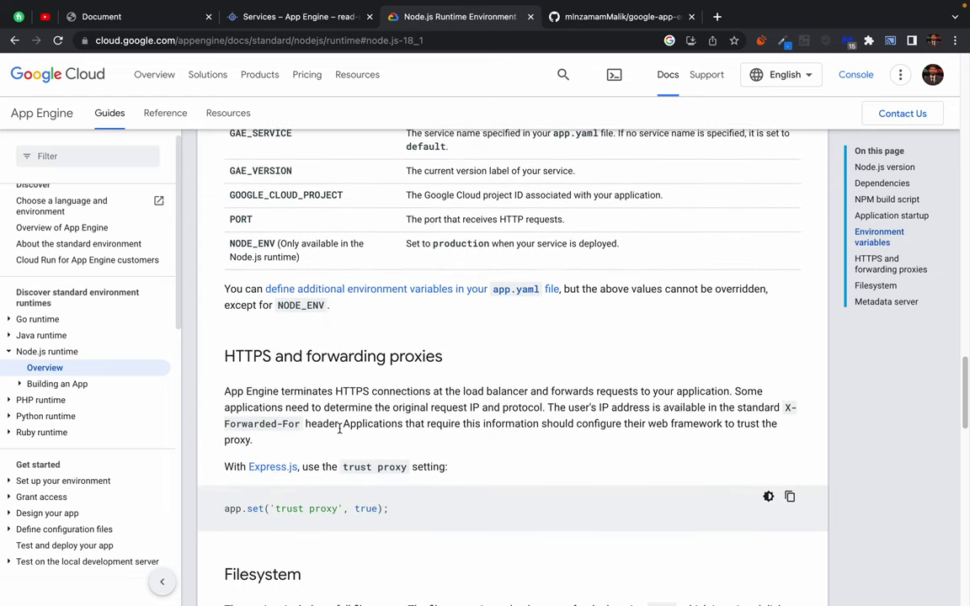
{"action": "scroll", "coordinate": [341, 433], "scroll_direction": "down", "scroll_amount": 3}
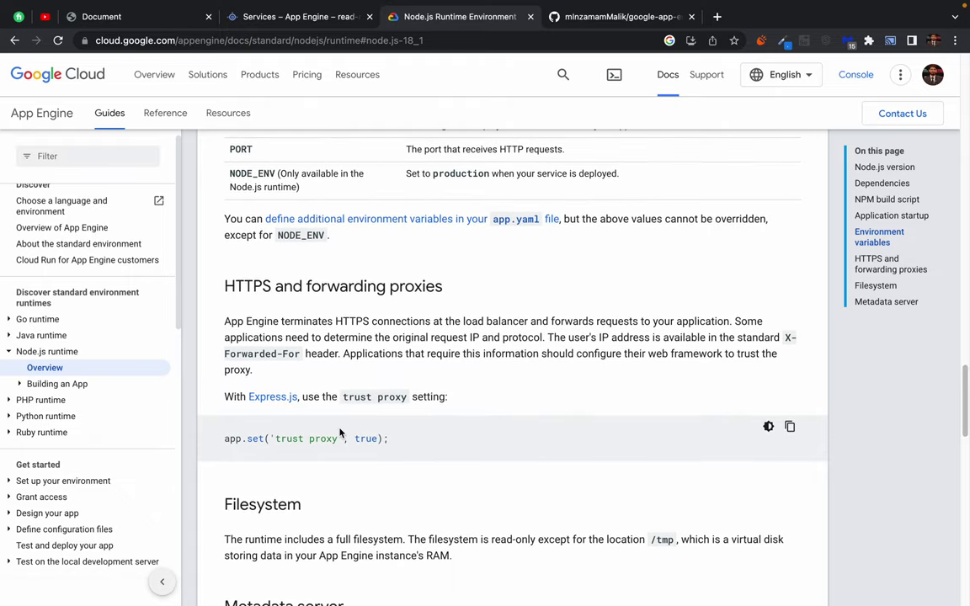
{"action": "scroll", "coordinate": [340, 433], "scroll_direction": "down", "scroll_amount": 10}
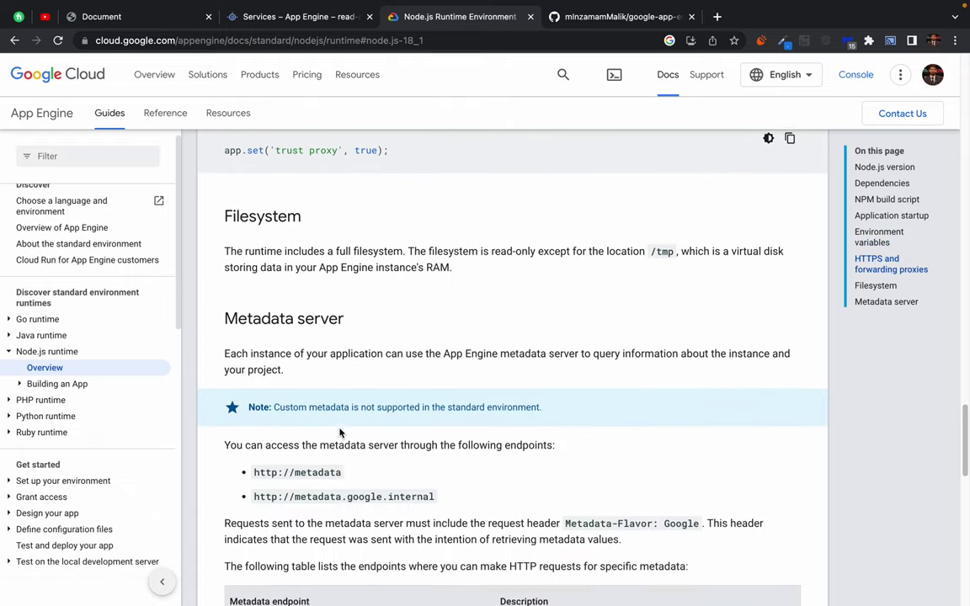
{"action": "scroll", "coordinate": [340, 430], "scroll_direction": "down", "scroll_amount": 6}
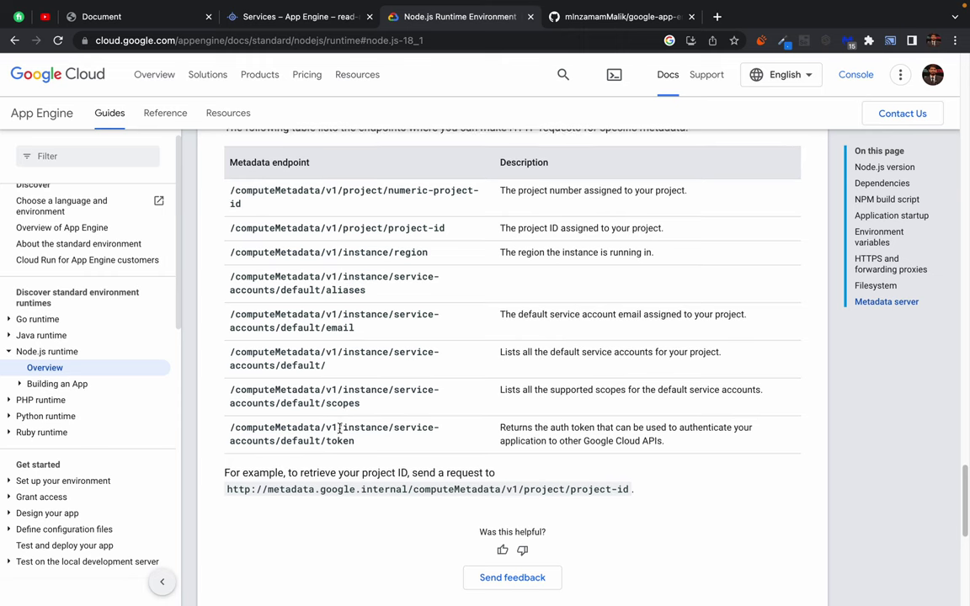
{"action": "scroll", "coordinate": [340, 429], "scroll_direction": "down", "scroll_amount": 2}
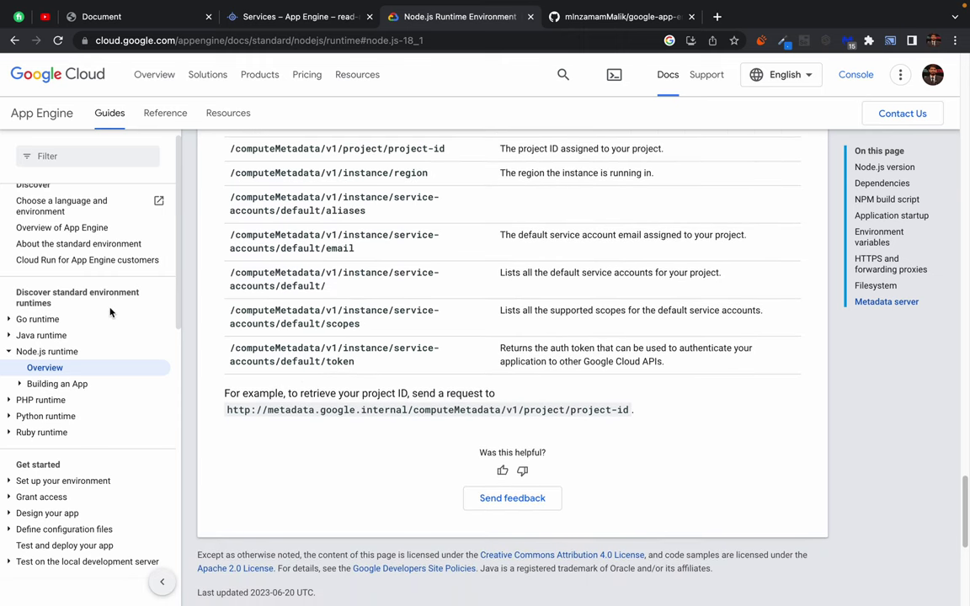
Step: Open the Overview page under the Node.js runtime's Building an App guides and review its getting-started list
{"action": "left_click", "coordinate": [21, 386]}
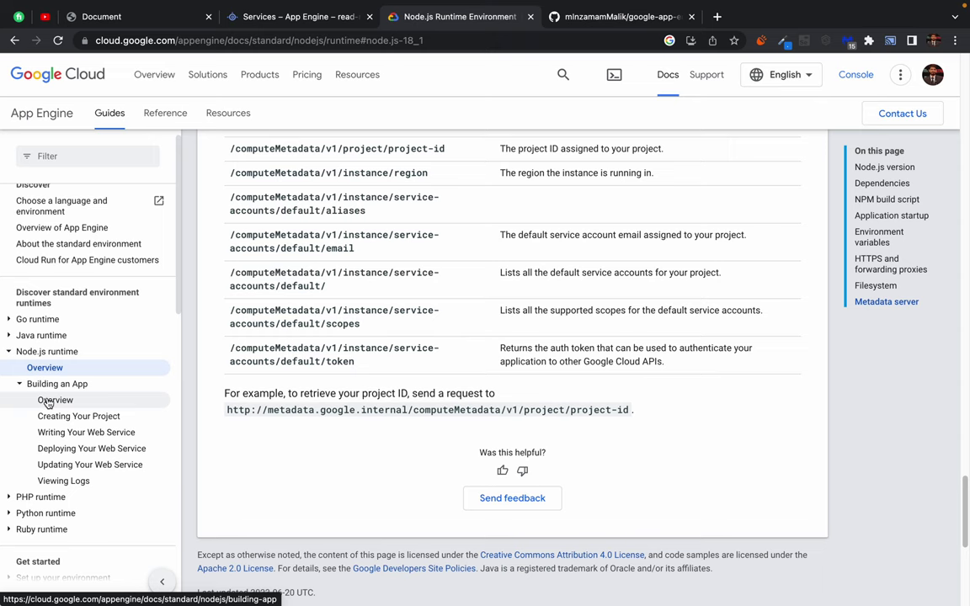
{"action": "left_click", "coordinate": [48, 401]}
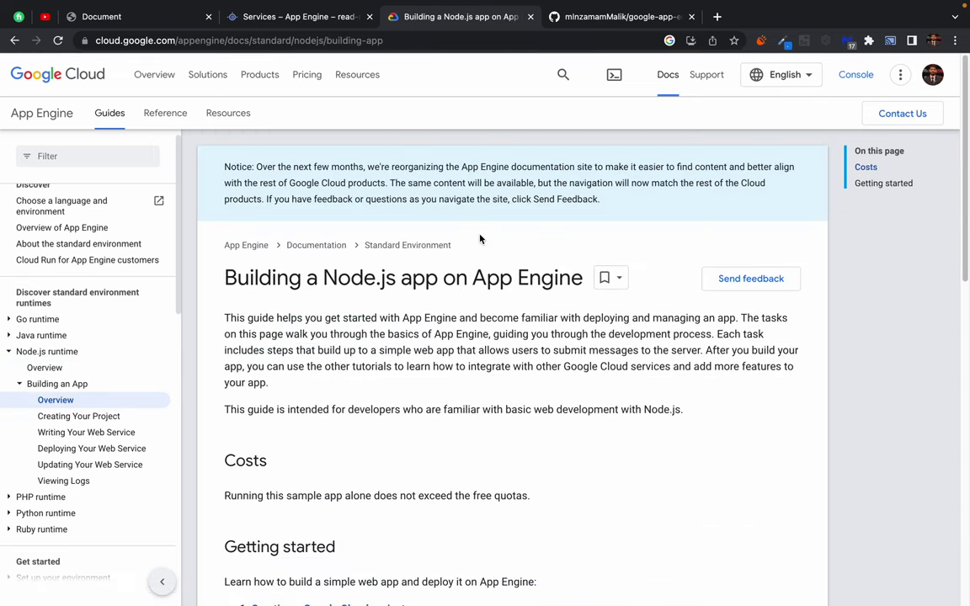
{"action": "scroll", "coordinate": [339, 319], "scroll_direction": "down", "scroll_amount": 5}
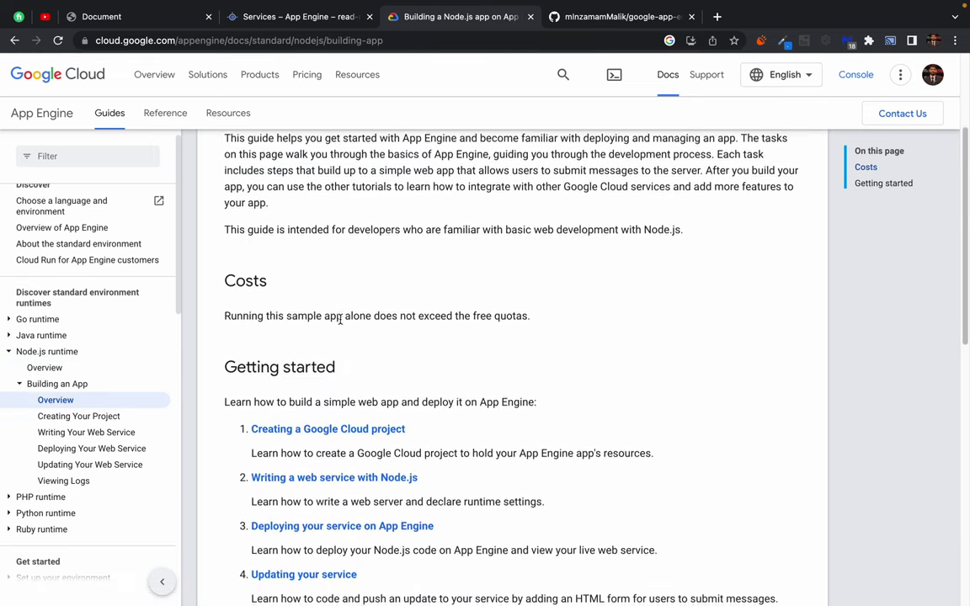
{"action": "scroll", "coordinate": [342, 324], "scroll_direction": "down", "scroll_amount": 3}
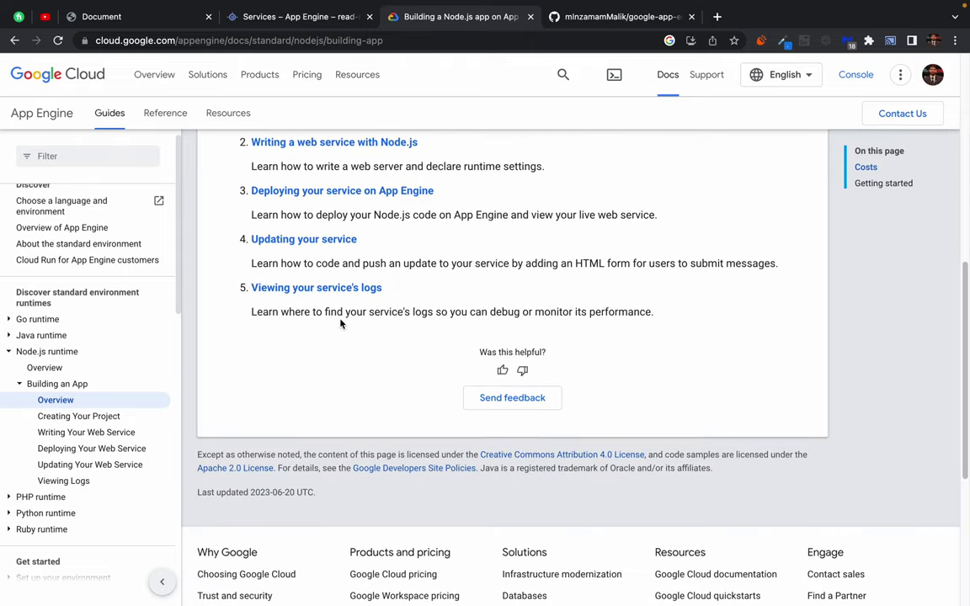
{"action": "scroll", "coordinate": [372, 290], "scroll_direction": "up", "scroll_amount": 2}
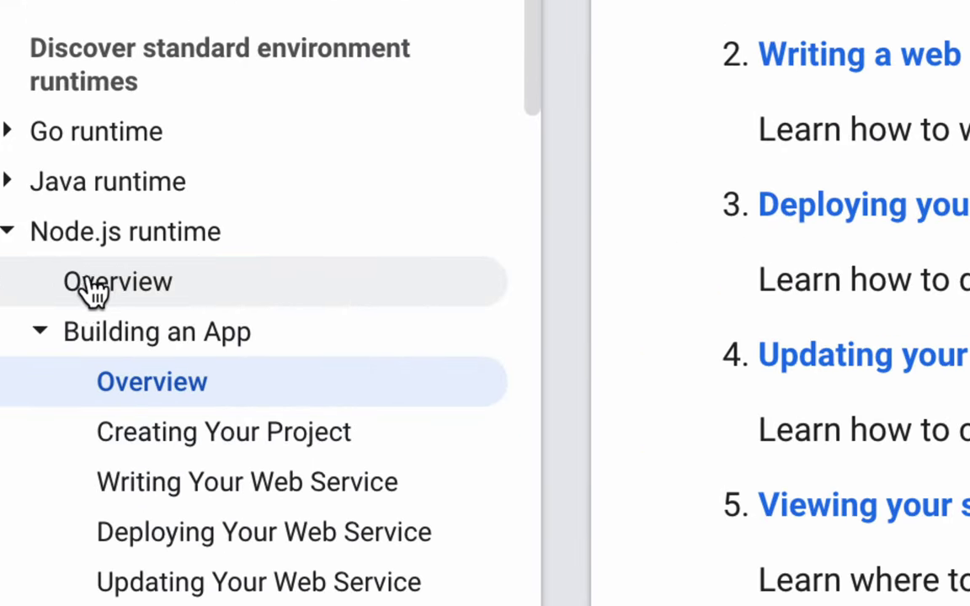
Step: Open the Creating Your Project guide and find the section on creating a Google Cloud project
{"action": "left_click", "coordinate": [165, 450]}
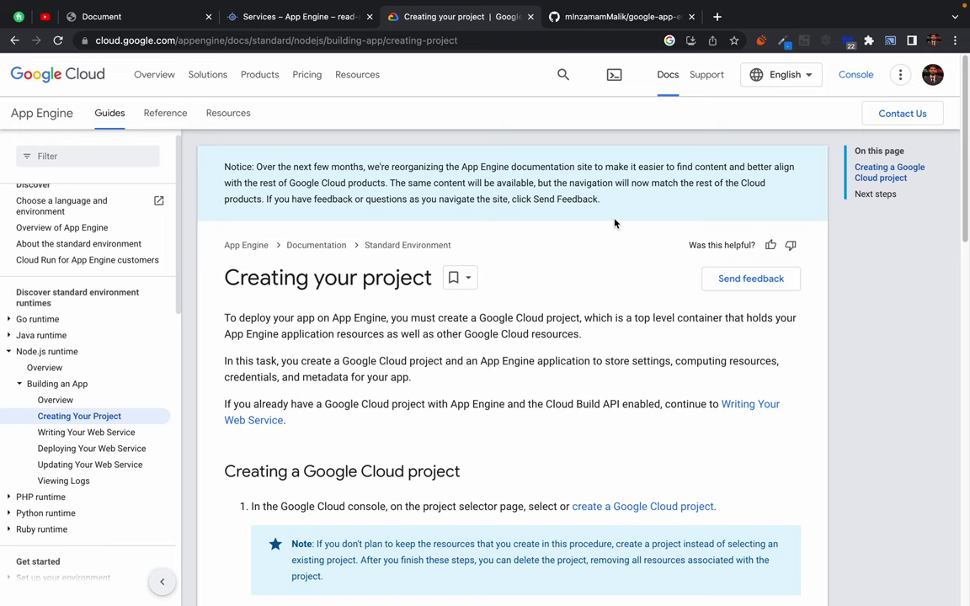
{"action": "scroll", "coordinate": [582, 228], "scroll_direction": "down", "scroll_amount": 7}
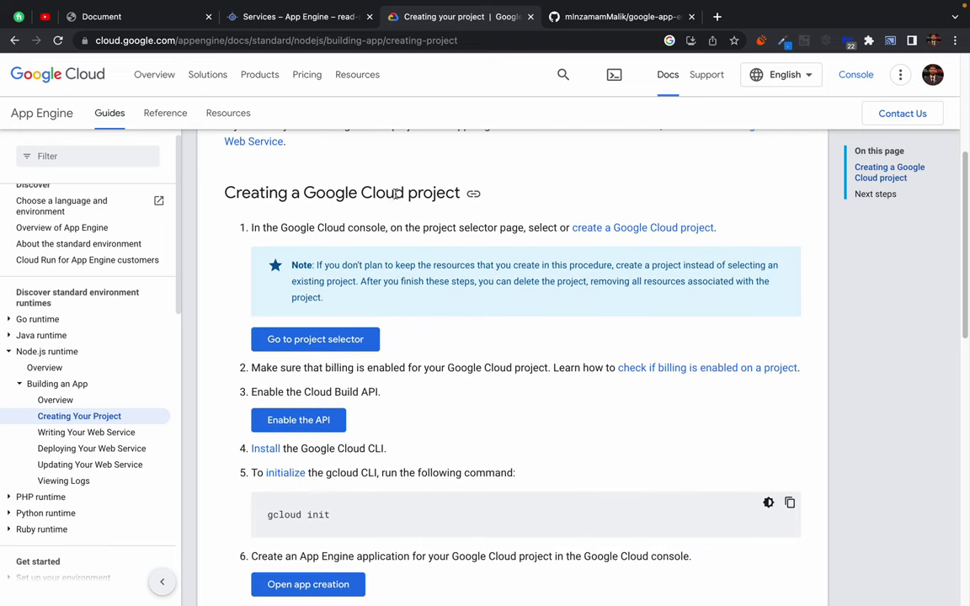
{"action": "triple_click", "coordinate": [440, 193]}
{"action": "left_click", "coordinate": [429, 193]}
Step: Switch to the App Engine Services console, view the project selection list and close it without changing the project
{"action": "left_click", "coordinate": [287, 16]}
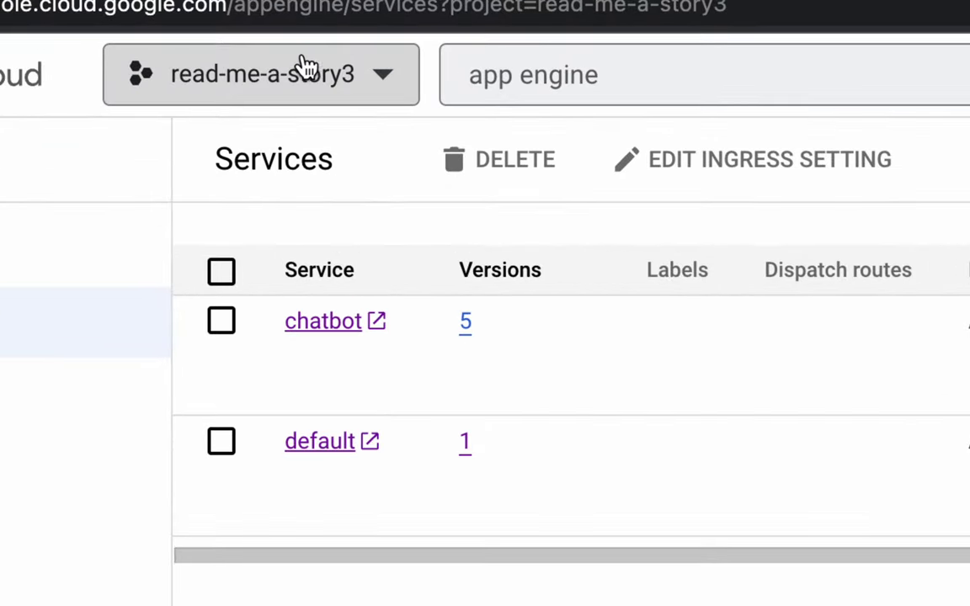
{"action": "left_click", "coordinate": [309, 74]}
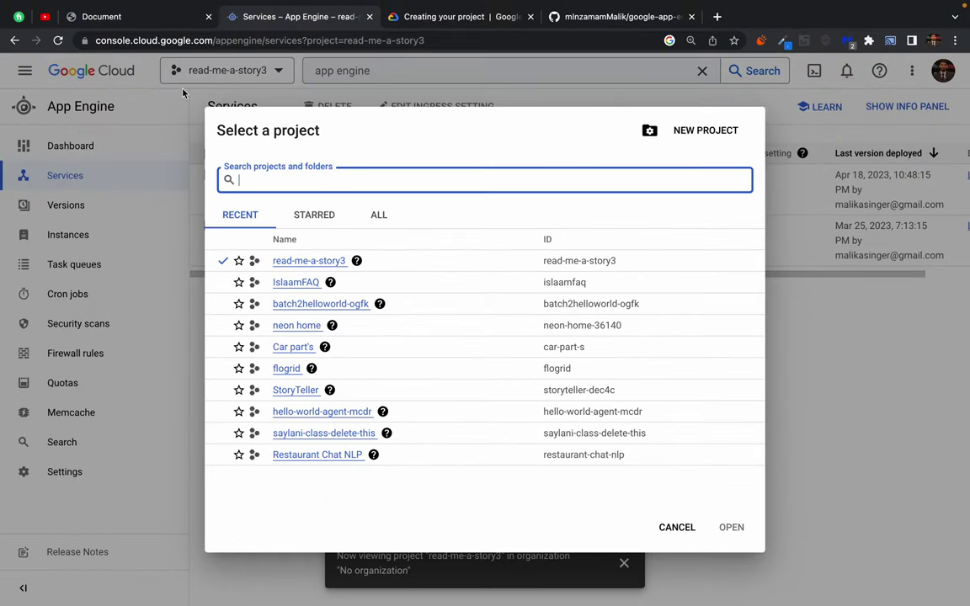
{"action": "left_click", "coordinate": [145, 83]}
Step: Return to the project creation guide and use its link to enable the Cloud Build API for the read-me-a-story3 project
{"action": "left_click", "coordinate": [461, 19]}
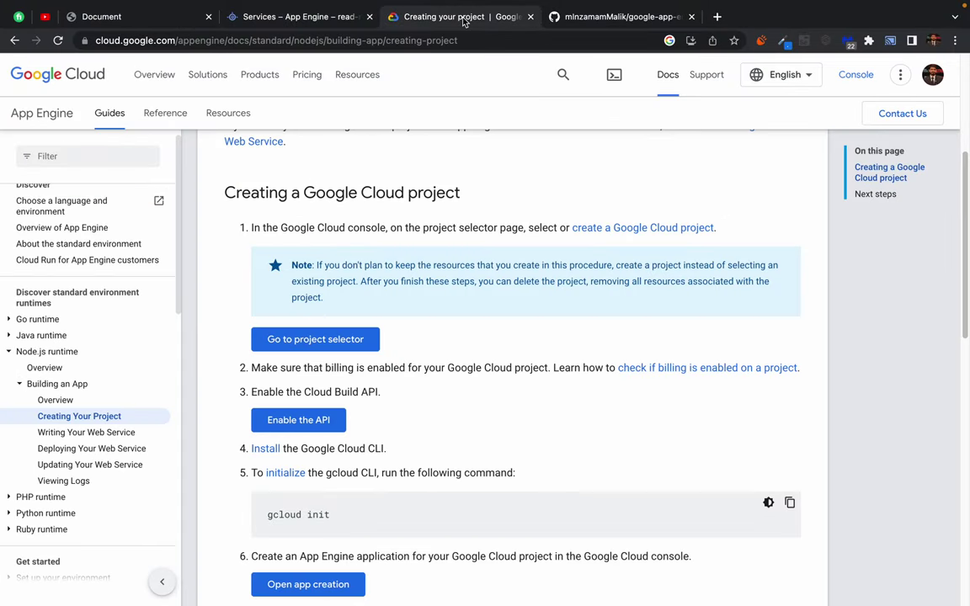
{"action": "scroll", "coordinate": [389, 264], "scroll_direction": "down", "scroll_amount": 3}
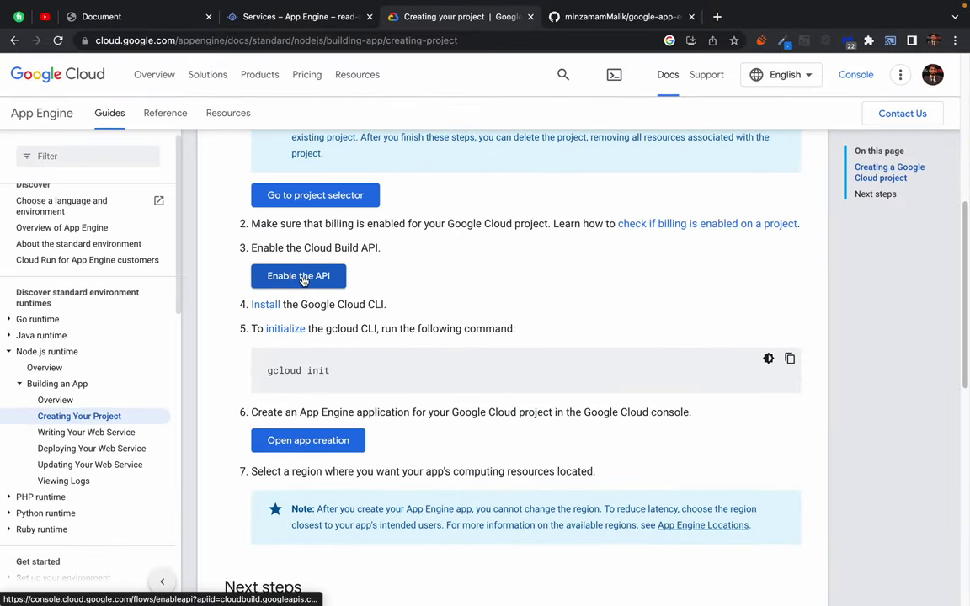
{"action": "left_click", "coordinate": [304, 282]}
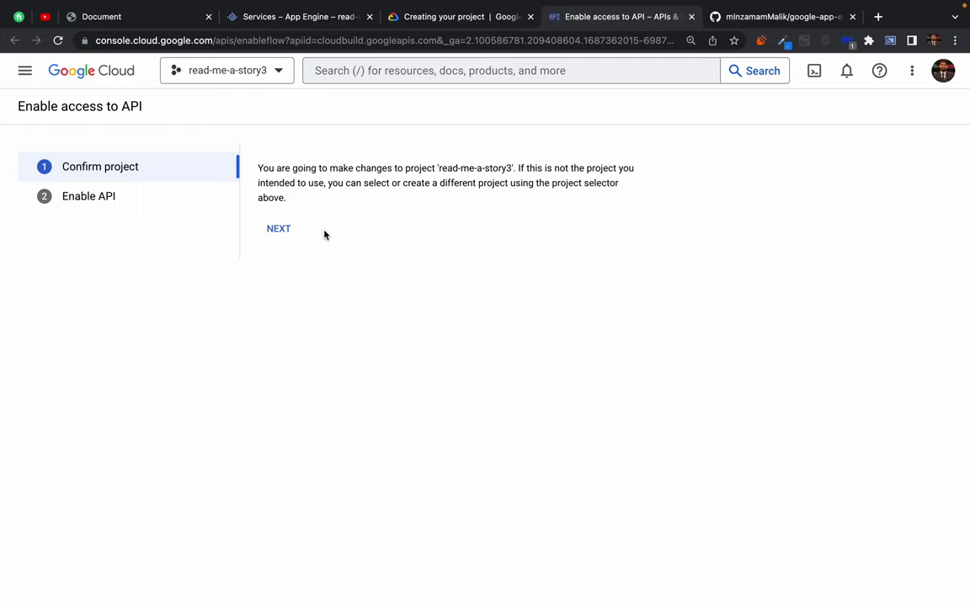
{"action": "left_click", "coordinate": [276, 229]}
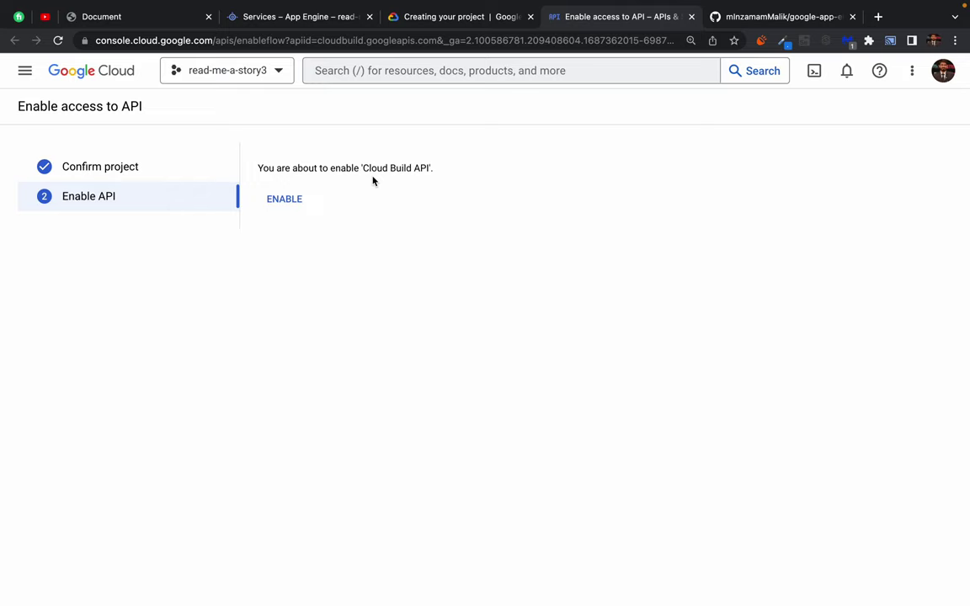
{"action": "left_click", "coordinate": [285, 198]}
{"action": "left_click", "coordinate": [294, 203]}
Step: Go back to the Creating your project guide and read the step about installing the Google Cloud CLI
{"action": "left_click", "coordinate": [442, 17]}
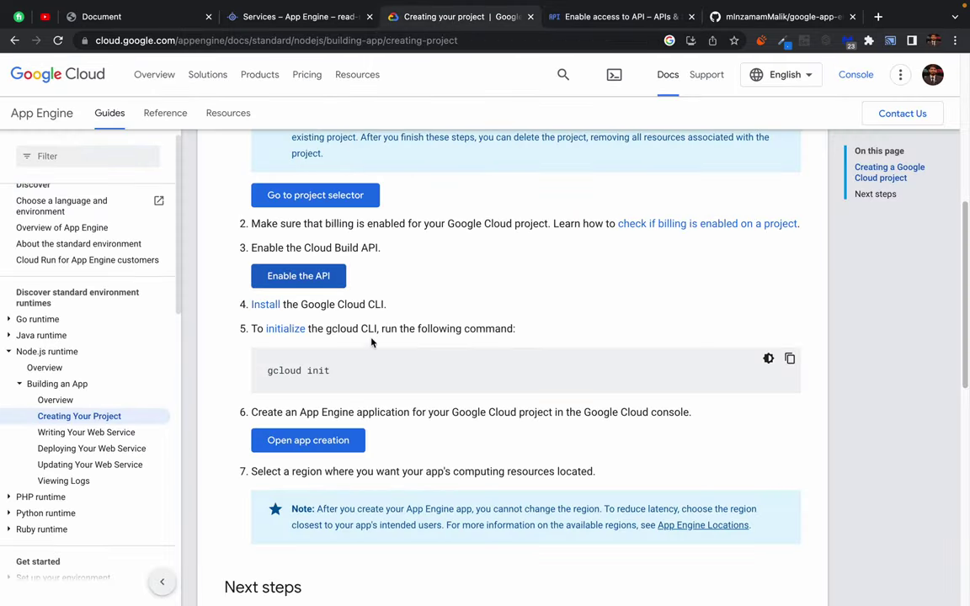
{"action": "scroll", "coordinate": [337, 337], "scroll_direction": "down", "scroll_amount": 2}
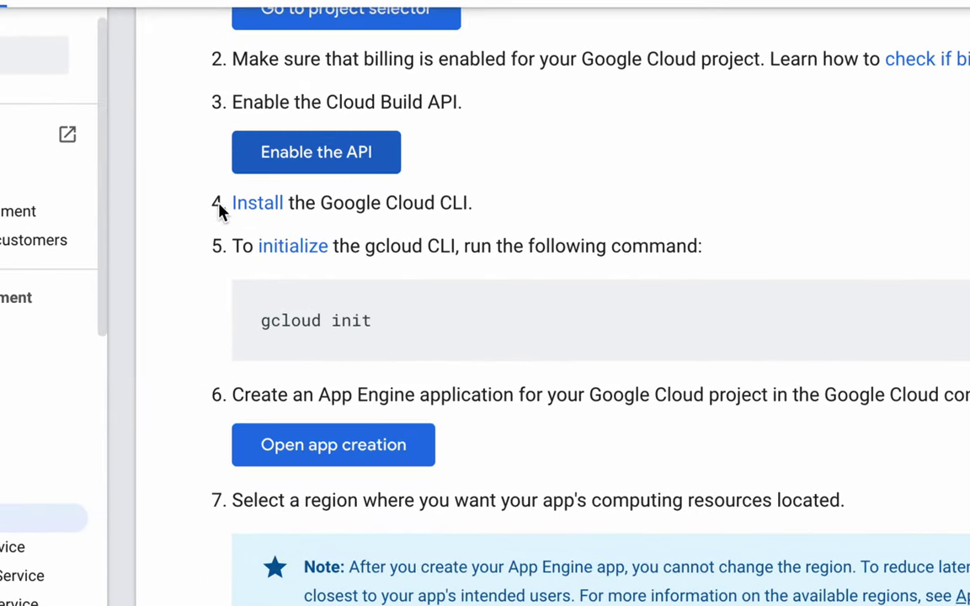
{"action": "left_click_drag", "start_coordinate": [250, 239], "coordinate": [281, 239]}
{"action": "left_click_drag", "start_coordinate": [284, 202], "coordinate": [444, 201]}
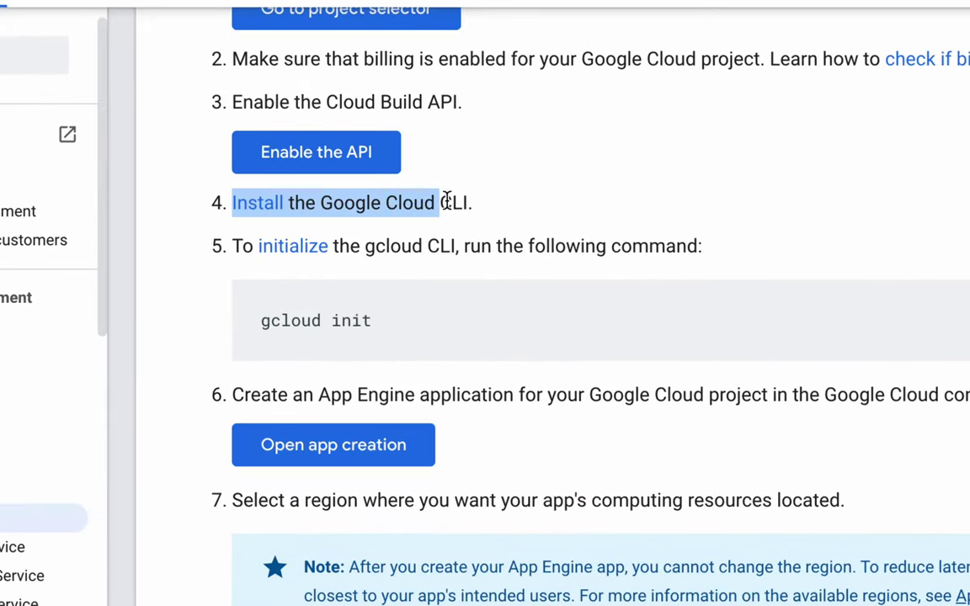
{"action": "left_click", "coordinate": [477, 209]}
{"action": "double_click", "coordinate": [349, 206]}
{"action": "triple_click", "coordinate": [349, 206]}
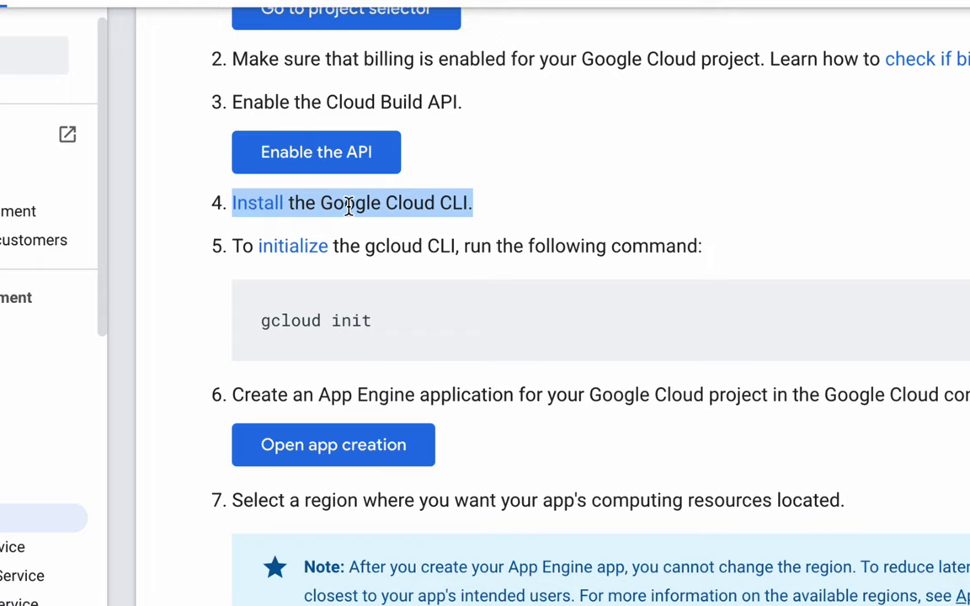
{"action": "left_click", "coordinate": [329, 206]}
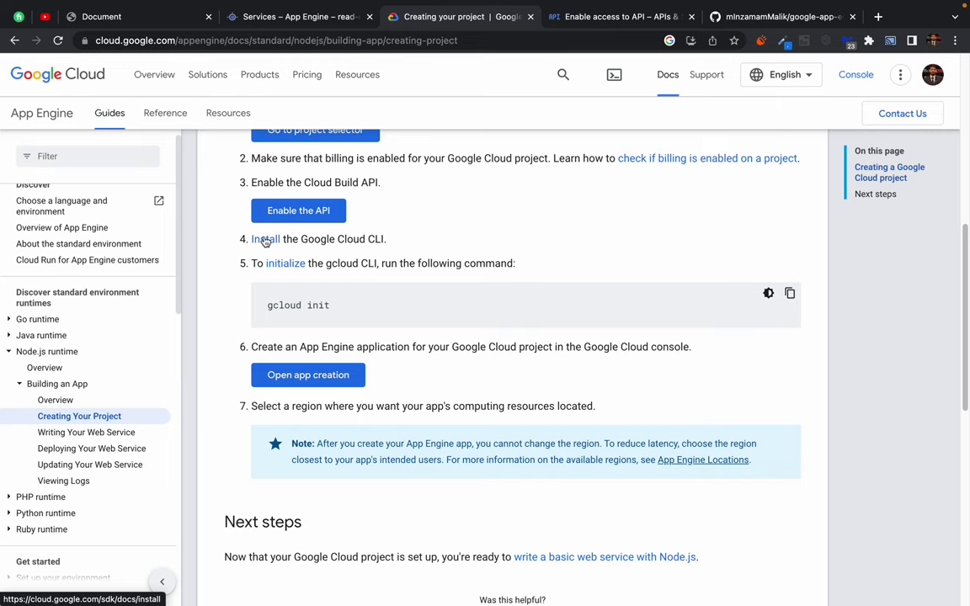
Step: Open the gcloud CLI installation page in a separate tab and close the API access tab
{"action": "left_click", "coordinate": [265, 240], "text": "super"}
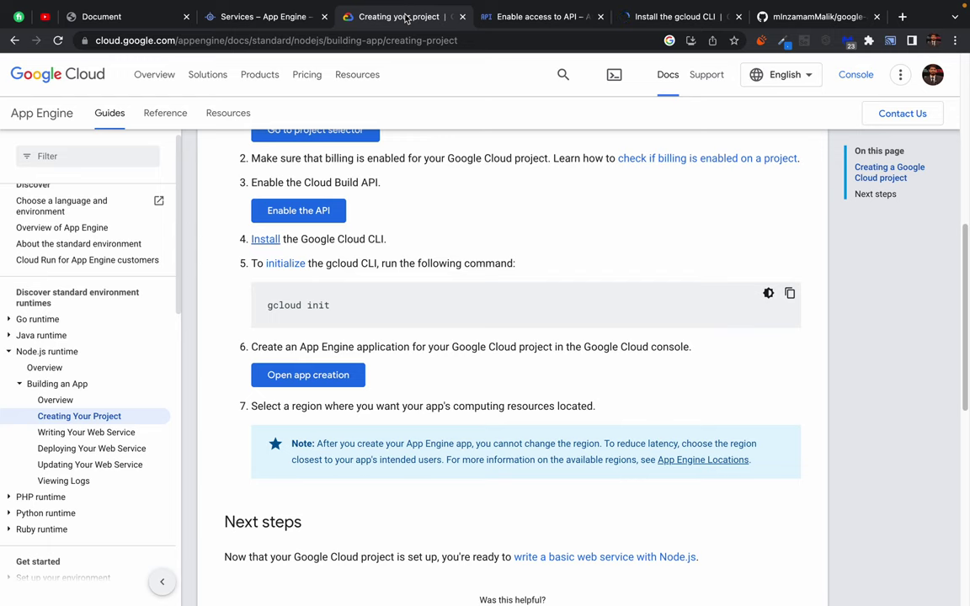
{"action": "middle_click", "coordinate": [555, 17]}
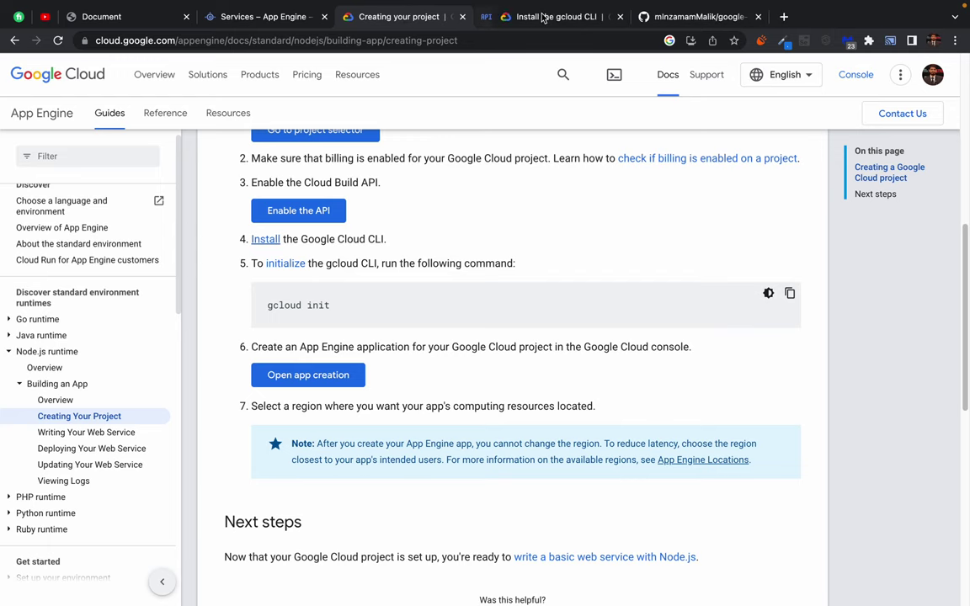
{"action": "left_click", "coordinate": [555, 17]}
Step: Read the introduction of the Install the gcloud CLI page, including the command-line tools it covers
{"action": "left_click_drag", "start_coordinate": [226, 207], "coordinate": [424, 213]}
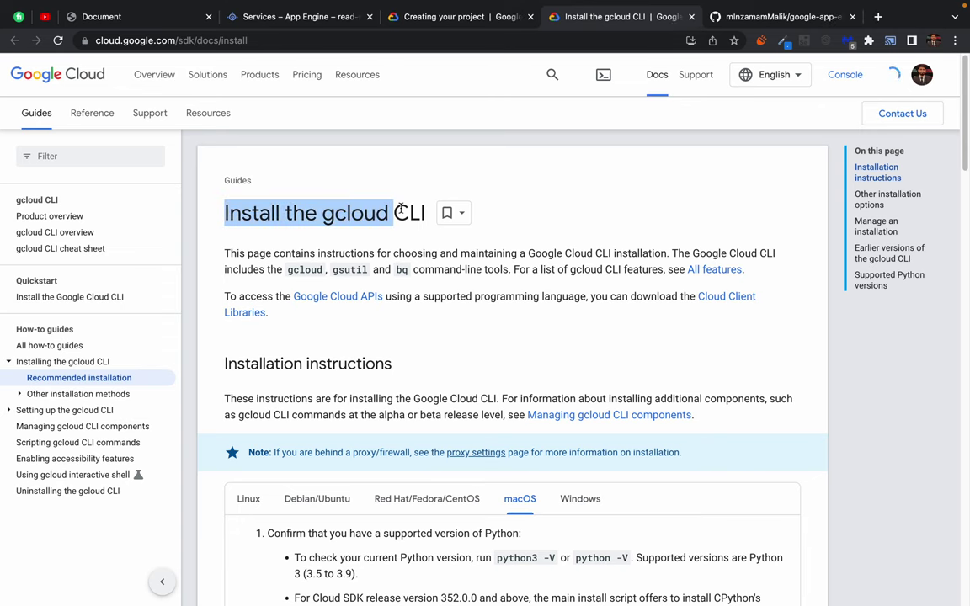
{"action": "left_click", "coordinate": [272, 210]}
{"action": "left_click_drag", "start_coordinate": [226, 253], "coordinate": [742, 270]}
{"action": "left_click", "coordinate": [503, 342]}
{"action": "scroll", "coordinate": [502, 343], "scroll_direction": "down", "scroll_amount": 5}
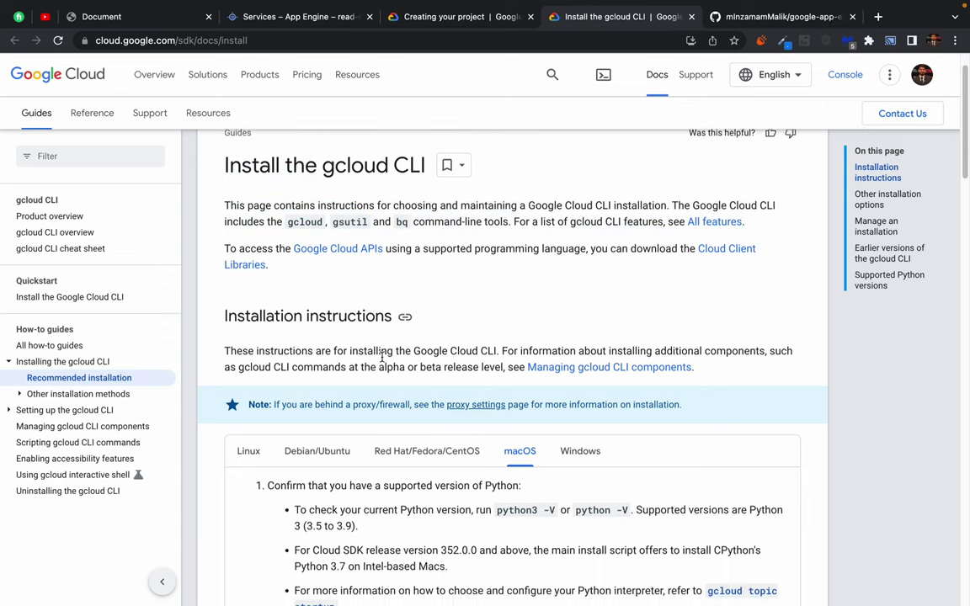
Step: Compare the macOS download packages for the x86_64, ARM64 Apple M1 and 32-bit x86 platforms
{"action": "scroll", "coordinate": [526, 306], "scroll_direction": "down", "scroll_amount": 5}
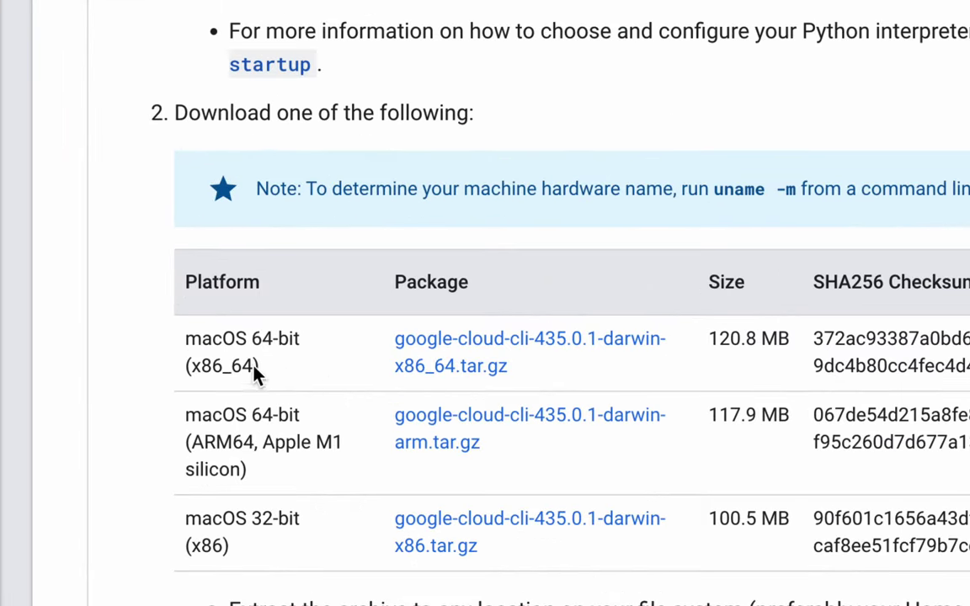
{"action": "left_click_drag", "start_coordinate": [173, 377], "coordinate": [277, 376]}
{"action": "left_click", "coordinate": [249, 402]}
{"action": "left_click_drag", "start_coordinate": [187, 442], "coordinate": [279, 461]}
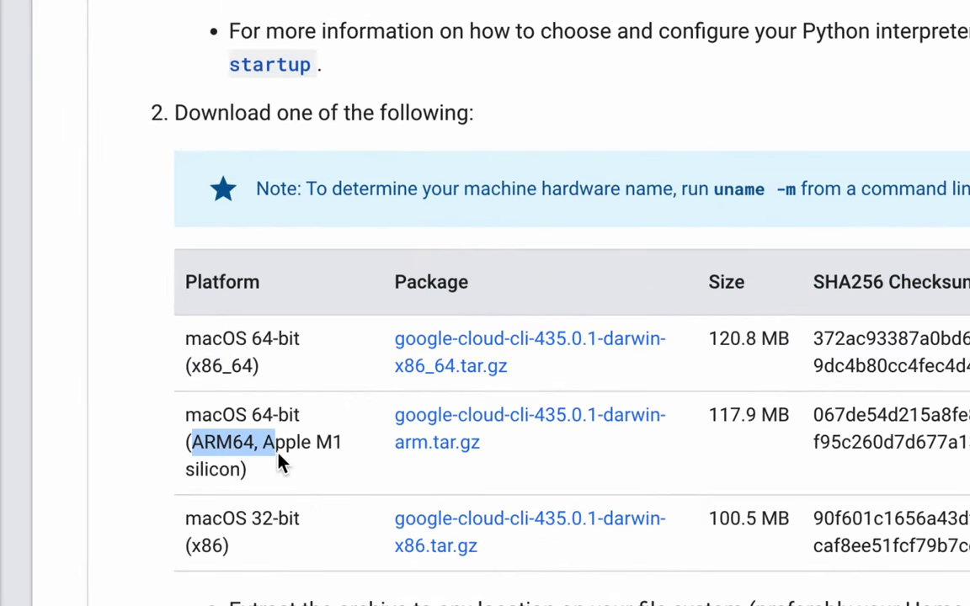
{"action": "left_click", "coordinate": [211, 520]}
{"action": "left_click_drag", "start_coordinate": [184, 545], "coordinate": [255, 545]}
{"action": "left_click", "coordinate": [255, 546]}
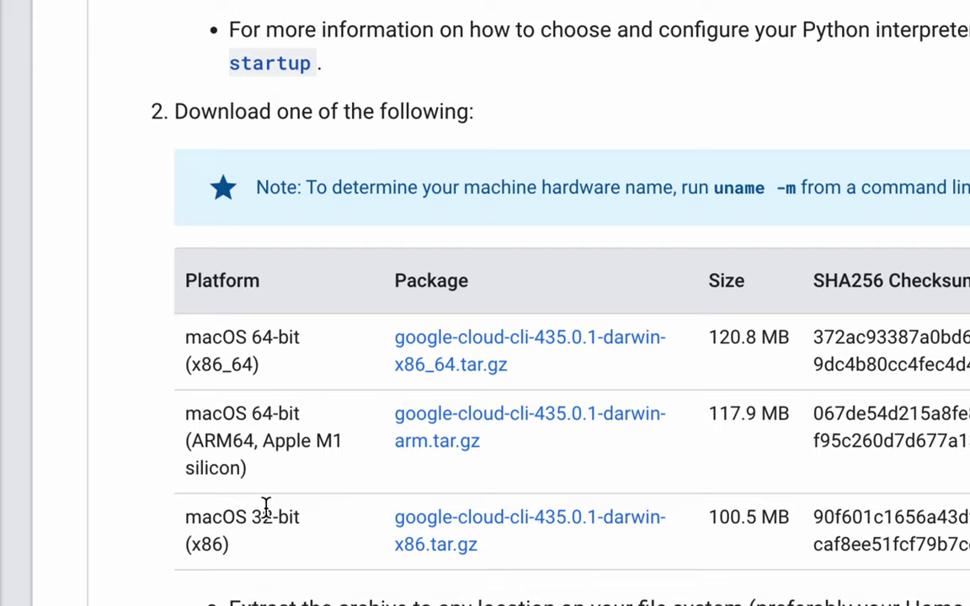
Step: Read the remaining macOS installation instructions, from the ARM64 Apple M1 package down to the other installation options
{"action": "scroll", "coordinate": [266, 514], "scroll_direction": "down", "scroll_amount": 1}
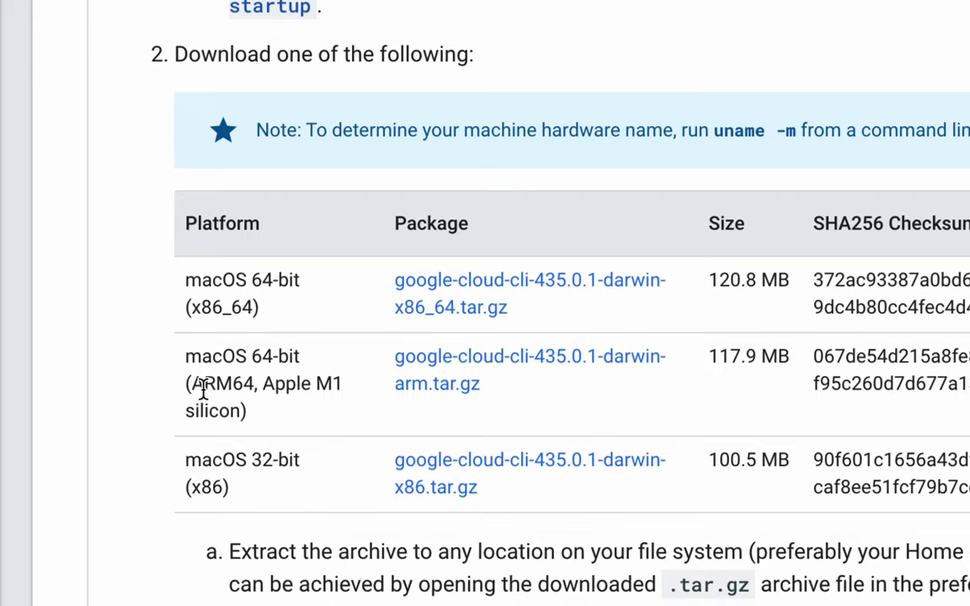
{"action": "left_click_drag", "start_coordinate": [193, 384], "coordinate": [263, 383]}
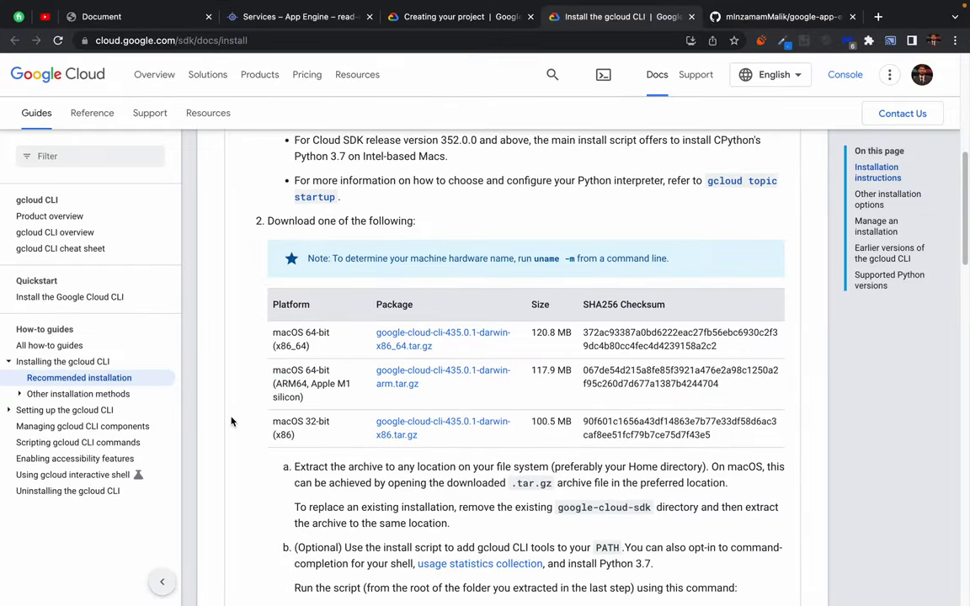
{"action": "scroll", "coordinate": [244, 395], "scroll_direction": "down", "scroll_amount": 10}
{"action": "scroll", "coordinate": [231, 421], "scroll_direction": "down", "scroll_amount": 8}
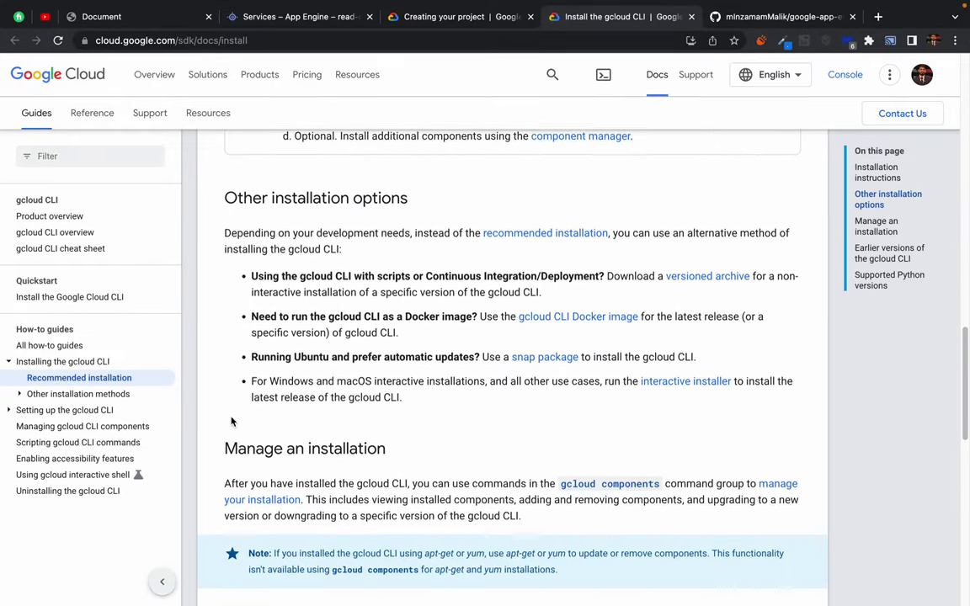
{"action": "scroll", "coordinate": [231, 418], "scroll_direction": "up", "scroll_amount": 15}
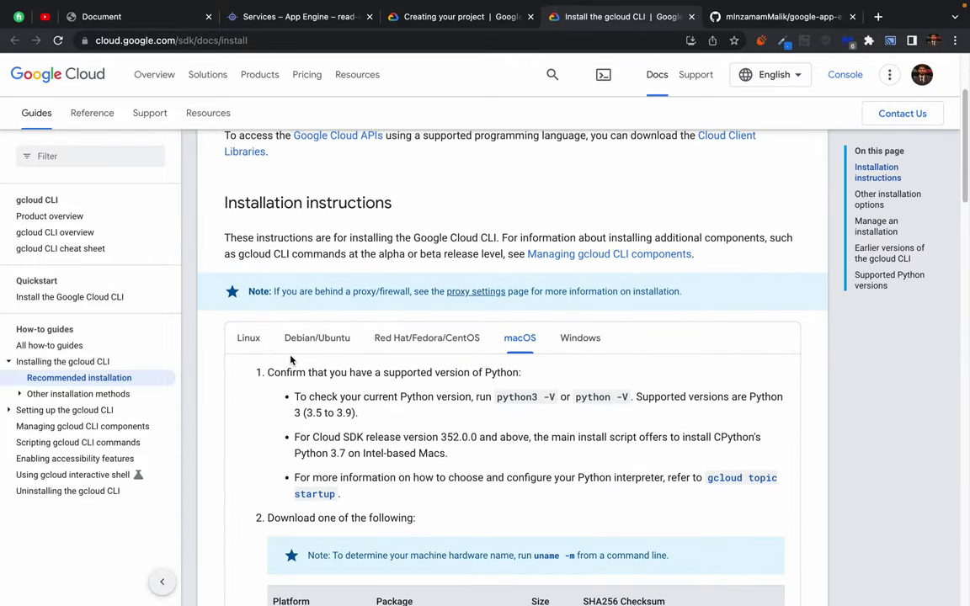
Step: Read the Windows installation instructions, from the Google Cloud CLI installer download and PowerShell commands to the troubleshooting tips
{"action": "left_click", "coordinate": [580, 338]}
{"action": "scroll", "coordinate": [347, 419], "scroll_direction": "down", "scroll_amount": 1}
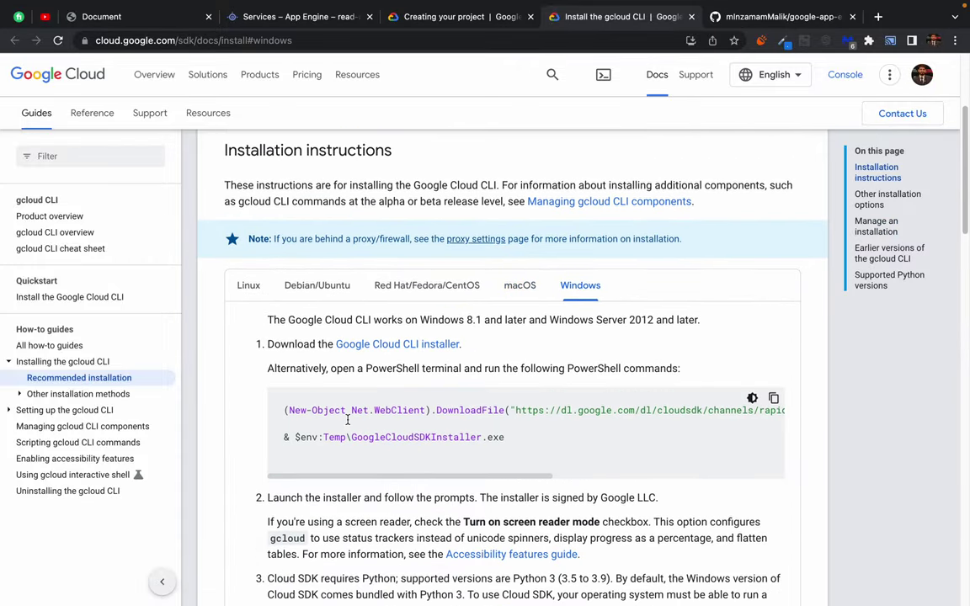
{"action": "left_click_drag", "start_coordinate": [305, 340], "coordinate": [569, 493]}
{"action": "left_click", "coordinate": [448, 364]}
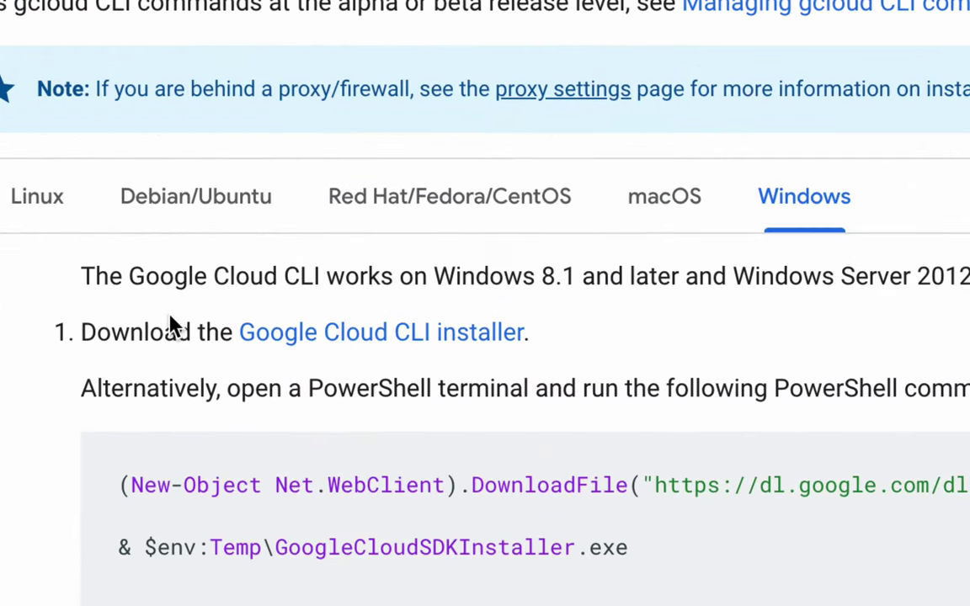
{"action": "left_click_drag", "start_coordinate": [139, 330], "coordinate": [403, 335]}
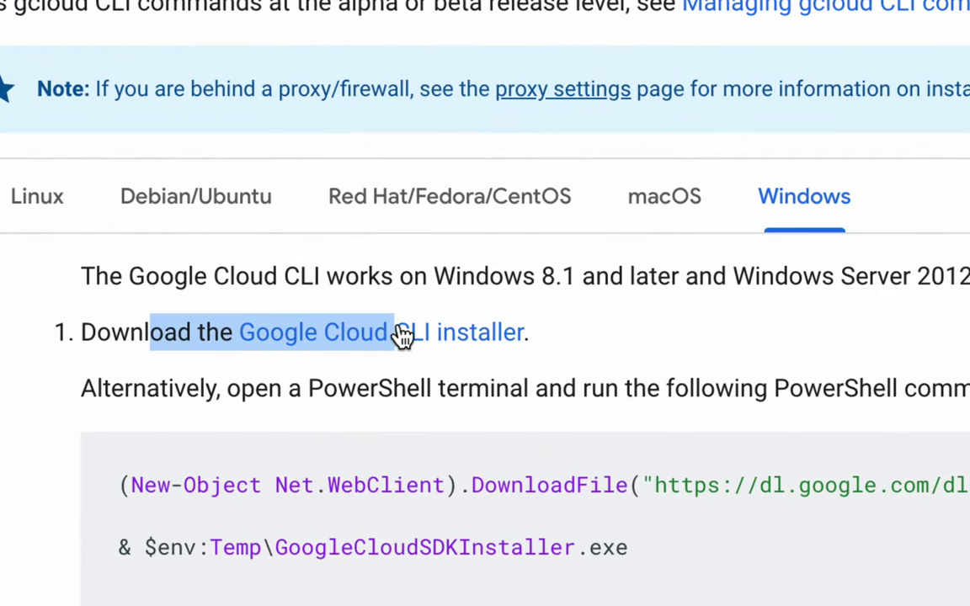
{"action": "left_click", "coordinate": [593, 325]}
{"action": "scroll", "coordinate": [352, 442], "scroll_direction": "down", "scroll_amount": 1}
{"action": "scroll", "coordinate": [351, 442], "scroll_direction": "down", "scroll_amount": 1}
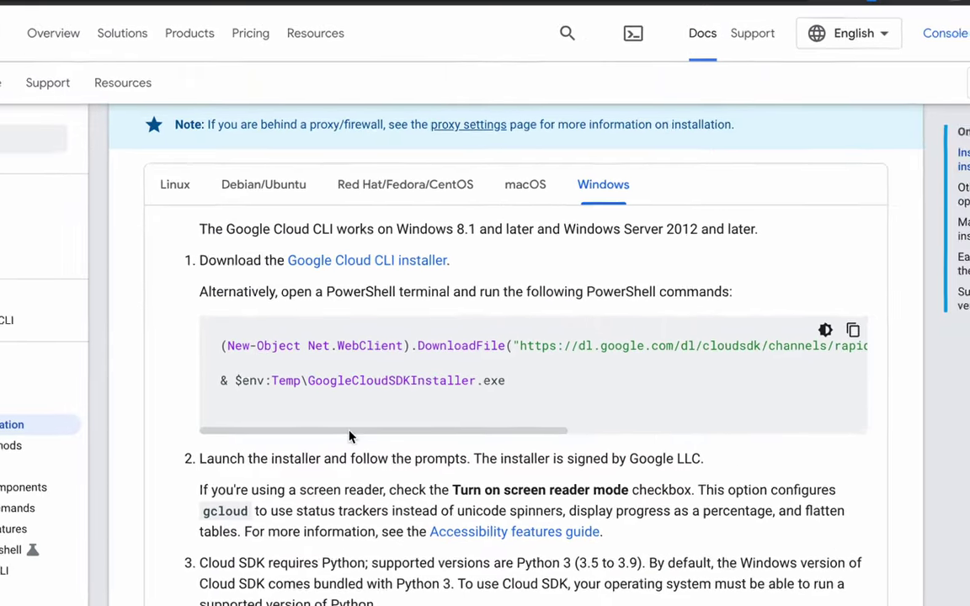
{"action": "scroll", "coordinate": [293, 476], "scroll_direction": "down", "scroll_amount": 4}
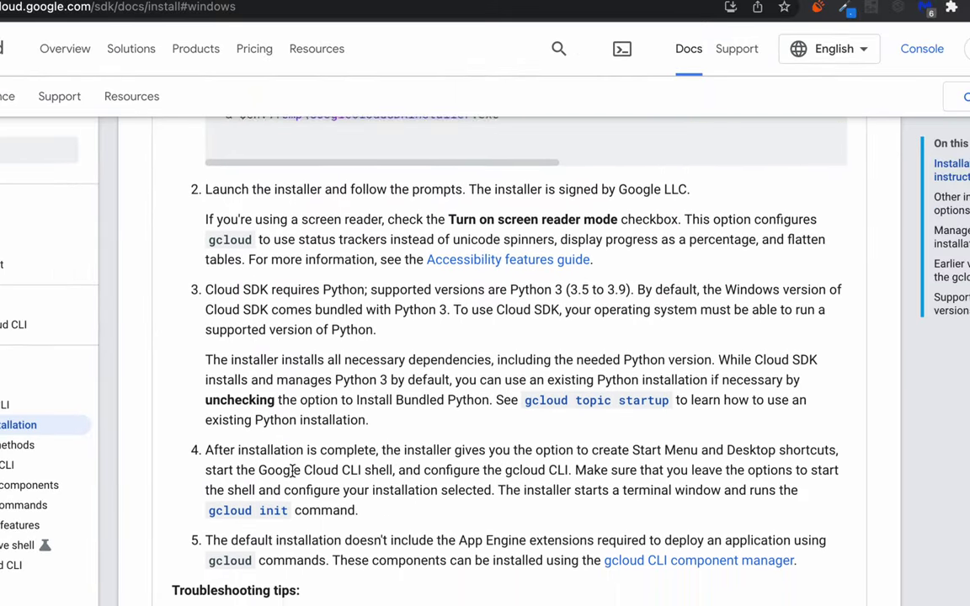
{"action": "scroll", "coordinate": [293, 473], "scroll_direction": "down", "scroll_amount": 5}
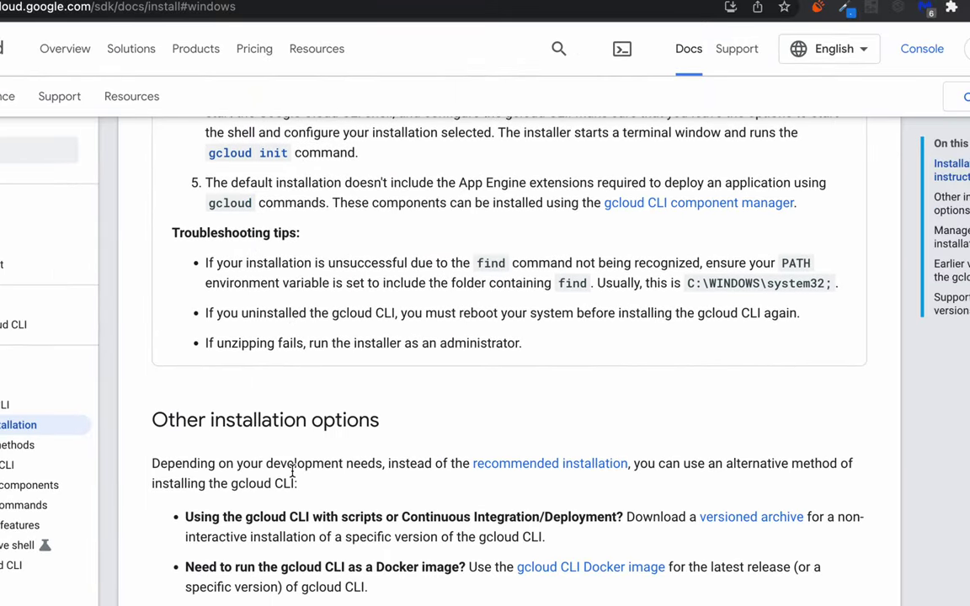
{"action": "scroll", "coordinate": [293, 476], "scroll_direction": "up", "scroll_amount": 11}
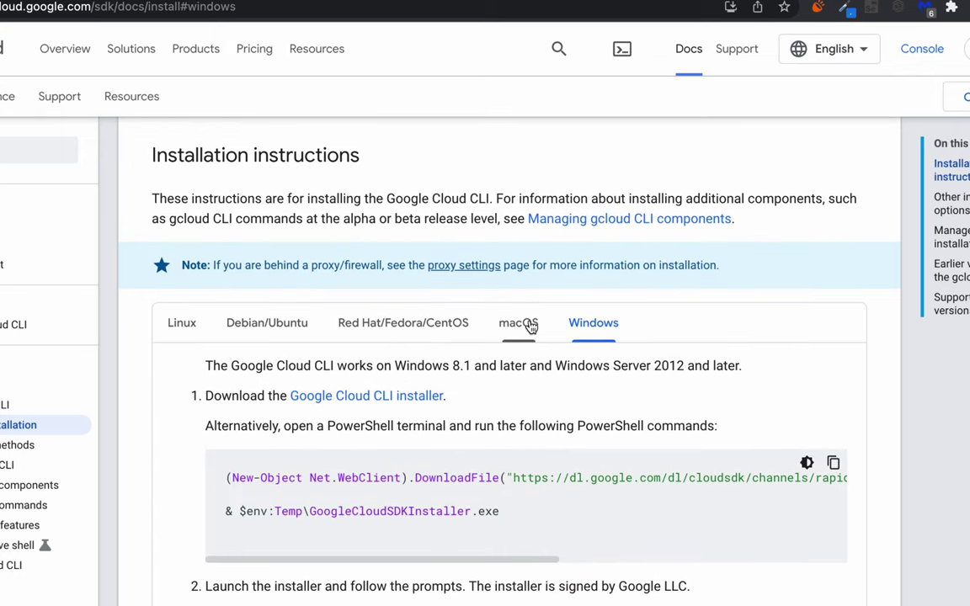
Step: Look through the macOS, Red Hat/Fedora/CentOS and Debian/Ubuntu instructions, ending at the Linux download packages
{"action": "left_click", "coordinate": [530, 327]}
{"action": "left_click", "coordinate": [409, 325]}
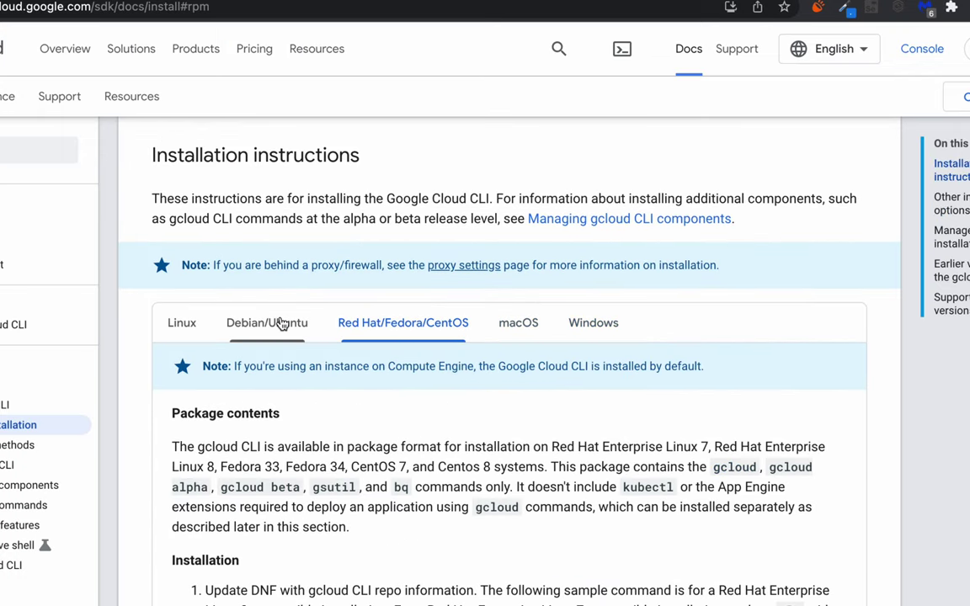
{"action": "left_click", "coordinate": [281, 325]}
{"action": "left_click", "coordinate": [178, 332]}
{"action": "scroll", "coordinate": [162, 426], "scroll_direction": "down", "scroll_amount": 4}
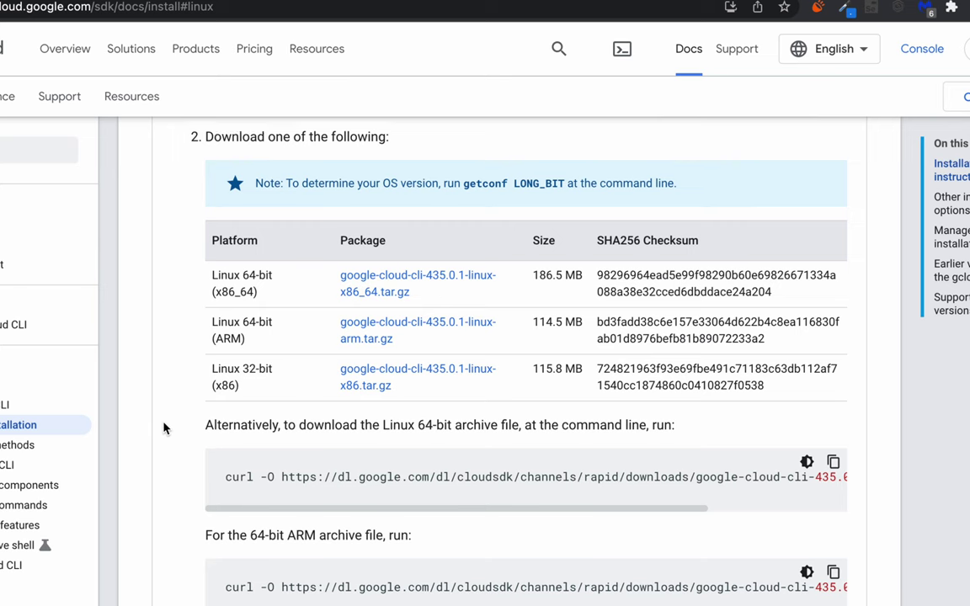
Step: Close the gcloud CLI installation page and highlight the gcloud init command in the Creating your project guide
{"action": "scroll", "coordinate": [162, 426], "scroll_direction": "up", "scroll_amount": 3}
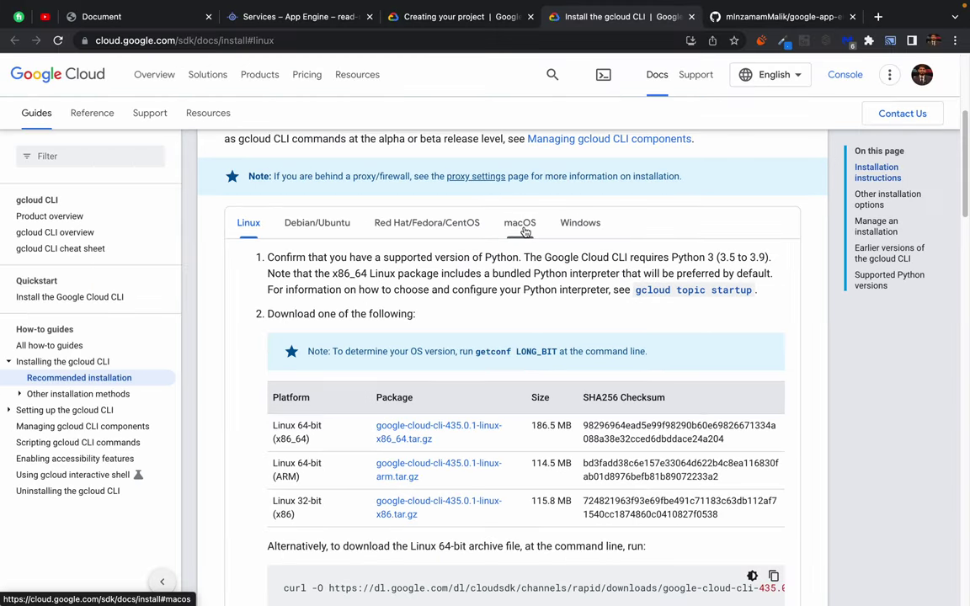
{"action": "middle_click", "coordinate": [606, 21]}
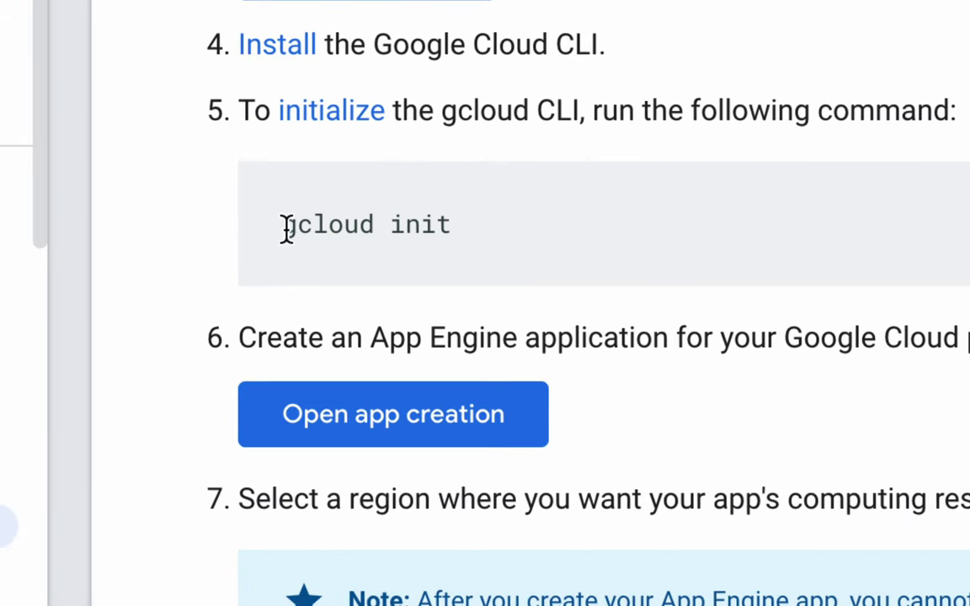
{"action": "left_click_drag", "start_coordinate": [270, 308], "coordinate": [302, 308]}
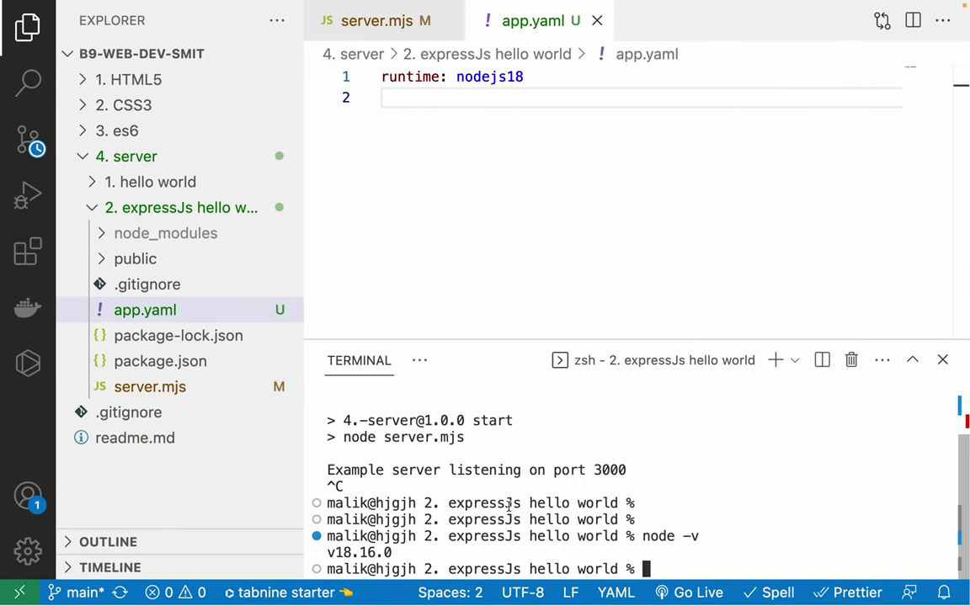
Step: Switch to Visual Studio Code, run gcloud -v in the project terminal and read through its output
{"action": "key", "text": "Return"}
{"action": "key", "text": "Return"}
{"action": "key", "text": "Return"}
{"action": "key", "text": "Return"}
{"action": "key", "text": "Return"}
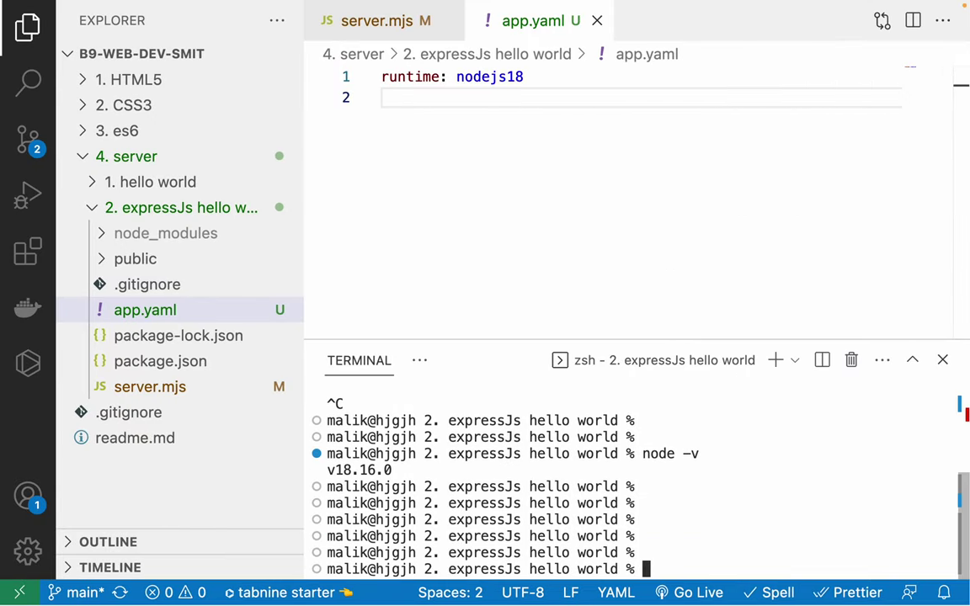
{"action": "type", "text": "gcloud -v"}
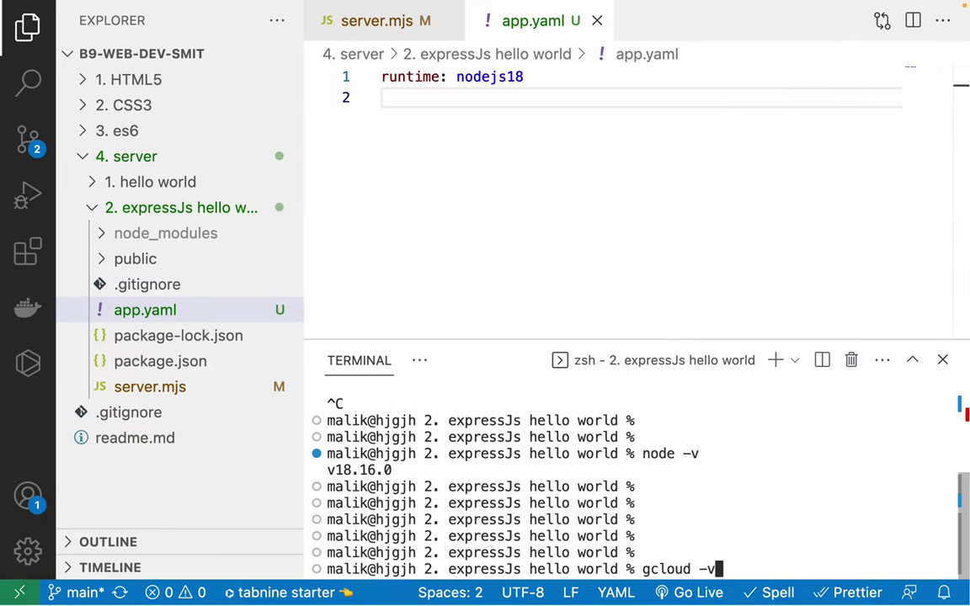
{"action": "key", "text": "Return"}
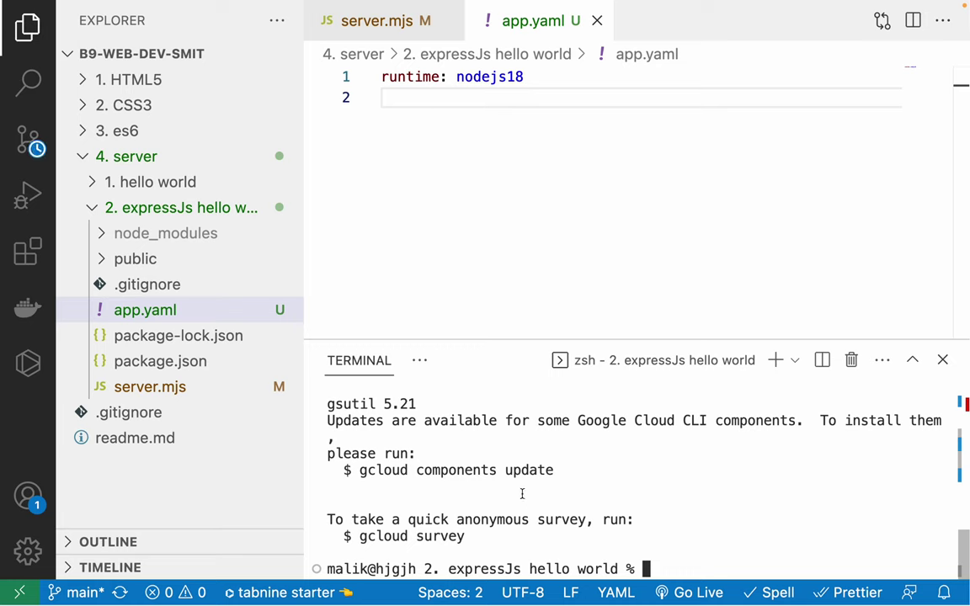
{"action": "scroll", "coordinate": [421, 467], "scroll_direction": "up", "scroll_amount": 2}
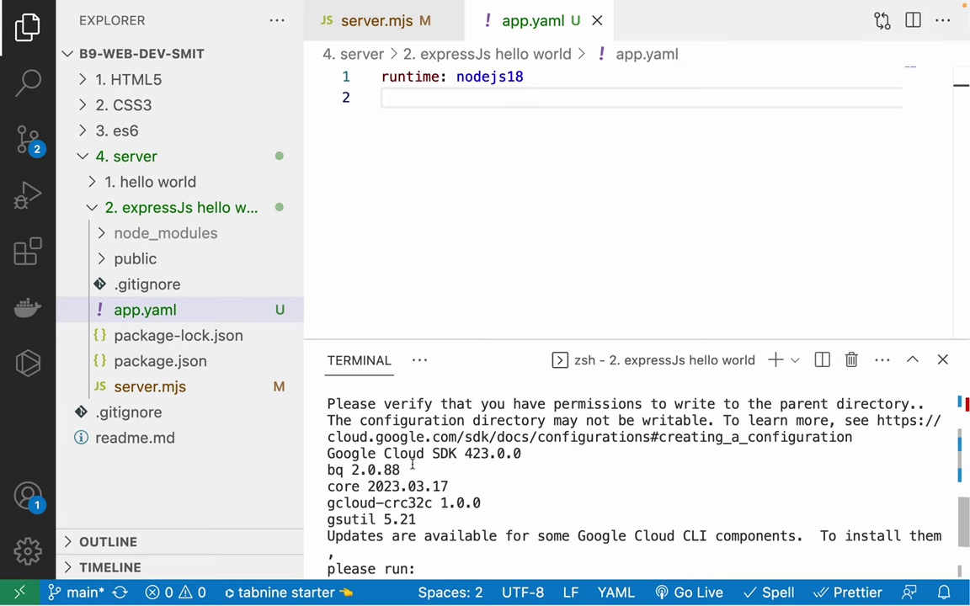
{"action": "scroll", "coordinate": [442, 455], "scroll_direction": "up", "scroll_amount": 1}
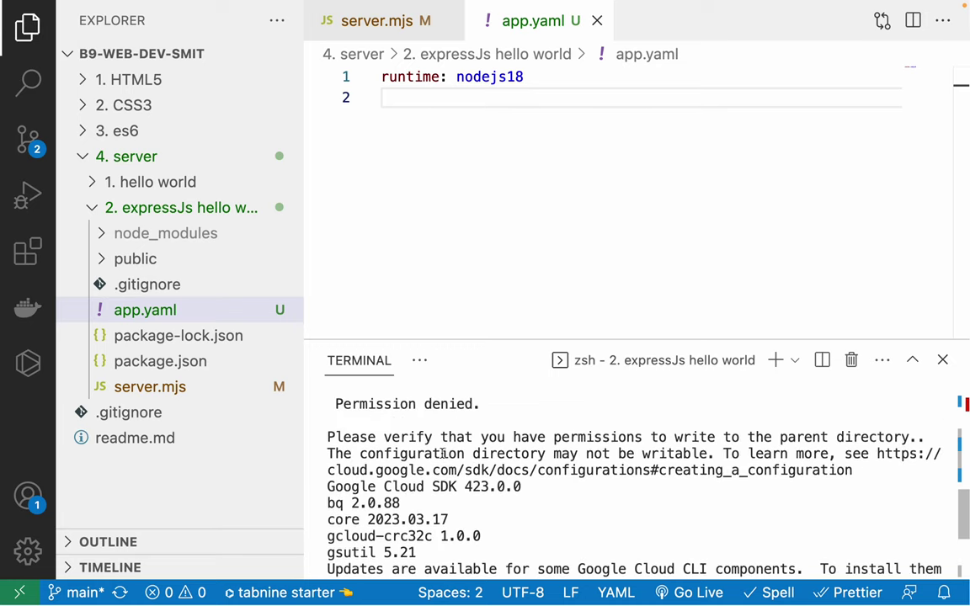
{"action": "scroll", "coordinate": [442, 454], "scroll_direction": "up", "scroll_amount": 2}
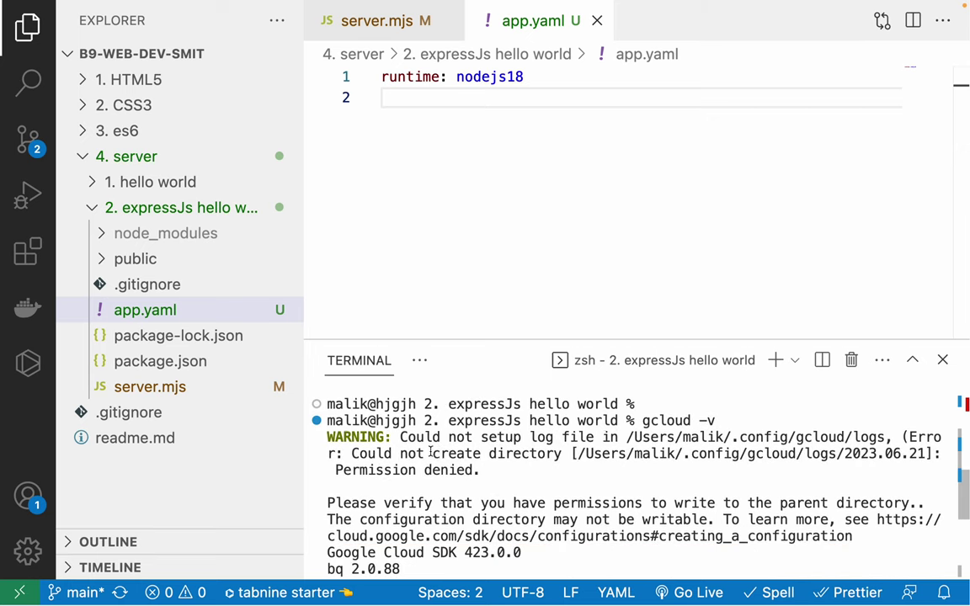
{"action": "scroll", "coordinate": [501, 492], "scroll_direction": "down", "scroll_amount": 5}
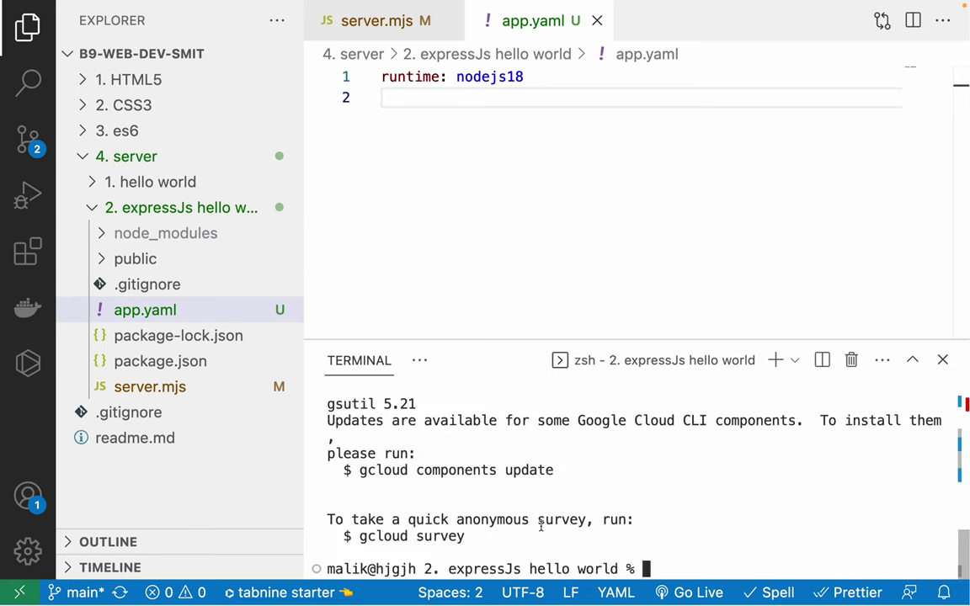
Step: Check the gcloud version again with gcloud --version and examine the log file and configuration directory messages in its output
{"action": "key", "text": "Up"}
{"action": "key", "text": "ctrl+a"}
{"action": "key", "text": "ctrl+e"}
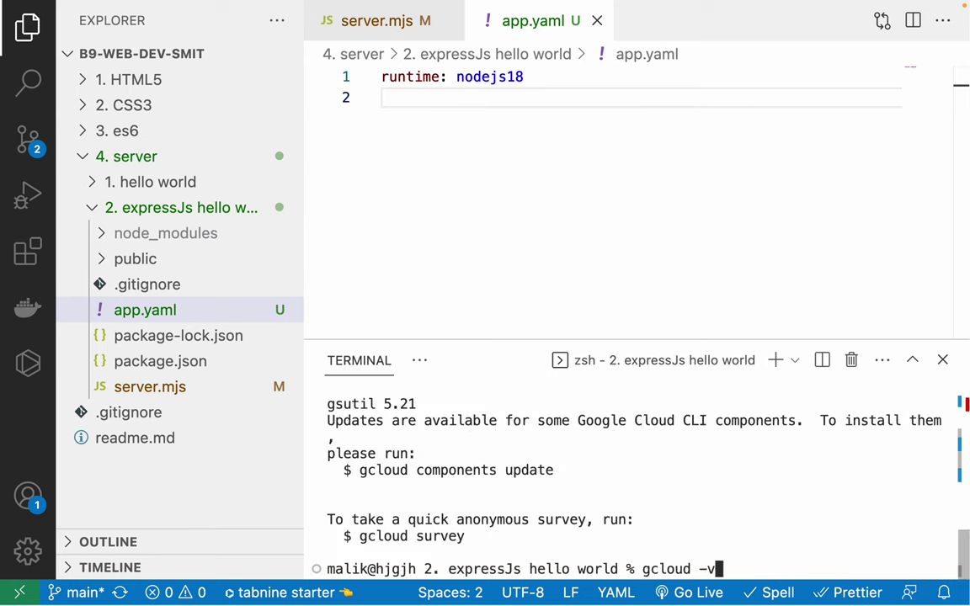
{"action": "key", "text": "BackSpace"}
{"action": "key", "text": "BackSpace"}
{"action": "type", "text": "--version"}
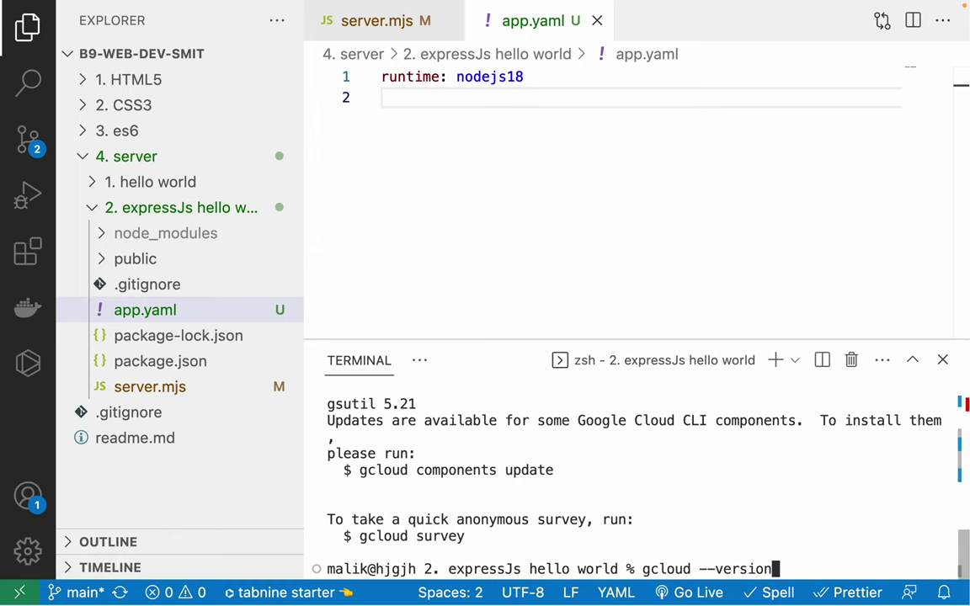
{"action": "key", "text": "Return"}
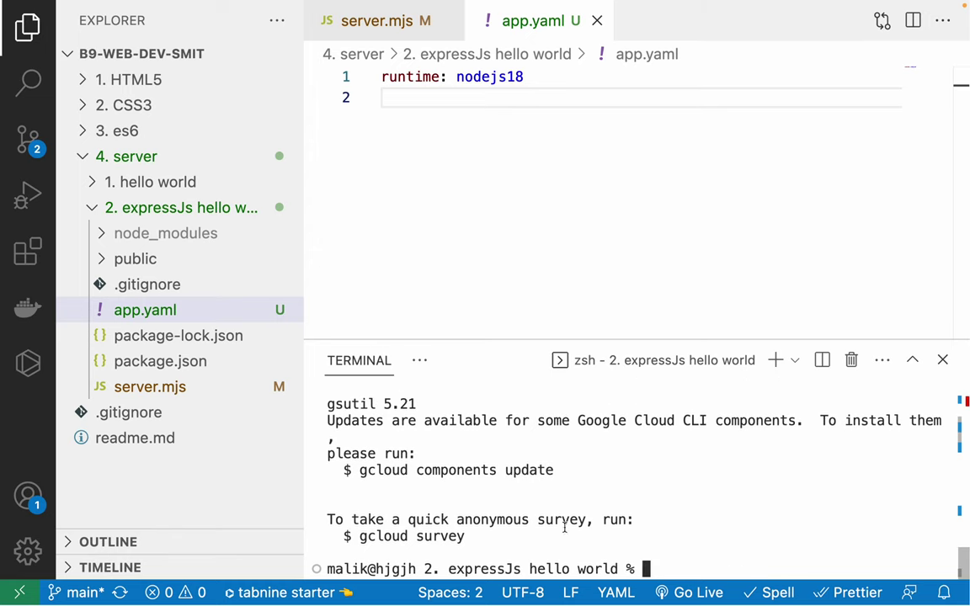
{"action": "scroll", "coordinate": [429, 516], "scroll_direction": "up", "scroll_amount": 1}
{"action": "scroll", "coordinate": [429, 516], "scroll_direction": "up", "scroll_amount": 3}
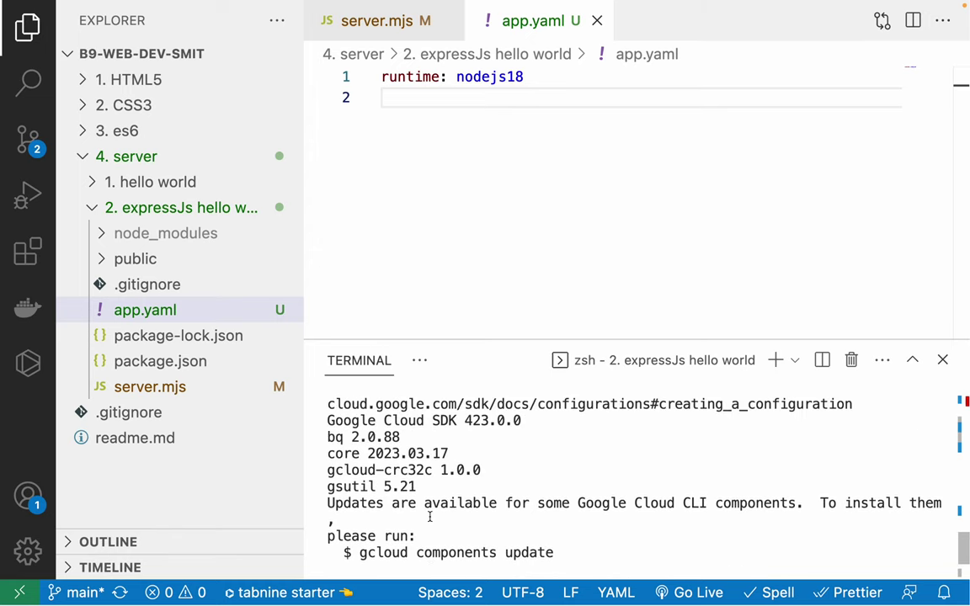
{"action": "scroll", "coordinate": [429, 516], "scroll_direction": "up", "scroll_amount": 4}
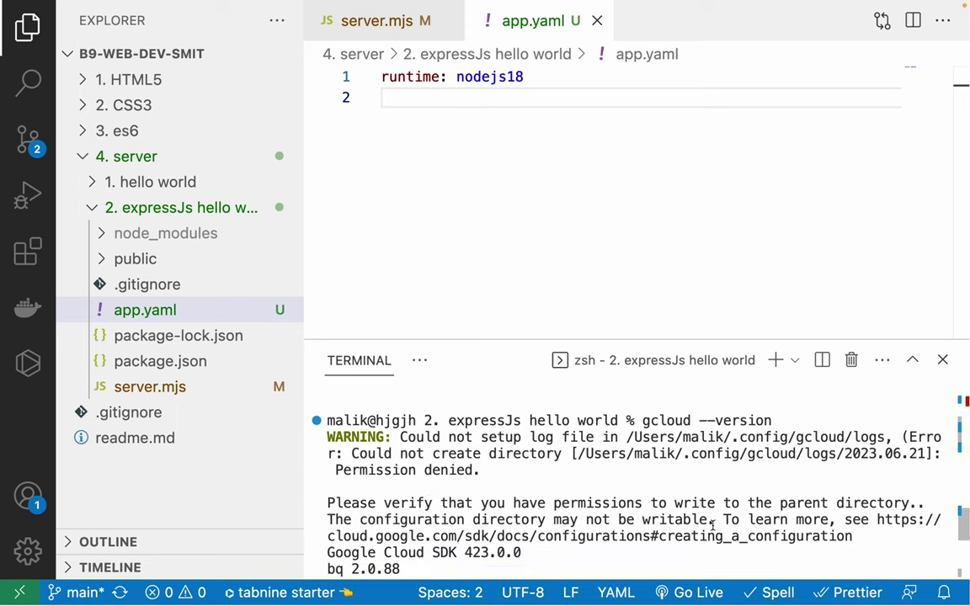
{"action": "triple_click", "coordinate": [658, 518]}
{"action": "left_click", "coordinate": [658, 516]}
{"action": "scroll", "coordinate": [589, 509], "scroll_direction": "up", "scroll_amount": 4}
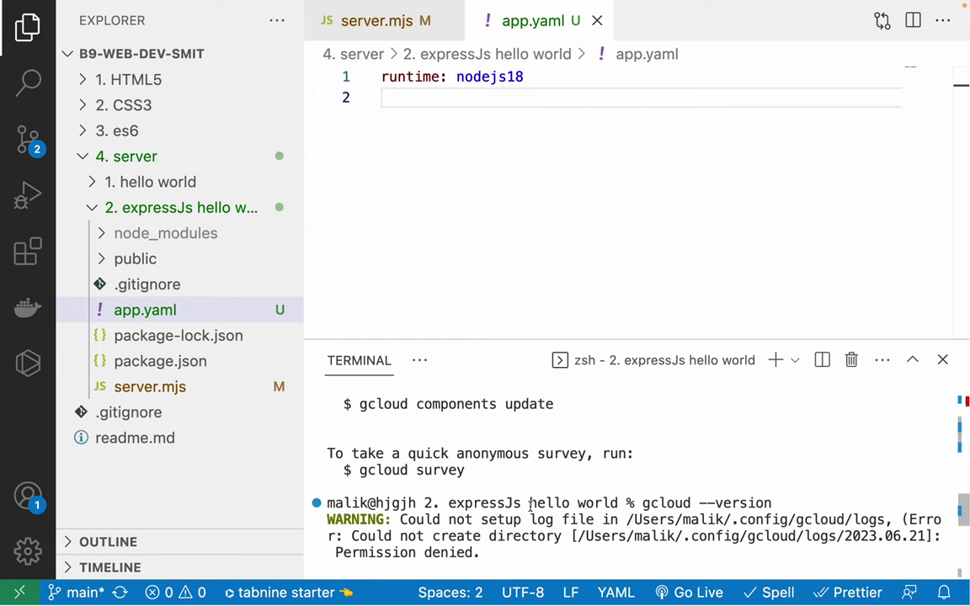
Step: Rerun the version check as sudo gcloud --version, enter the account password, and highlight the listed component versions
{"action": "scroll", "coordinate": [529, 505], "scroll_direction": "down", "scroll_amount": 4}
{"action": "scroll", "coordinate": [529, 505], "scroll_direction": "down", "scroll_amount": 3}
{"action": "key", "text": "Up"}
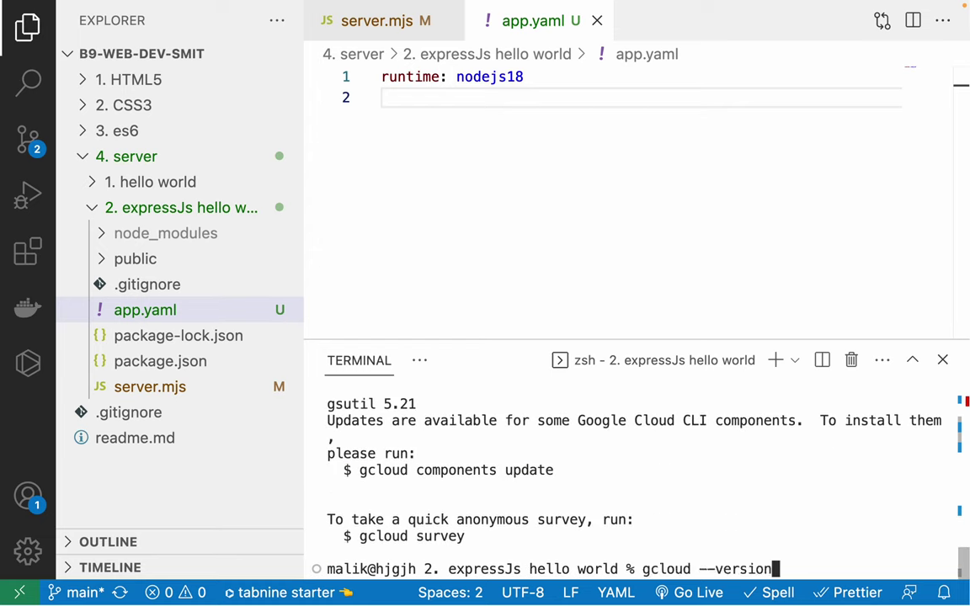
{"action": "key", "text": "ctrl+a"}
{"action": "type", "text": "sudo"}
{"action": "key", "text": "Return"}
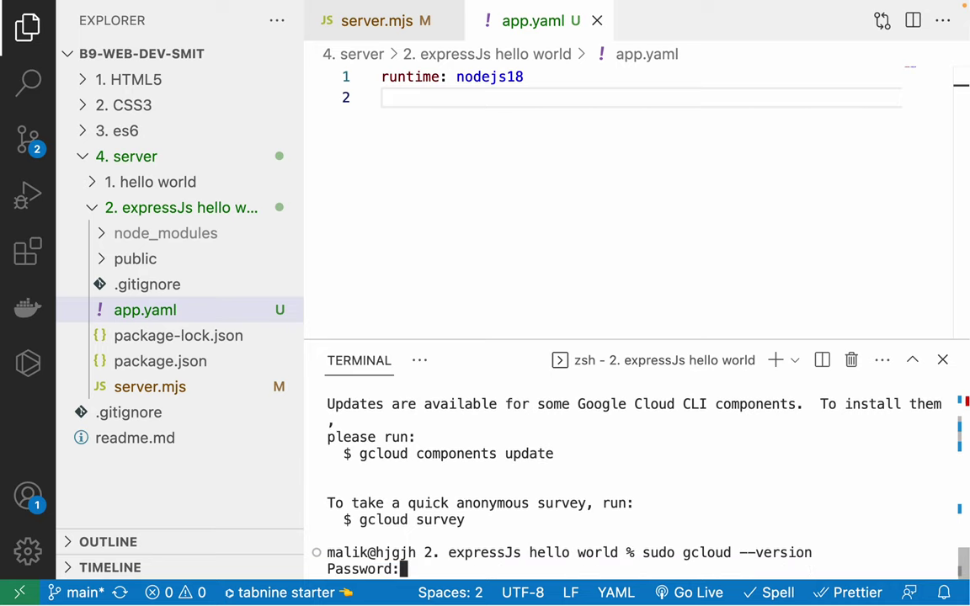
{"action": "key", "text": "Return"}
{"action": "scroll", "coordinate": [389, 488], "scroll_direction": "up", "scroll_amount": 4}
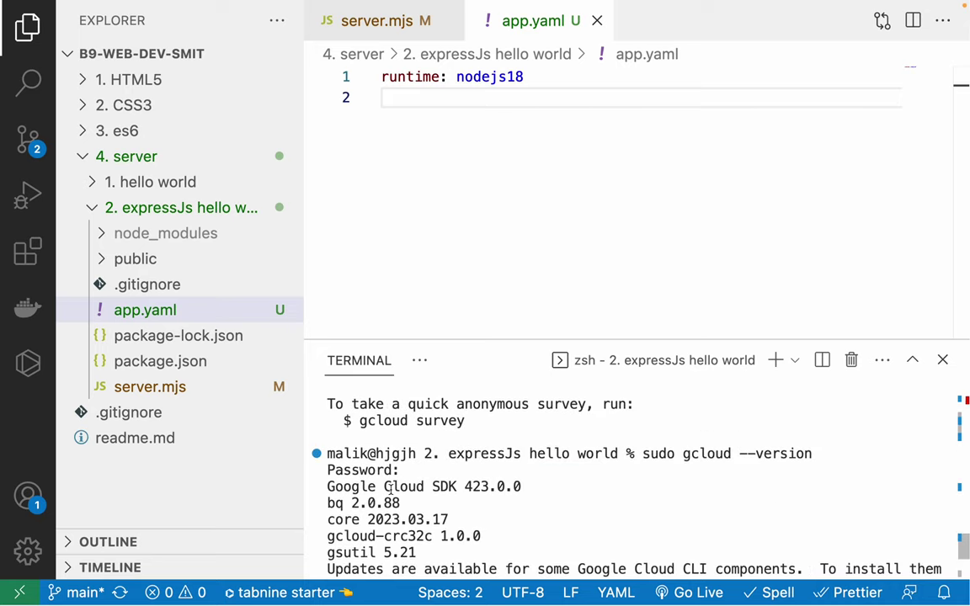
{"action": "scroll", "coordinate": [370, 488], "scroll_direction": "down", "scroll_amount": 1}
{"action": "left_click_drag", "start_coordinate": [329, 486], "coordinate": [446, 436]}
{"action": "scroll", "coordinate": [441, 458], "scroll_direction": "up", "scroll_amount": 3}
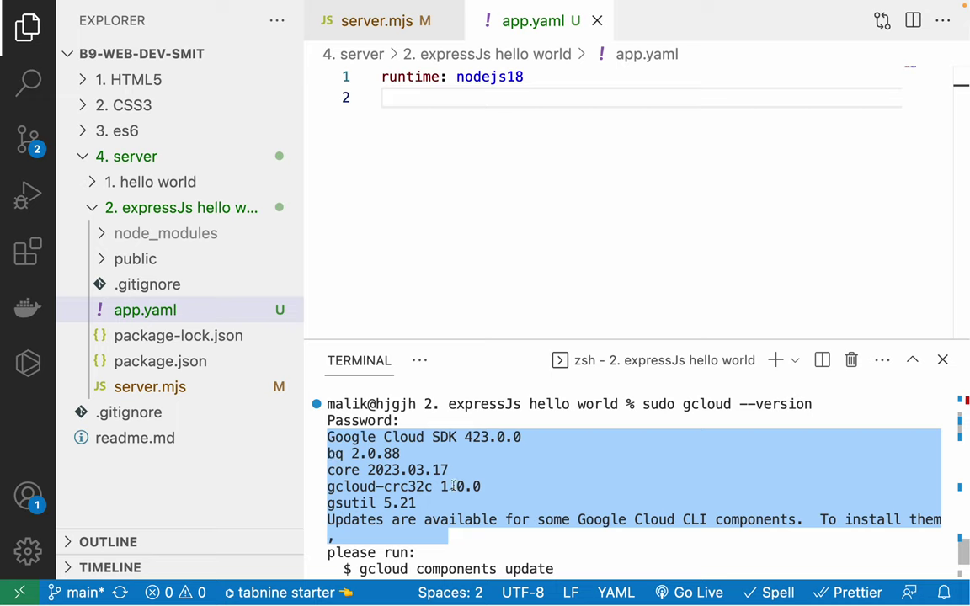
Step: Copy the gcloud components update command from the terminal output
{"action": "scroll", "coordinate": [539, 482], "scroll_direction": "down", "scroll_amount": 1}
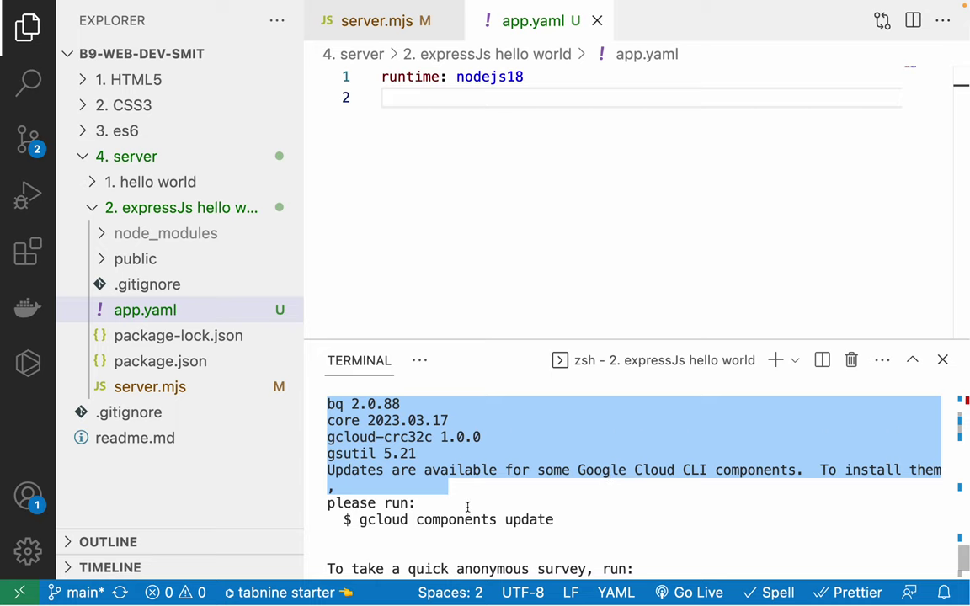
{"action": "scroll", "coordinate": [467, 506], "scroll_direction": "down", "scroll_amount": 1}
{"action": "left_click_drag", "start_coordinate": [359, 488], "coordinate": [555, 488]}
{"action": "key", "text": "super+c"}
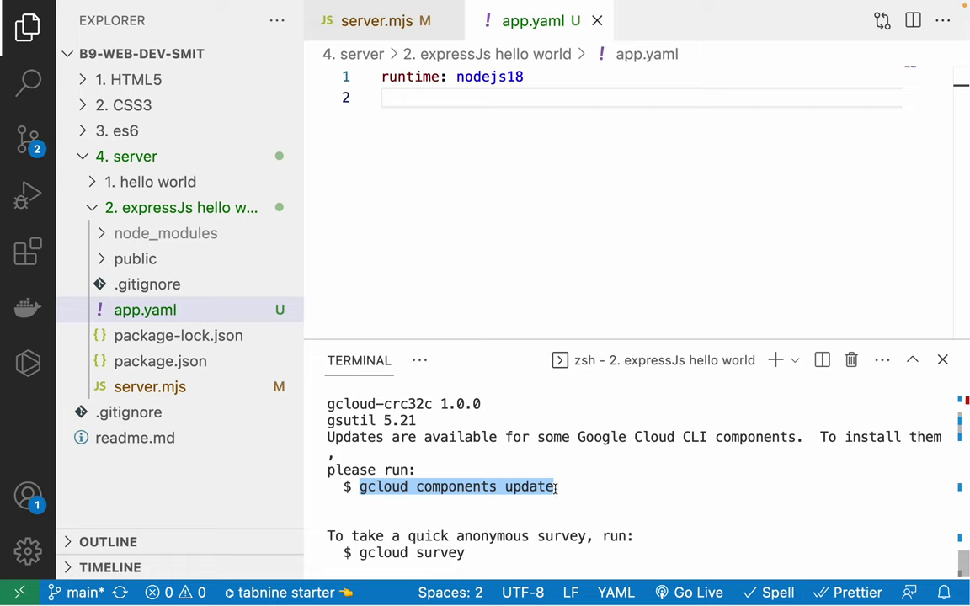
Step: Run the copied update command with elevated rights as sudo gcloud components update in the project terminal
{"action": "scroll", "coordinate": [556, 488], "scroll_direction": "down", "scroll_amount": 1}
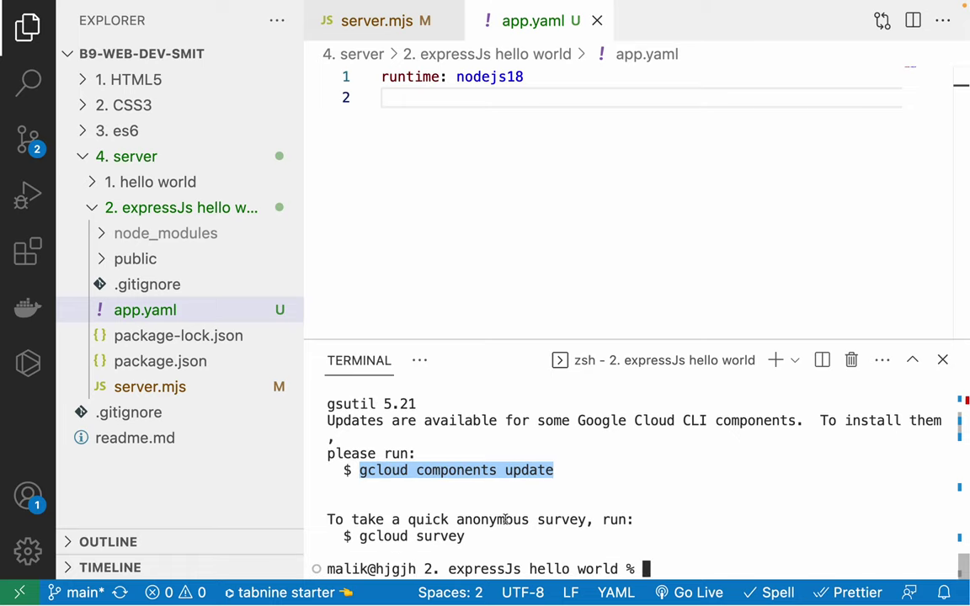
{"action": "left_click", "coordinate": [613, 547]}
{"action": "key", "text": "super+v"}
{"action": "key", "text": "ctrl+a"}
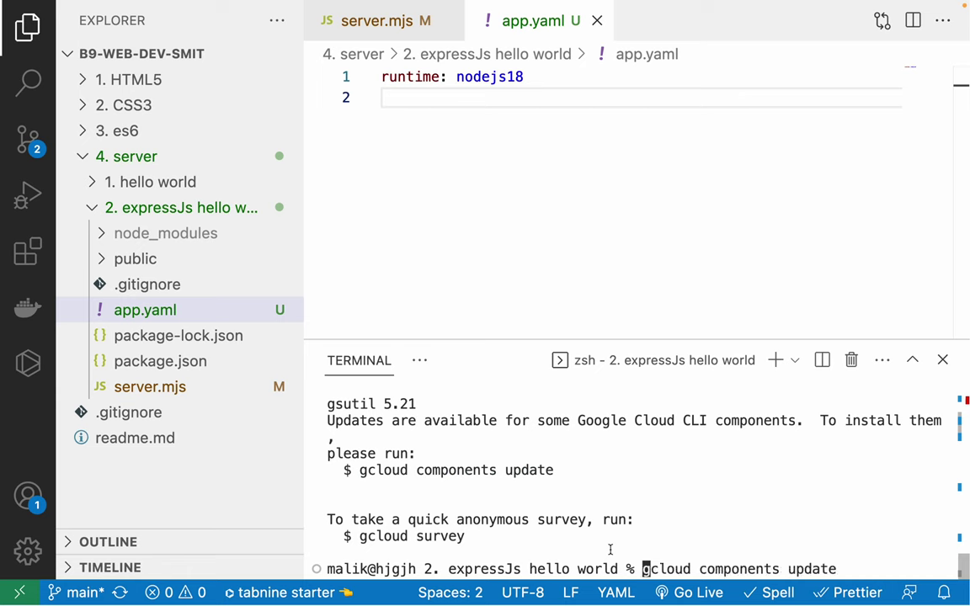
{"action": "type", "text": "sudo"}
{"action": "key", "text": "Return"}
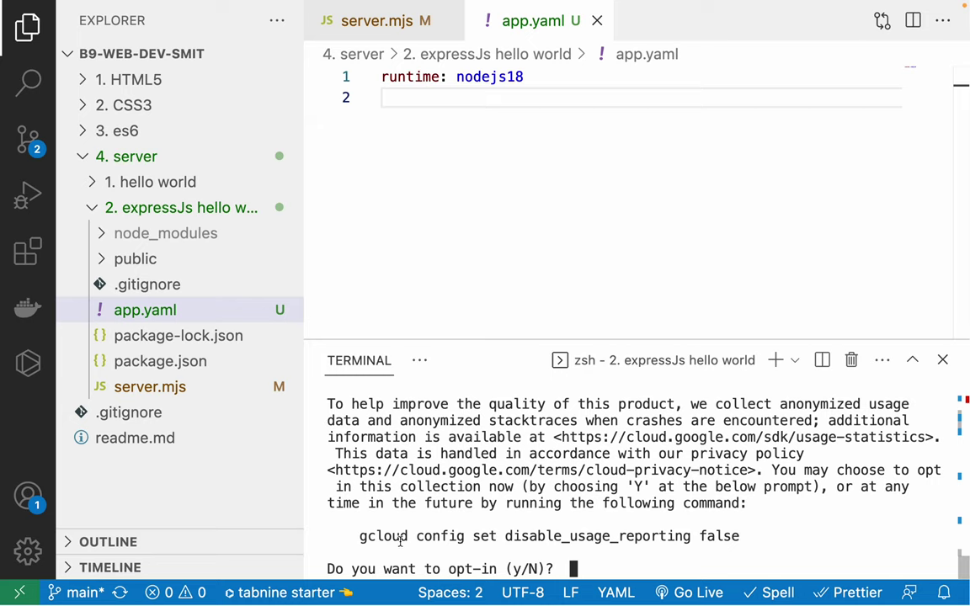
Step: Read the usage-reporting notice, answer y to opt in, and accept the default answer to continue the components update
{"action": "left_click_drag", "start_coordinate": [376, 535], "coordinate": [714, 536]}
{"action": "left_click", "coordinate": [741, 535]}
{"action": "scroll", "coordinate": [505, 505], "scroll_direction": "up", "scroll_amount": 5}
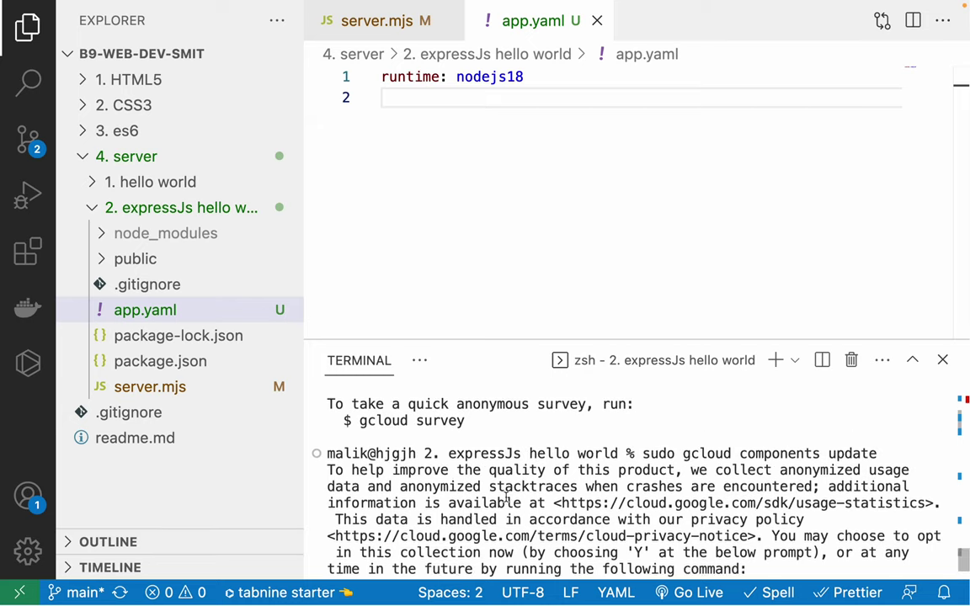
{"action": "scroll", "coordinate": [506, 498], "scroll_direction": "down", "scroll_amount": 3}
{"action": "scroll", "coordinate": [506, 497], "scroll_direction": "up", "scroll_amount": 1}
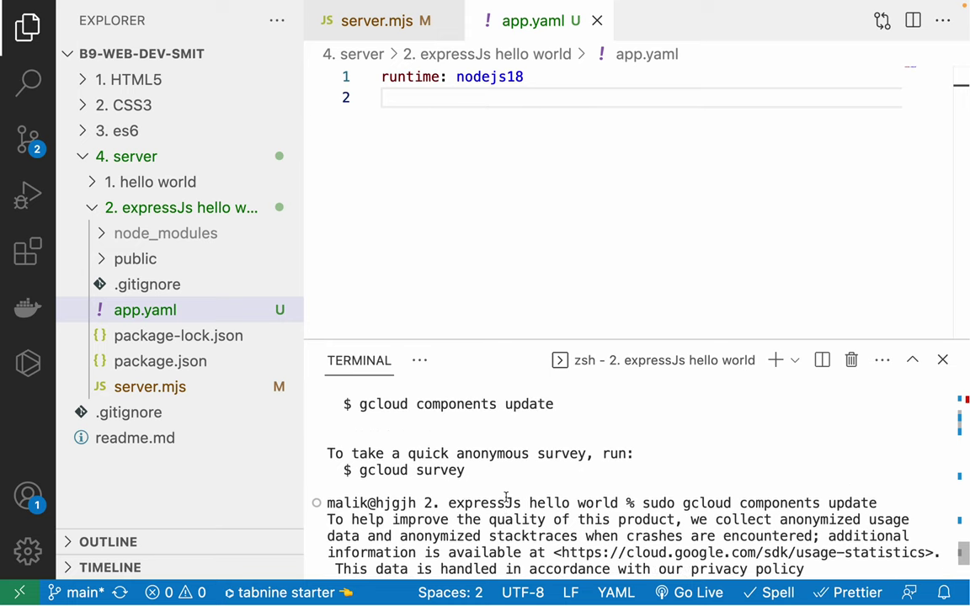
{"action": "scroll", "coordinate": [505, 497], "scroll_direction": "down", "scroll_amount": 3}
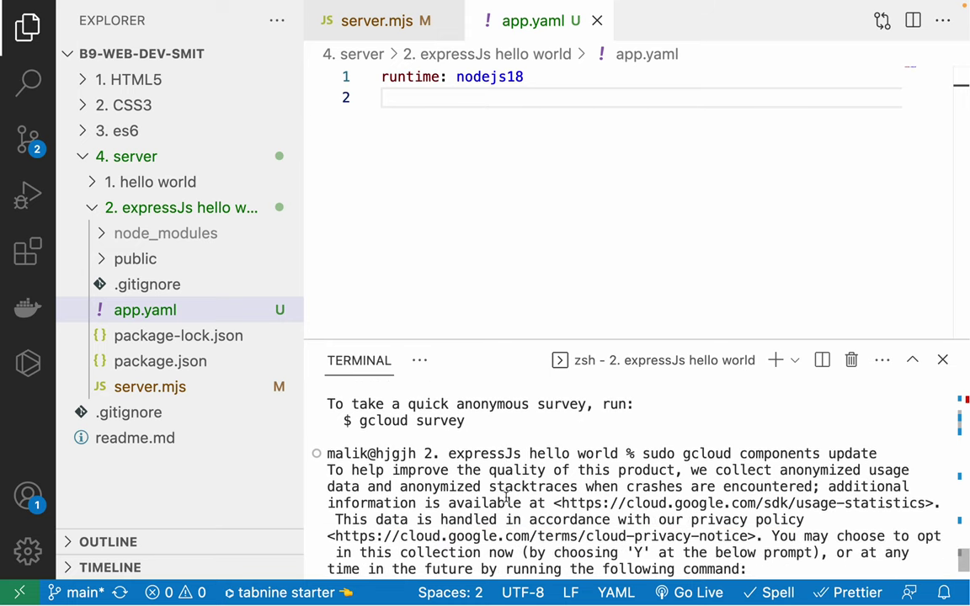
{"action": "scroll", "coordinate": [506, 498], "scroll_direction": "down", "scroll_amount": 4}
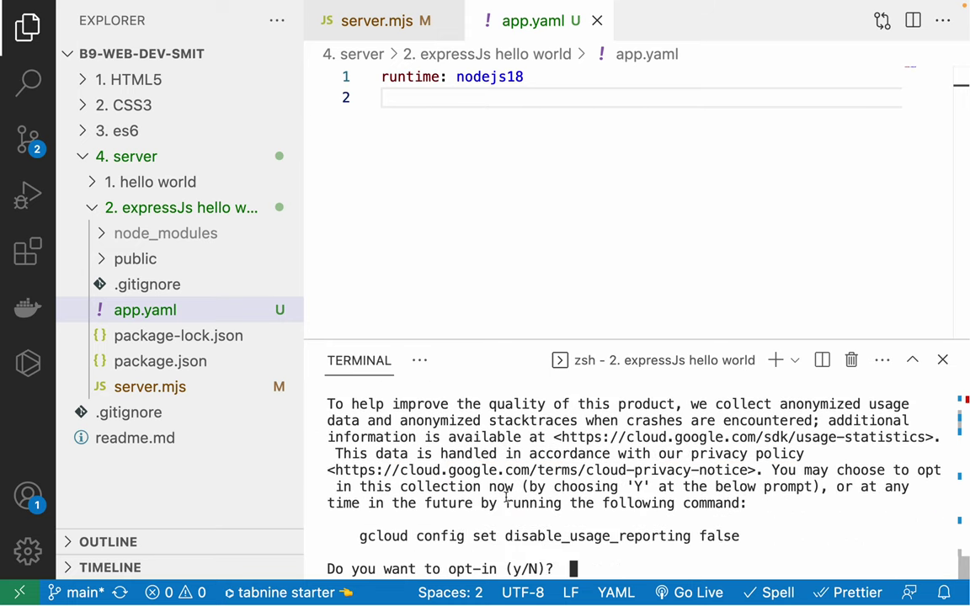
{"action": "type", "text": "y"}
{"action": "key", "text": "Return"}
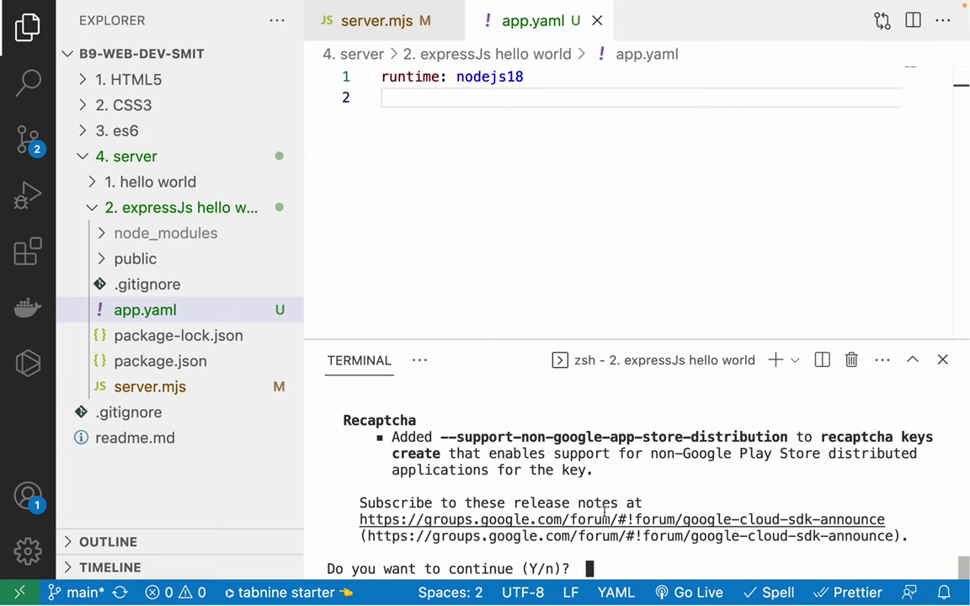
{"action": "key", "text": "Return"}
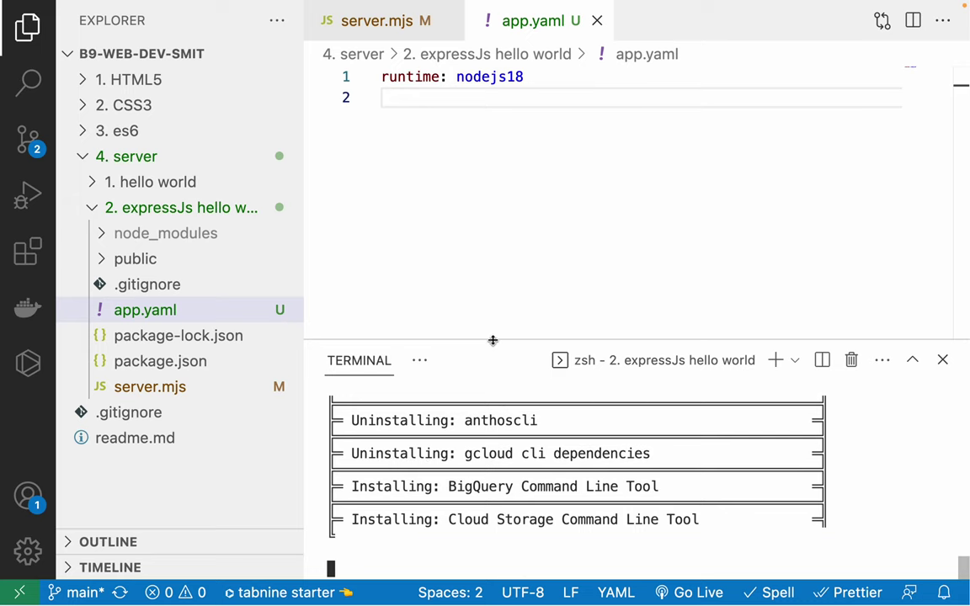
Step: Enlarge the terminal area to follow the component update, and check the system's CPU usage details
{"action": "left_click_drag", "start_coordinate": [493, 340], "coordinate": [496, 186]}
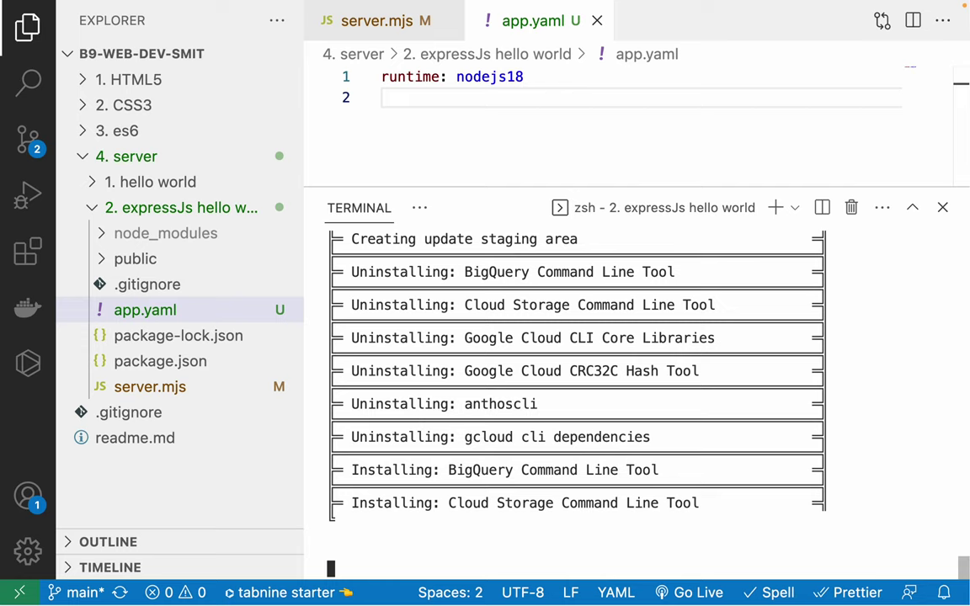
{"action": "mouse_move", "coordinate": [766, 6]}
{"action": "mouse_move", "coordinate": [408, 6]}
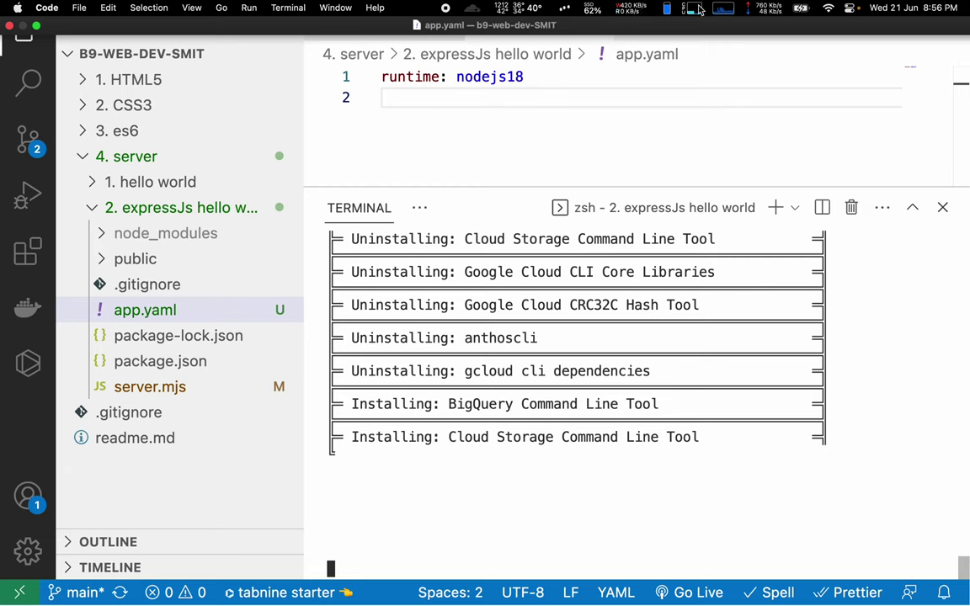
{"action": "left_click", "coordinate": [667, 8]}
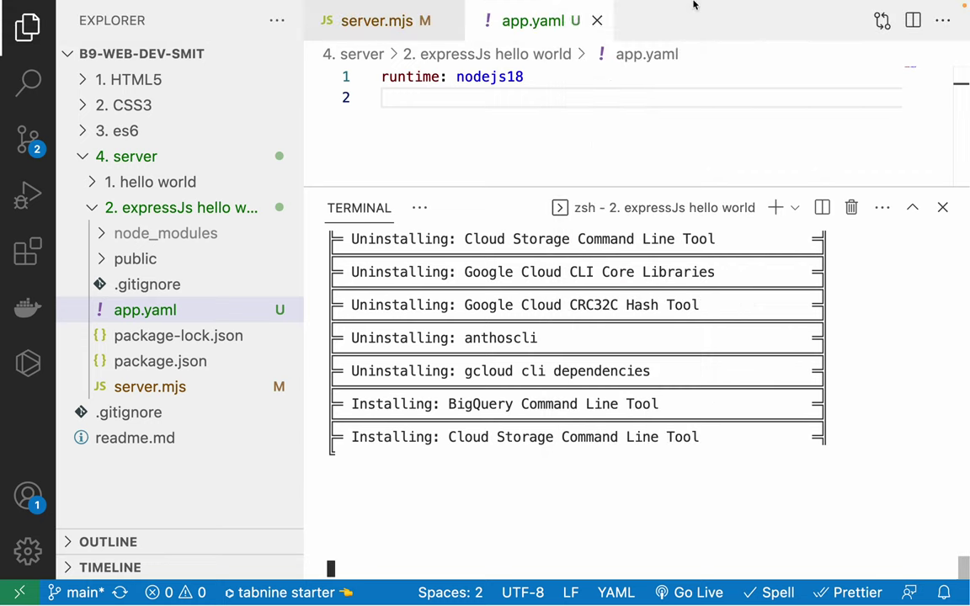
{"action": "left_click", "coordinate": [690, 10]}
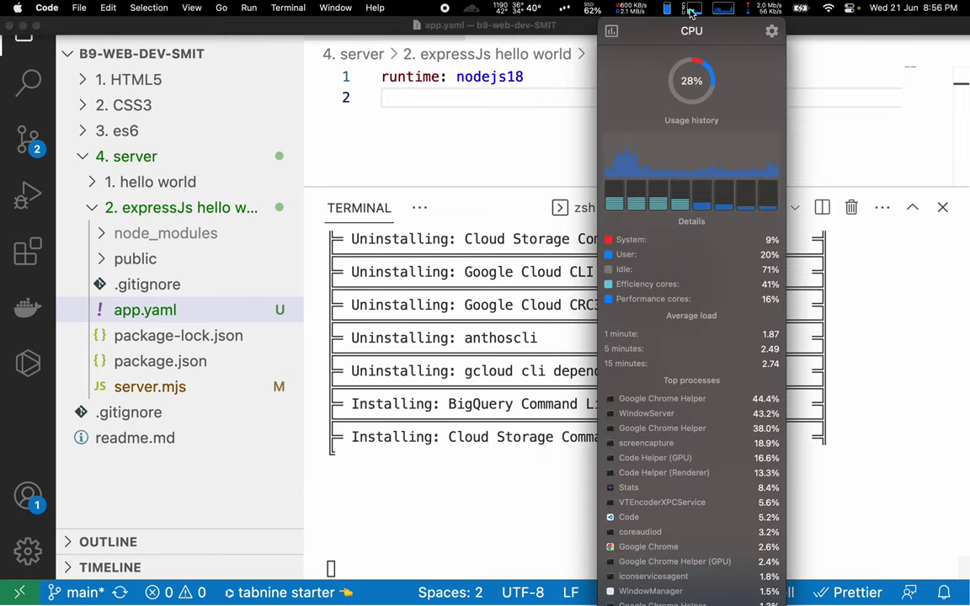
{"action": "left_click", "coordinate": [690, 10]}
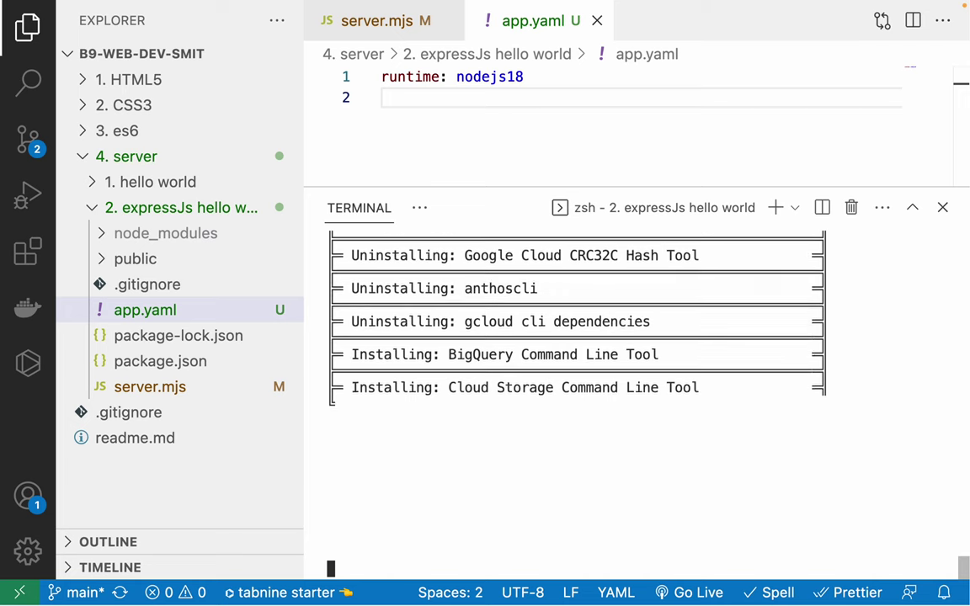
Step: Look through the gcloud release notes in the terminal output back to version 425.0.0, then return to the update progress
{"action": "scroll", "coordinate": [563, 403], "scroll_direction": "up", "scroll_amount": 10}
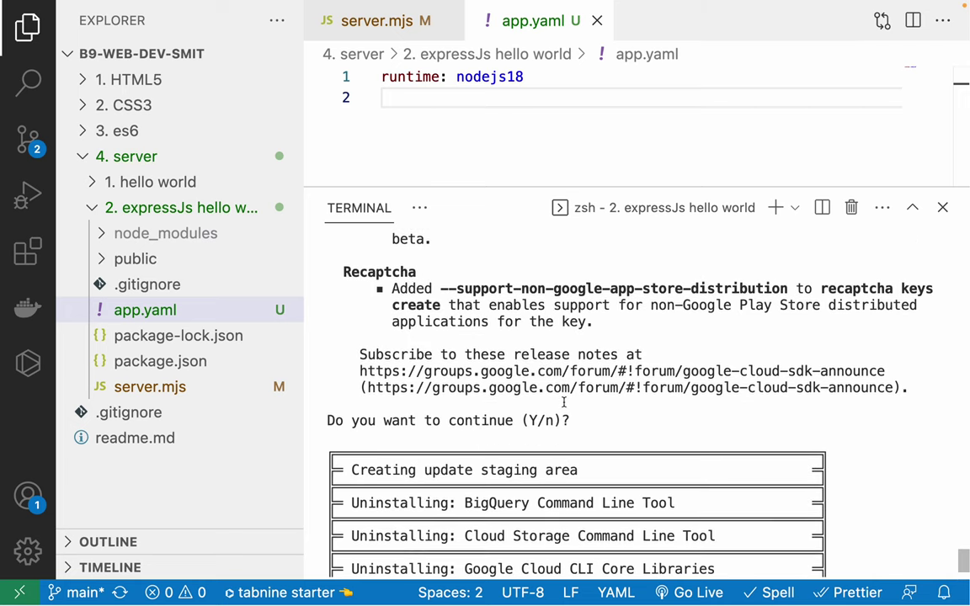
{"action": "scroll", "coordinate": [563, 402], "scroll_direction": "up", "scroll_amount": 5}
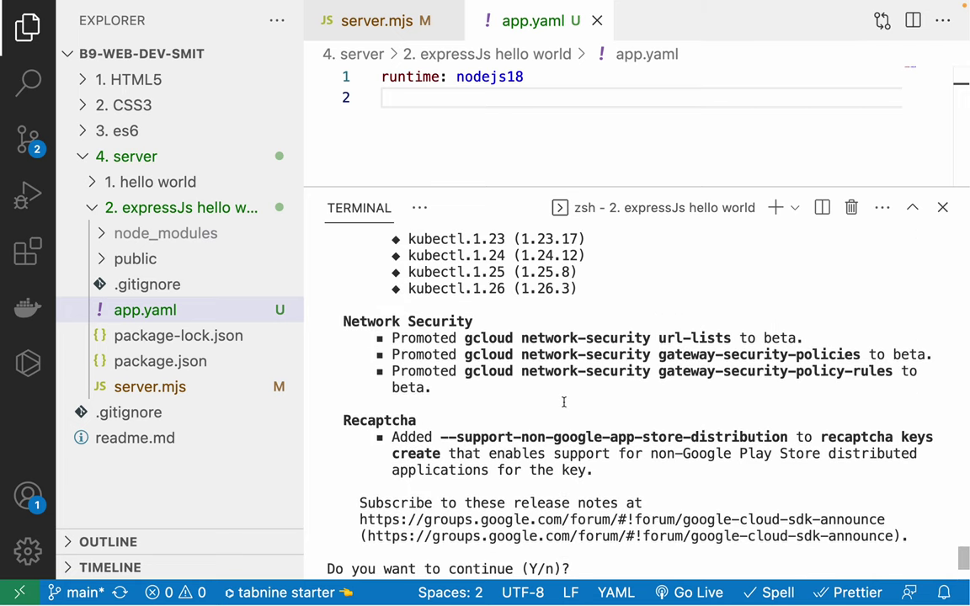
{"action": "scroll", "coordinate": [563, 402], "scroll_direction": "up", "scroll_amount": 5}
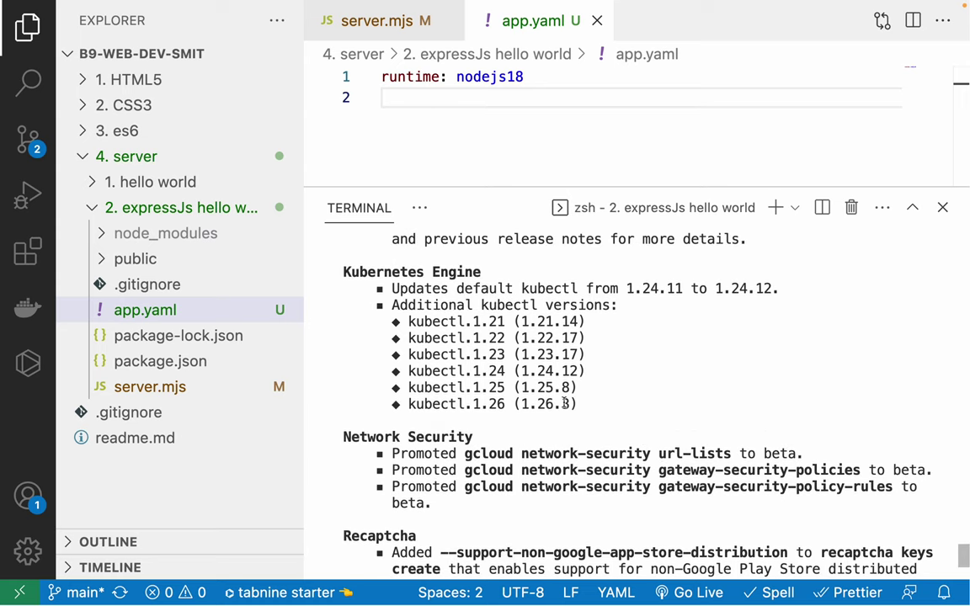
{"action": "scroll", "coordinate": [563, 402], "scroll_direction": "up", "scroll_amount": 5}
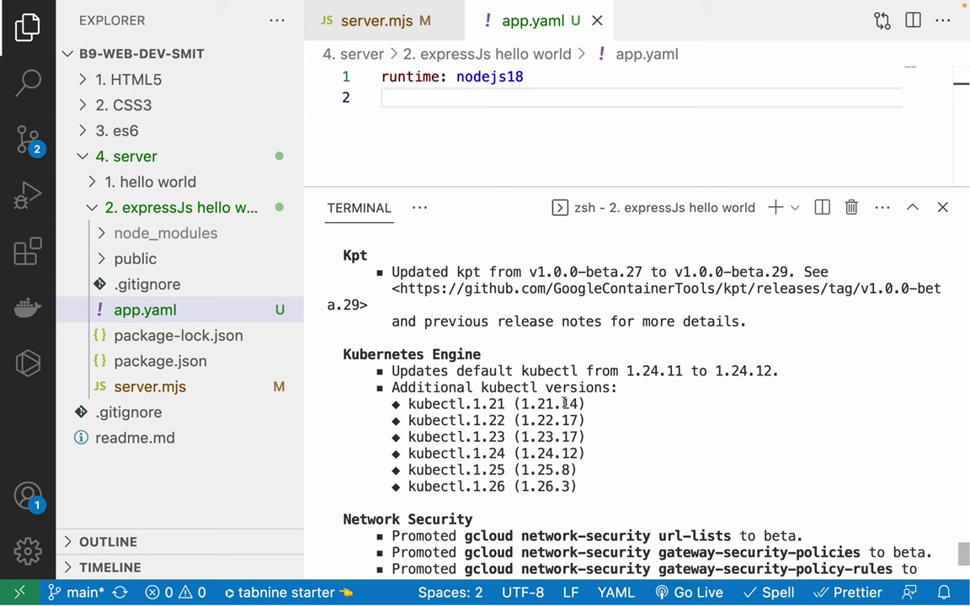
{"action": "scroll", "coordinate": [563, 402], "scroll_direction": "up", "scroll_amount": 12}
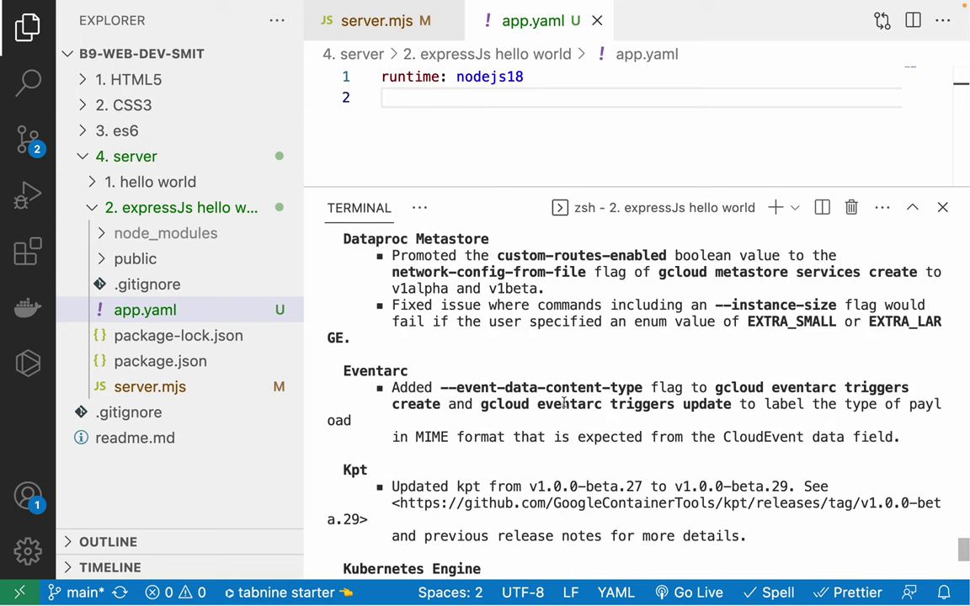
{"action": "scroll", "coordinate": [563, 402], "scroll_direction": "up", "scroll_amount": 11}
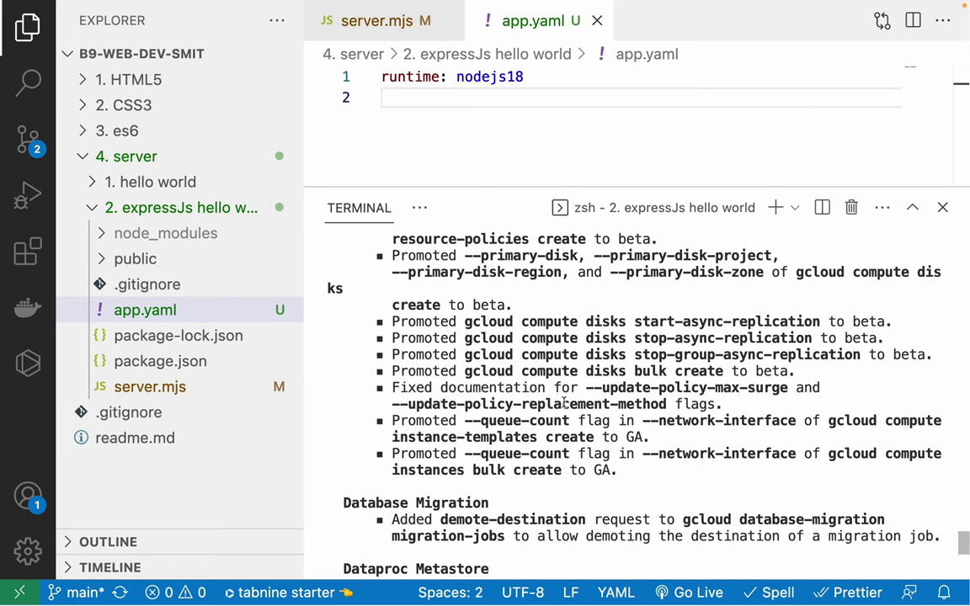
{"action": "scroll", "coordinate": [563, 402], "scroll_direction": "up", "scroll_amount": 14}
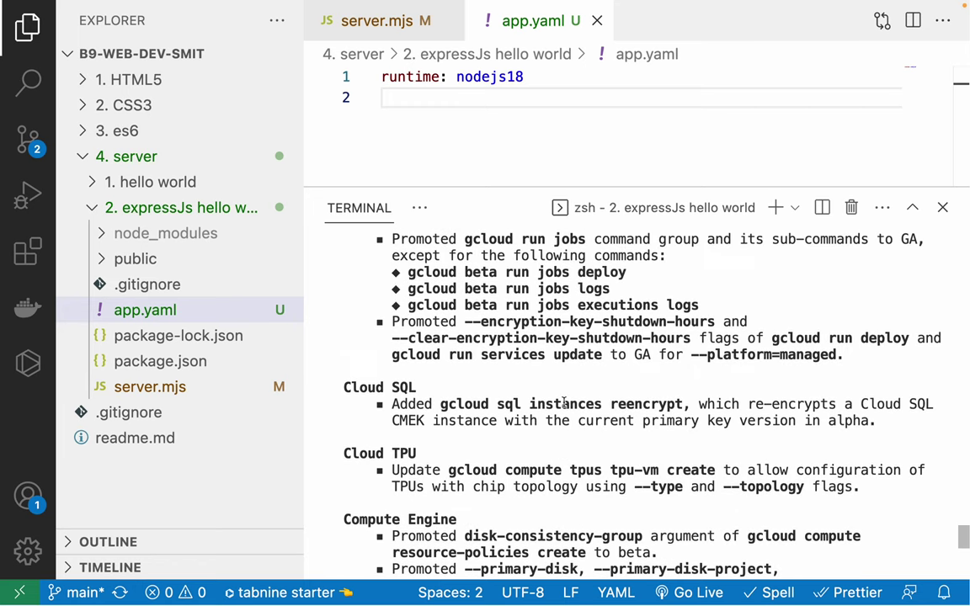
{"action": "scroll", "coordinate": [563, 402], "scroll_direction": "up", "scroll_amount": 11}
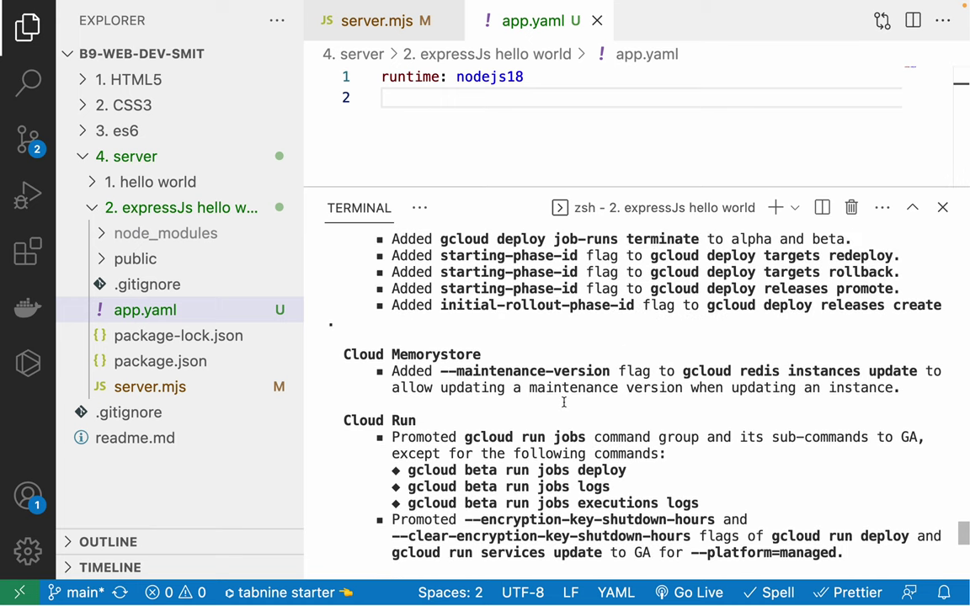
{"action": "scroll", "coordinate": [563, 402], "scroll_direction": "up", "scroll_amount": 20}
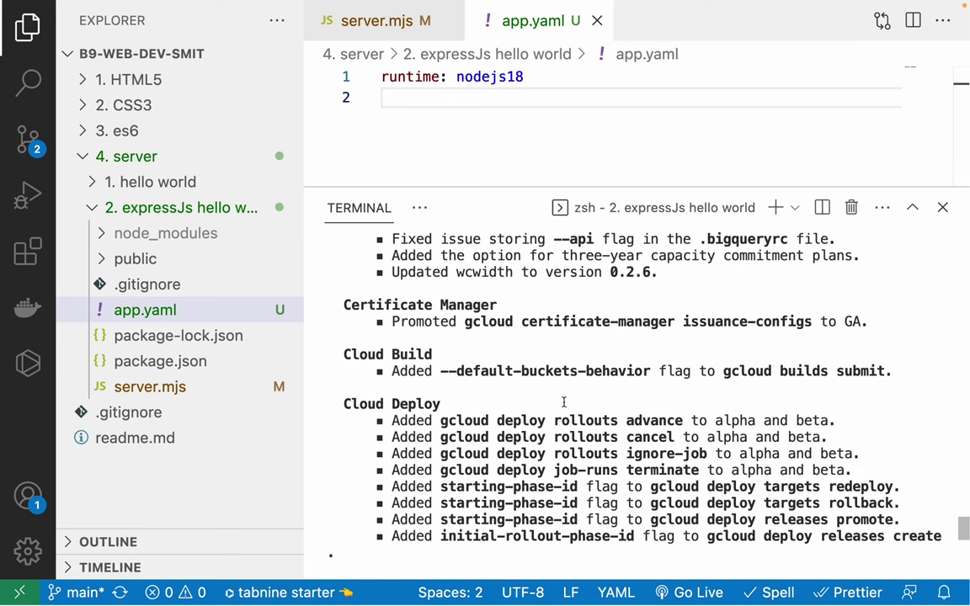
{"action": "scroll", "coordinate": [563, 403], "scroll_direction": "up", "scroll_amount": 20}
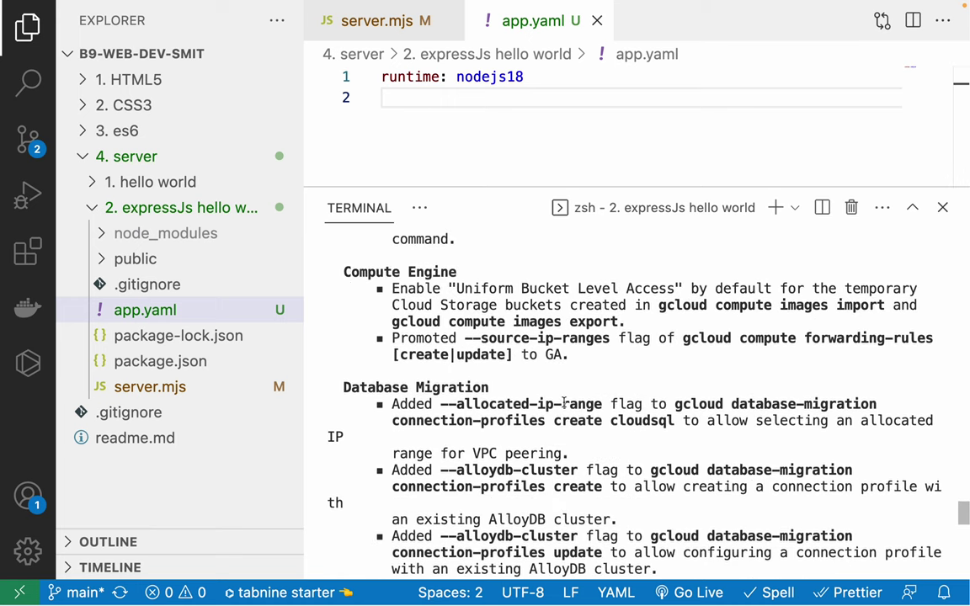
{"action": "scroll", "coordinate": [563, 403], "scroll_direction": "up", "scroll_amount": 2}
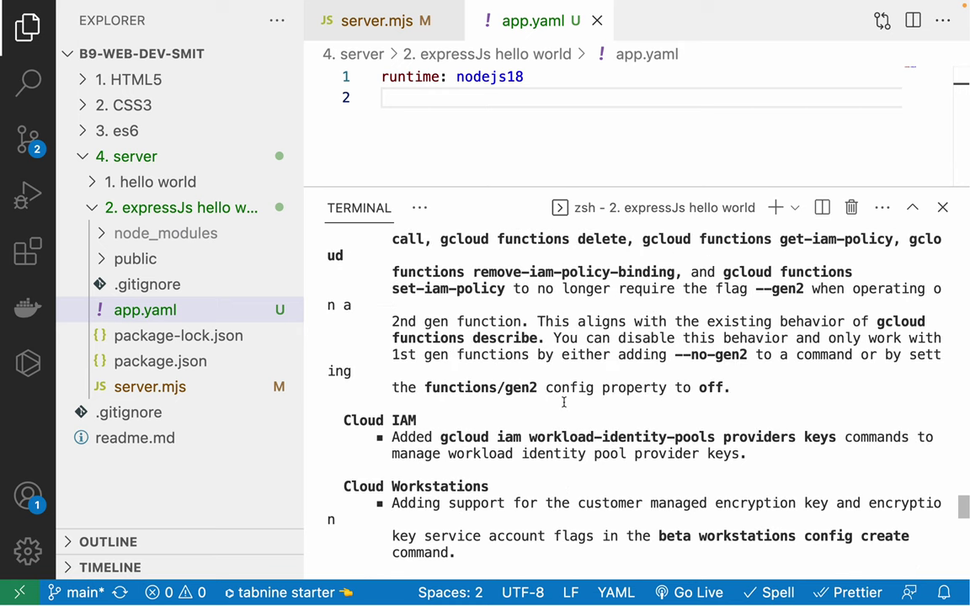
{"action": "scroll", "coordinate": [564, 403], "scroll_direction": "up", "scroll_amount": 15}
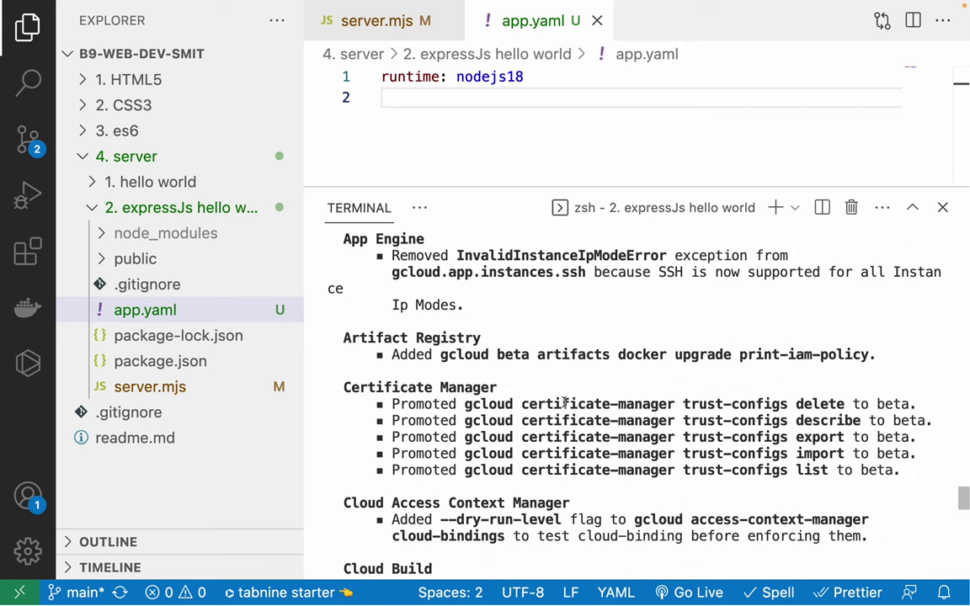
{"action": "scroll", "coordinate": [564, 402], "scroll_direction": "up", "scroll_amount": 9}
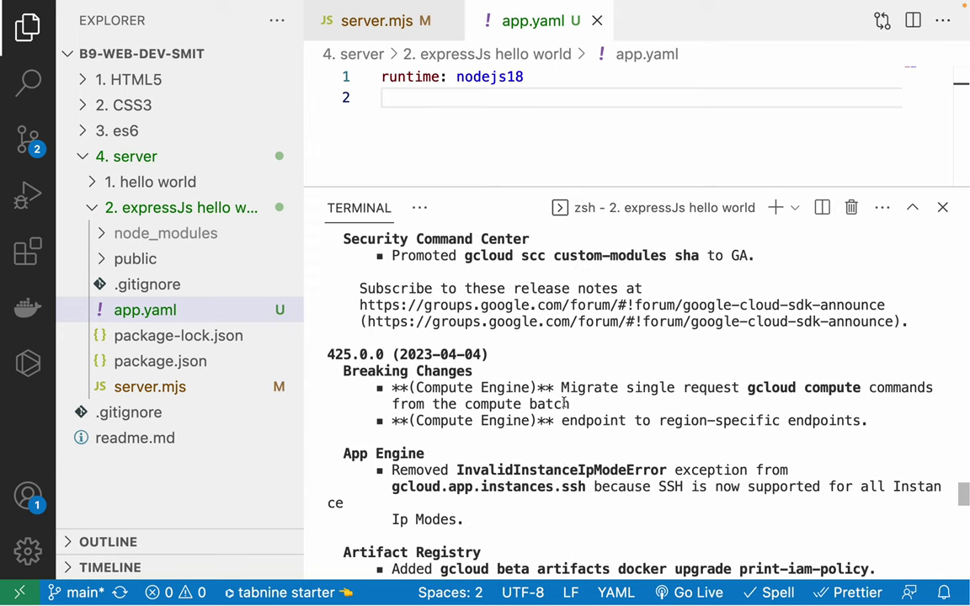
{"action": "scroll", "coordinate": [563, 402], "scroll_direction": "up", "scroll_amount": 5}
{"action": "scroll", "coordinate": [564, 402], "scroll_direction": "down", "scroll_amount": 20}
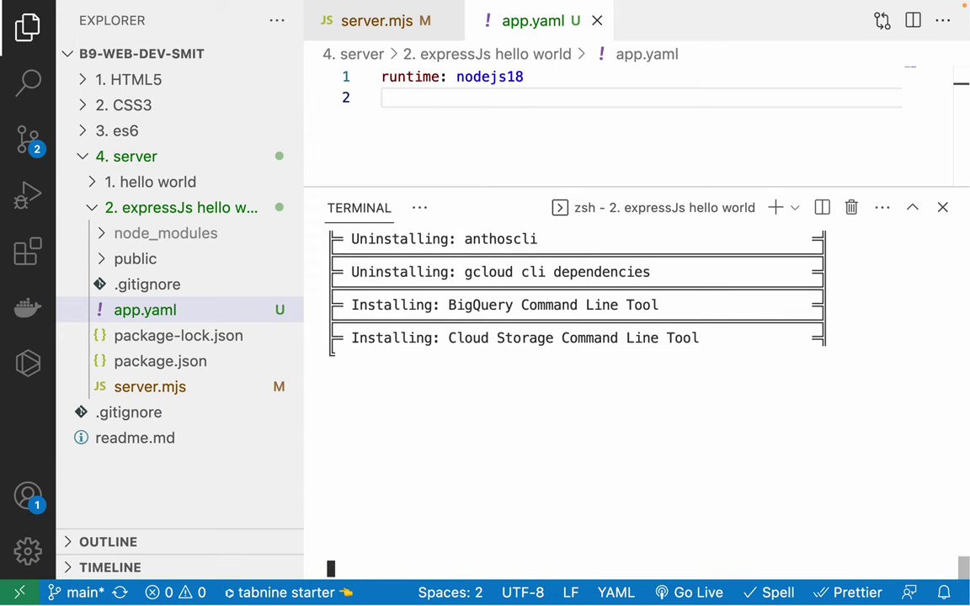
{"action": "mouse_move", "coordinate": [618, 5]}
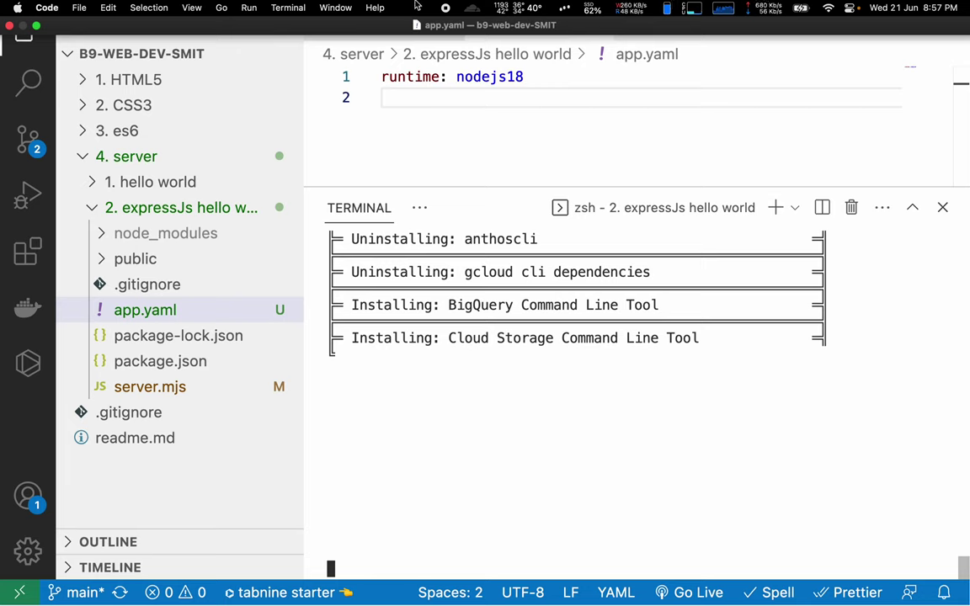
{"action": "key", "text": "ctrl+Up"}
{"action": "left_click", "coordinate": [436, 133]}
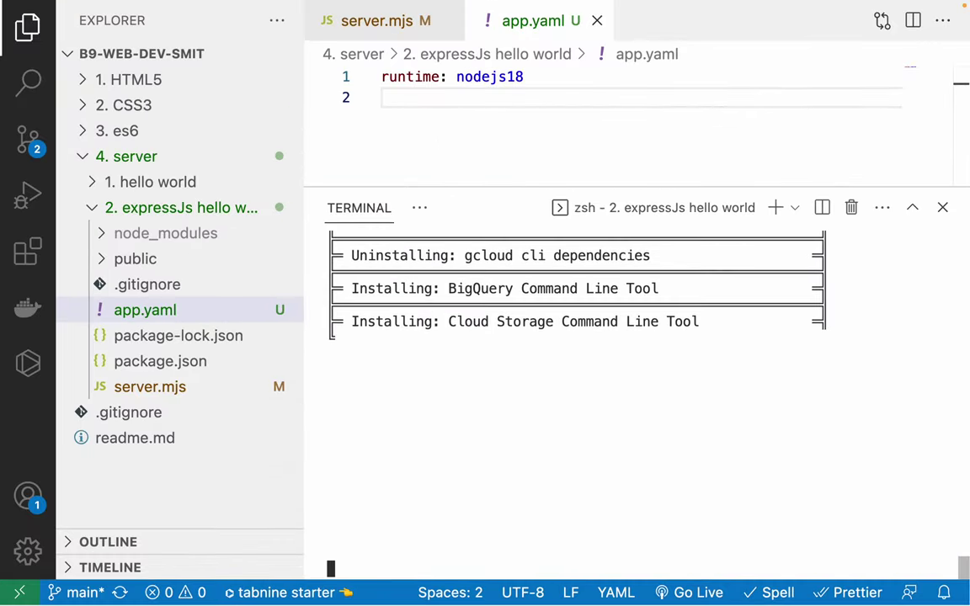
{"action": "scroll", "coordinate": [493, 337], "scroll_direction": "up", "scroll_amount": 3}
{"action": "scroll", "coordinate": [492, 336], "scroll_direction": "down", "scroll_amount": 5}
{"action": "mouse_move", "coordinate": [503, 5]}
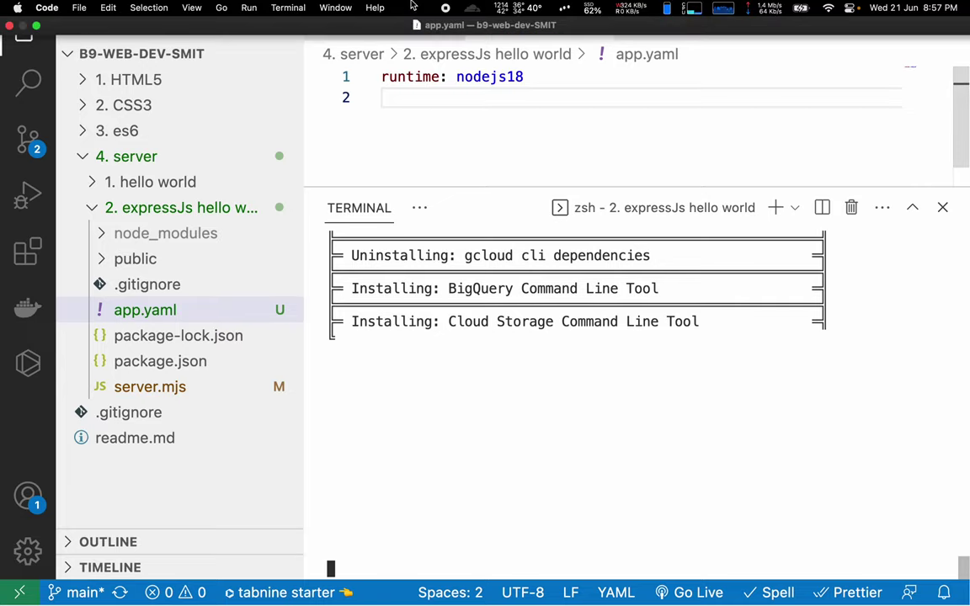
Step: Switch to the App Engine guide in Chrome and review the Google Cloud CLI install step and the gcloud init command
{"action": "key", "text": "ctrl+Left"}
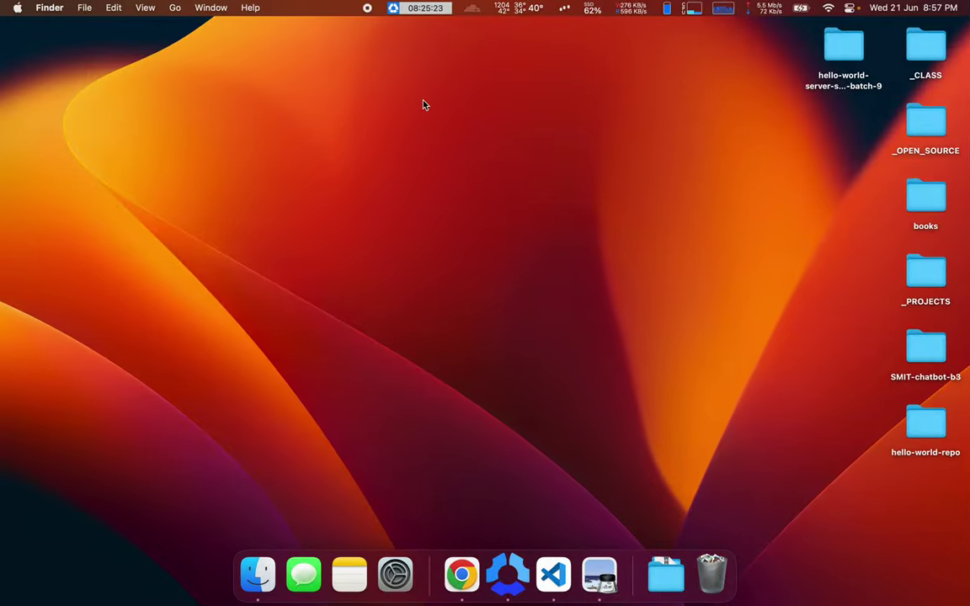
{"action": "key", "text": "ctrl+Right"}
{"action": "key", "text": "ctrl+Right"}
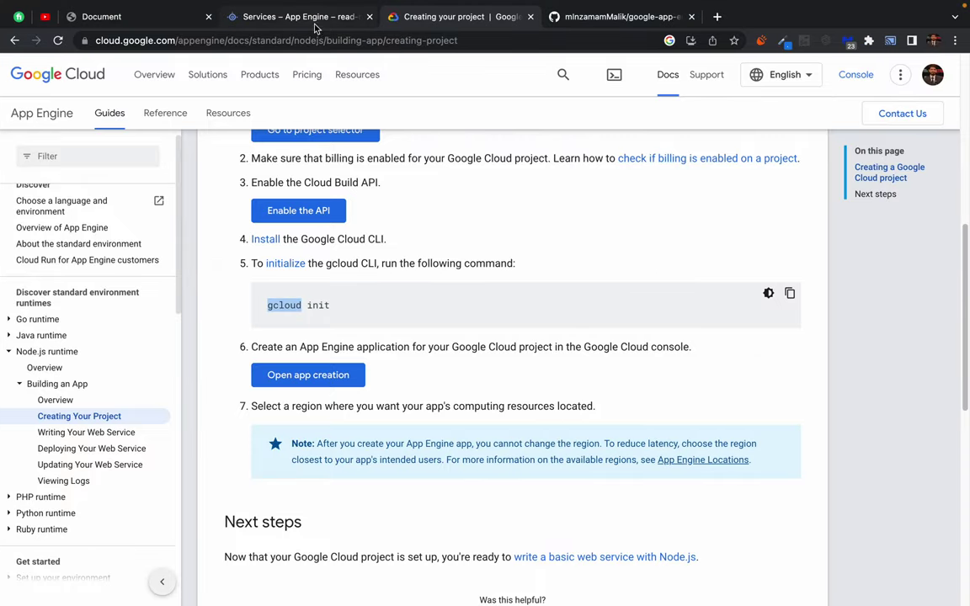
{"action": "left_click", "coordinate": [353, 238]}
{"action": "triple_click", "coordinate": [354, 239]}
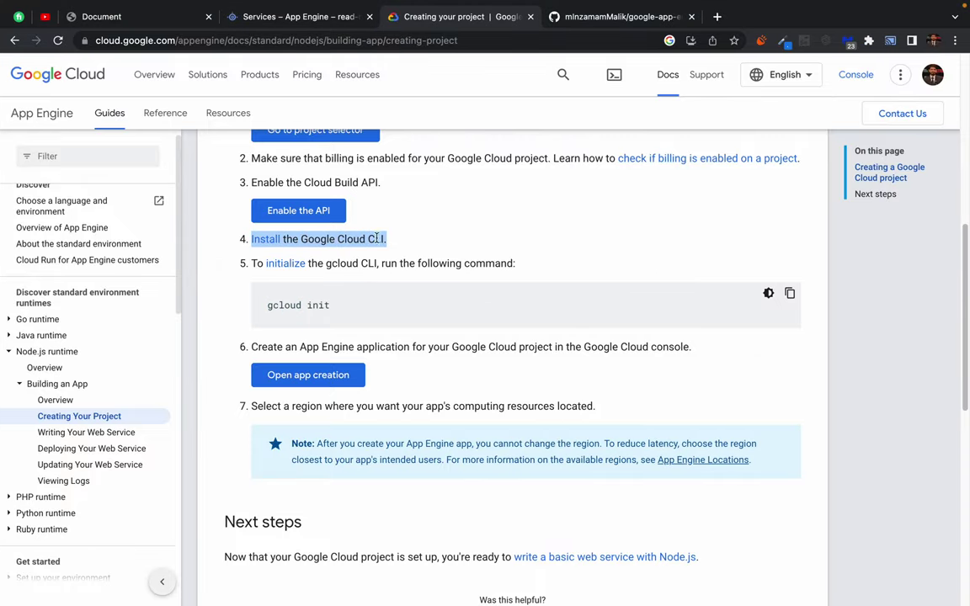
{"action": "left_click", "coordinate": [266, 305]}
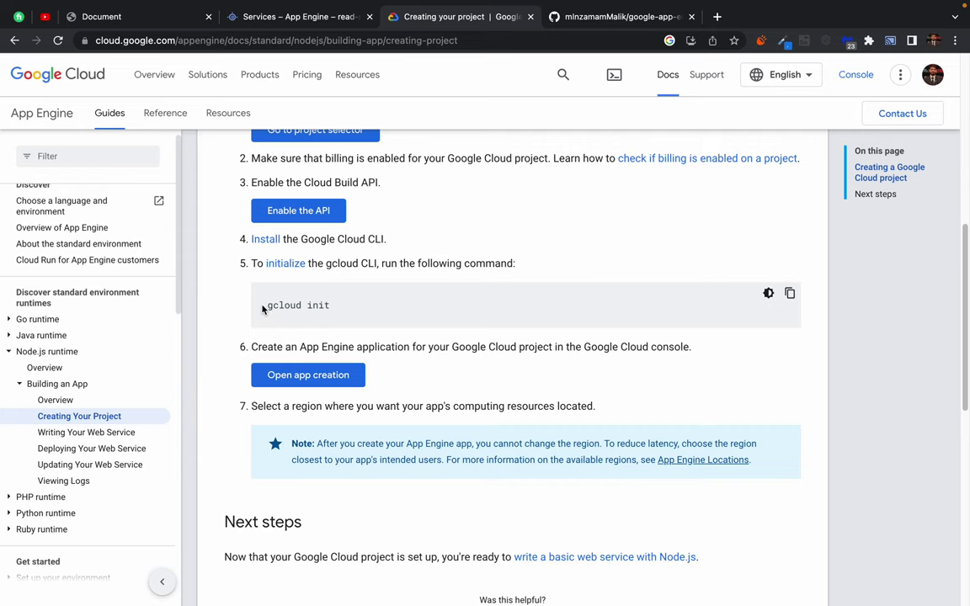
Step: Switch back to VS Code, split the terminal beside the running components update, and narrow the Explorer sidebar
{"action": "left_click_drag", "start_coordinate": [263, 309], "coordinate": [337, 310]}
{"action": "left_click", "coordinate": [332, 312]}
{"action": "key", "text": "ctrl+Left"}
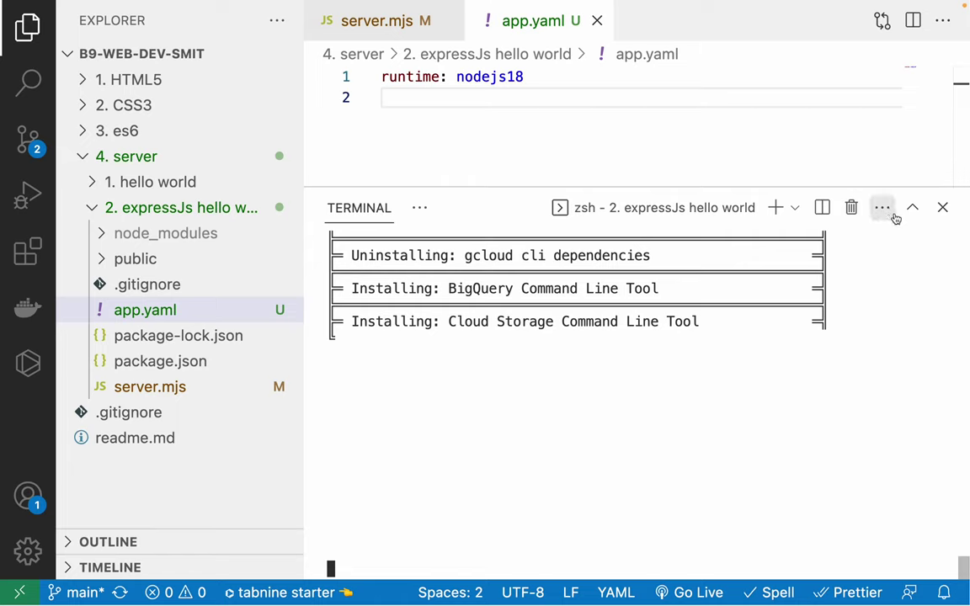
{"action": "left_click", "coordinate": [823, 207]}
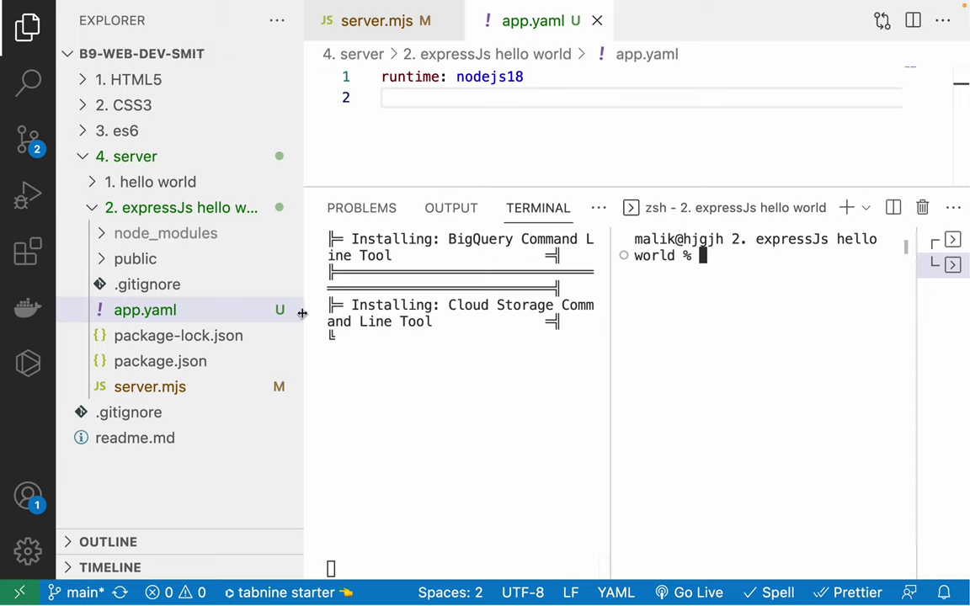
{"action": "left_click_drag", "start_coordinate": [302, 311], "coordinate": [246, 317]}
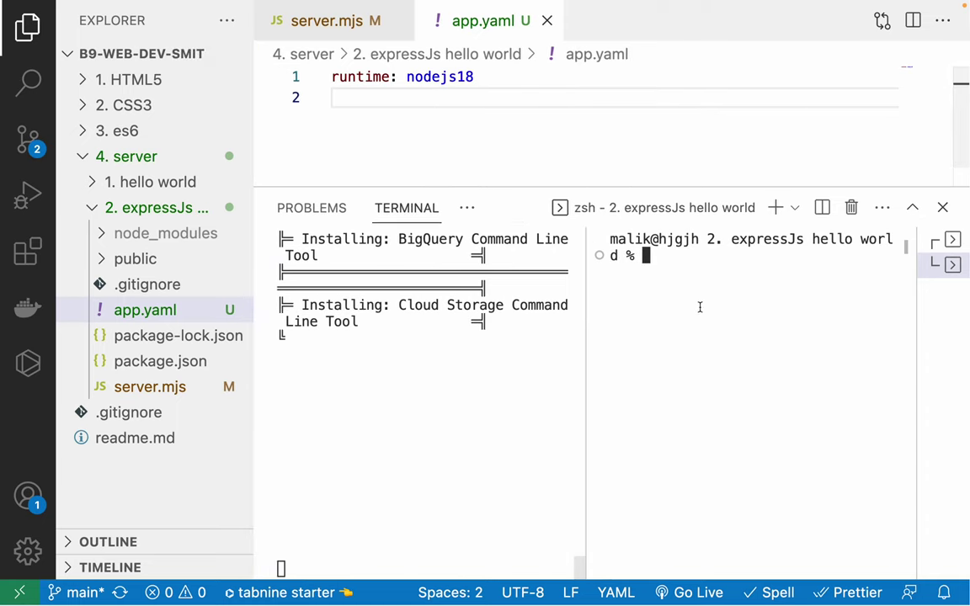
Step: Try to run gcloud init in the new terminal pane, check its output from the start, and interrupt the command
{"action": "type", "text": "gc"}
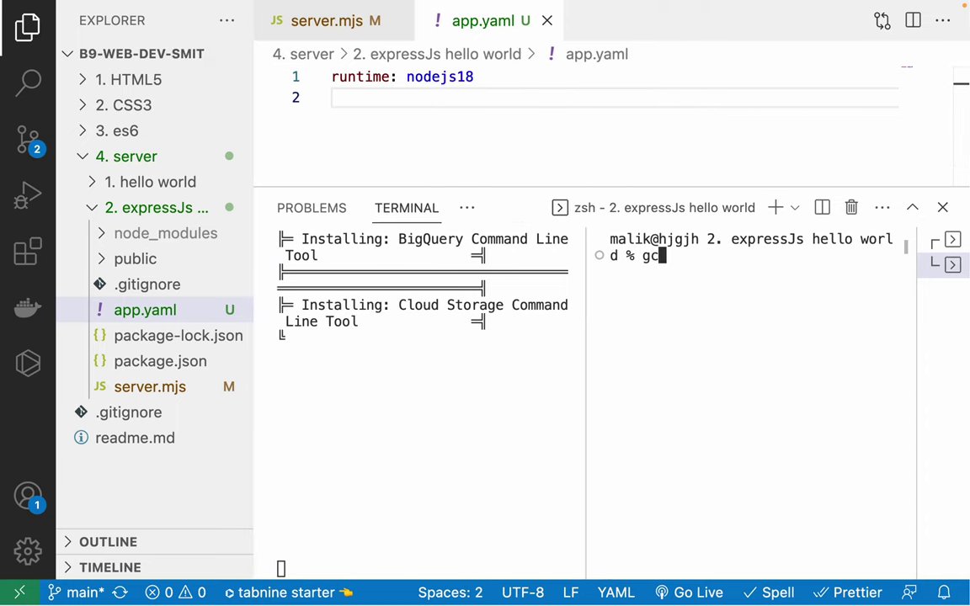
{"action": "type", "text": "loud init"}
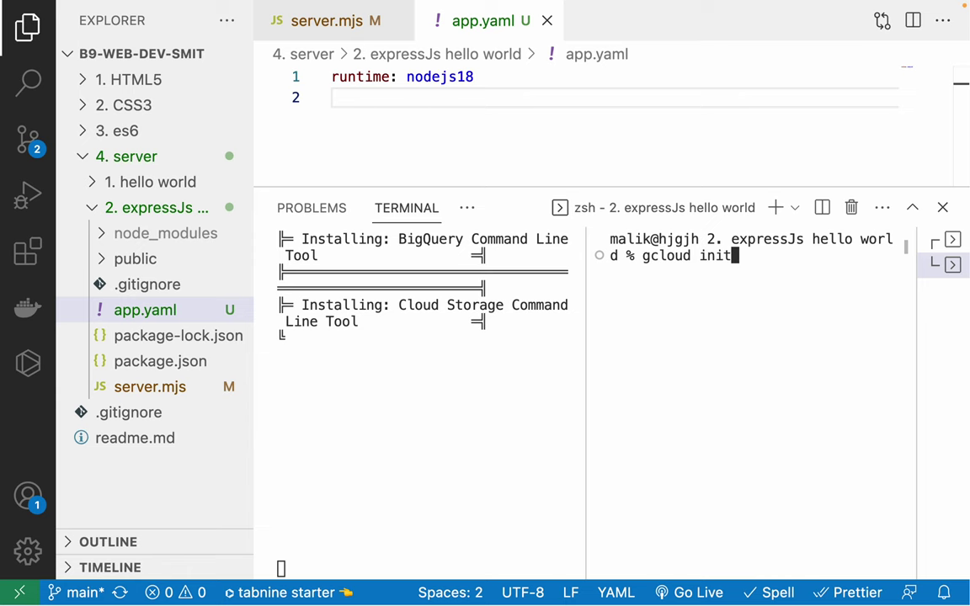
{"action": "key", "text": "Return"}
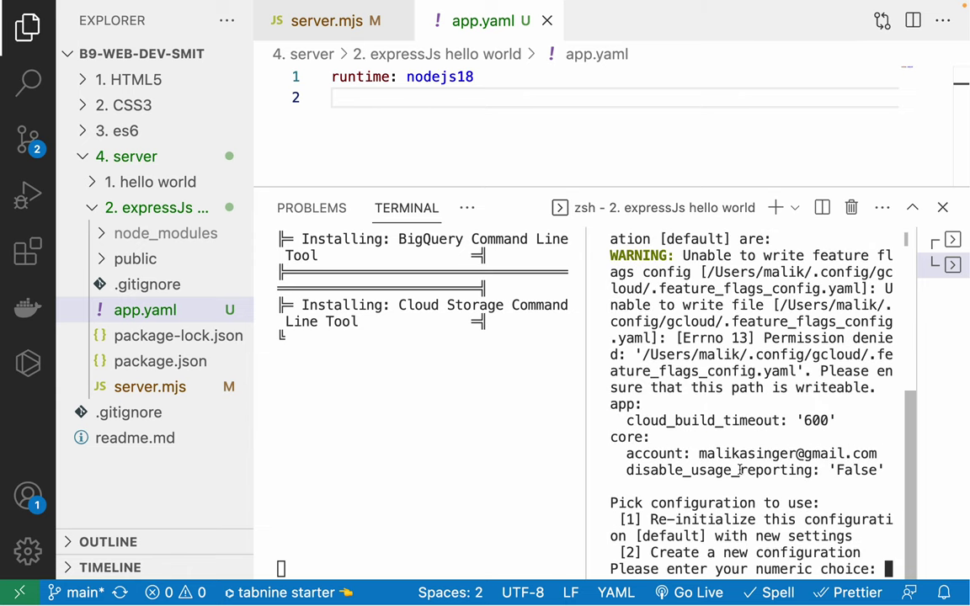
{"action": "scroll", "coordinate": [735, 410], "scroll_direction": "up", "scroll_amount": 2}
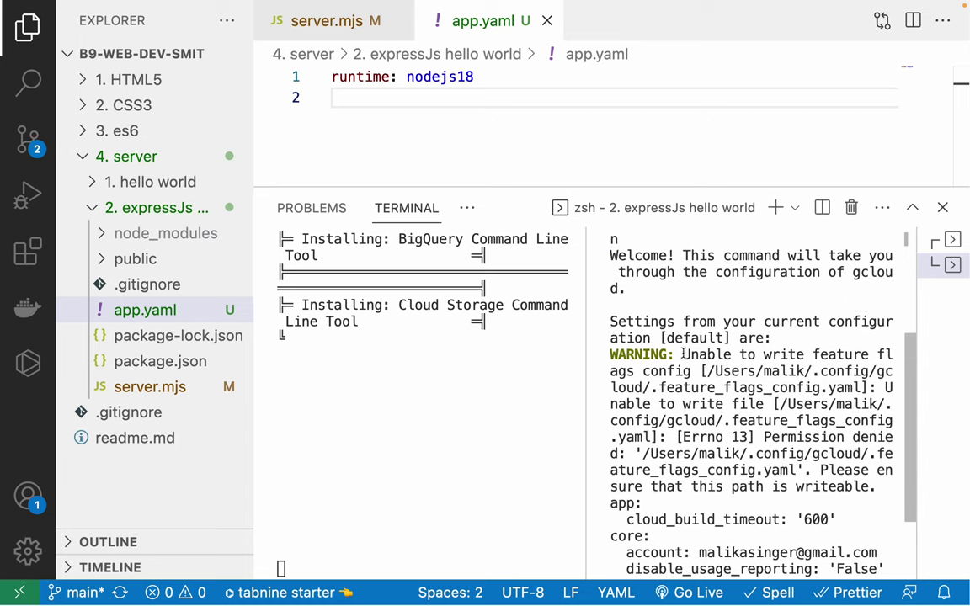
{"action": "scroll", "coordinate": [683, 354], "scroll_direction": "up", "scroll_amount": 5}
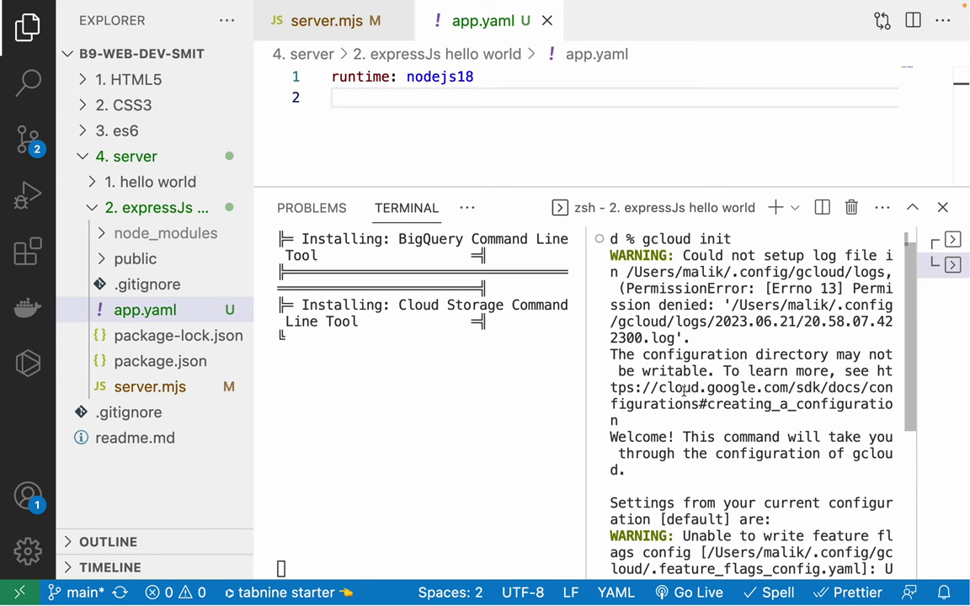
{"action": "scroll", "coordinate": [683, 437], "scroll_direction": "down", "scroll_amount": 10}
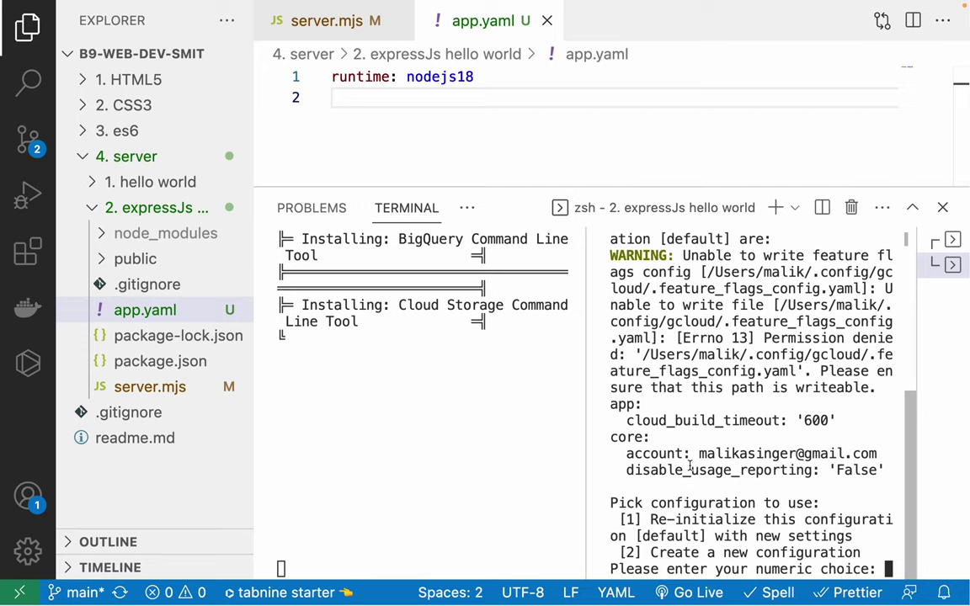
{"action": "key", "text": "ctrl+c"}
{"action": "key", "text": "Return"}
{"action": "key", "text": "Return"}
{"action": "key", "text": "Return"}
{"action": "key", "text": "Return"}
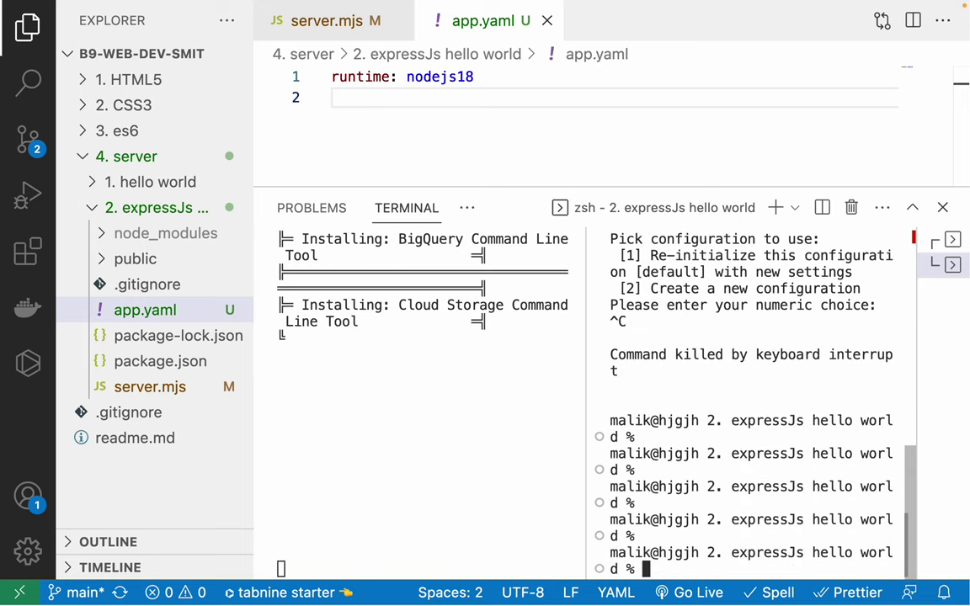
Step: Run sudo gcloud init and enter the administrator password at the prompt
{"action": "type", "text": "gcloud init"}
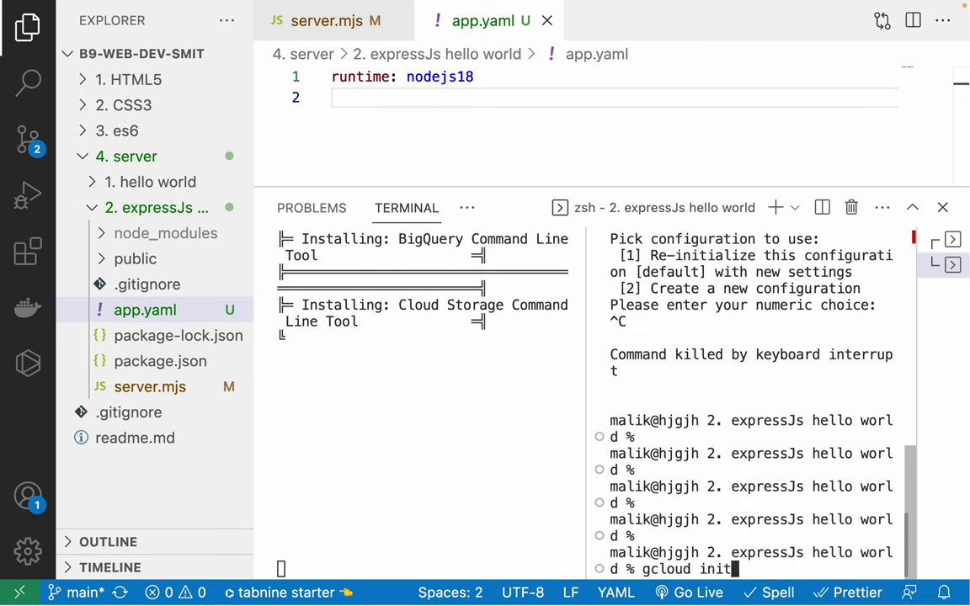
{"action": "key", "text": "ctrl+a"}
{"action": "type", "text": "sudo"}
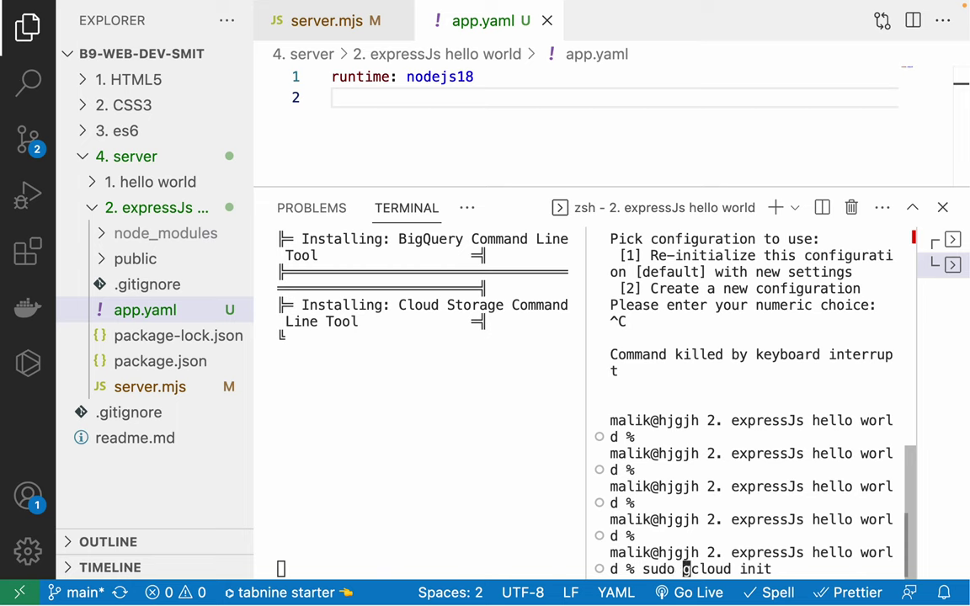
{"action": "key", "text": "Return"}
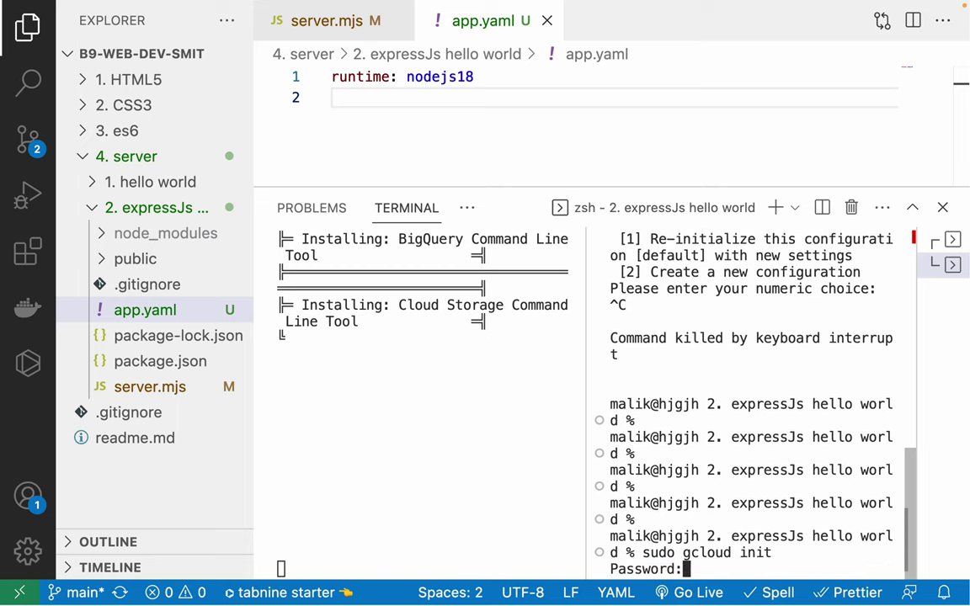
{"action": "key", "text": "Return"}
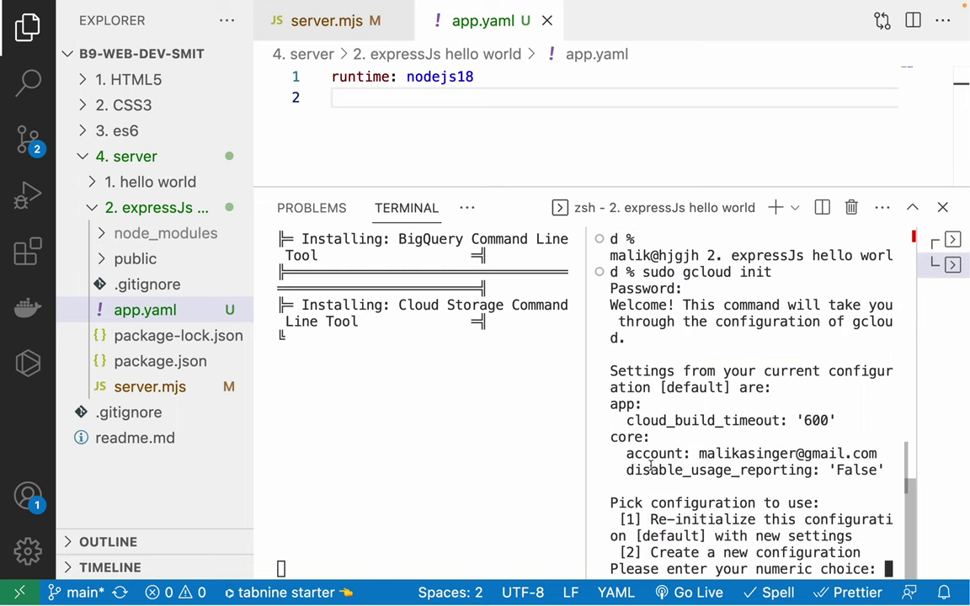
Step: Widen the gcloud init terminal pane and review the welcome text and the current default configuration's app and core settings
{"action": "left_click_drag", "start_coordinate": [586, 341], "coordinate": [414, 358]}
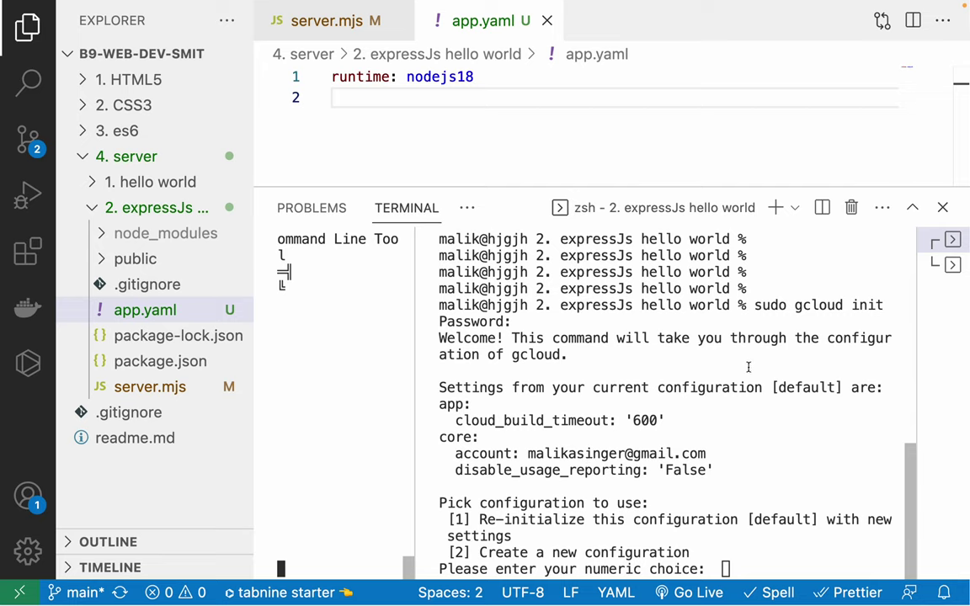
{"action": "left_click_drag", "start_coordinate": [513, 340], "coordinate": [825, 338]}
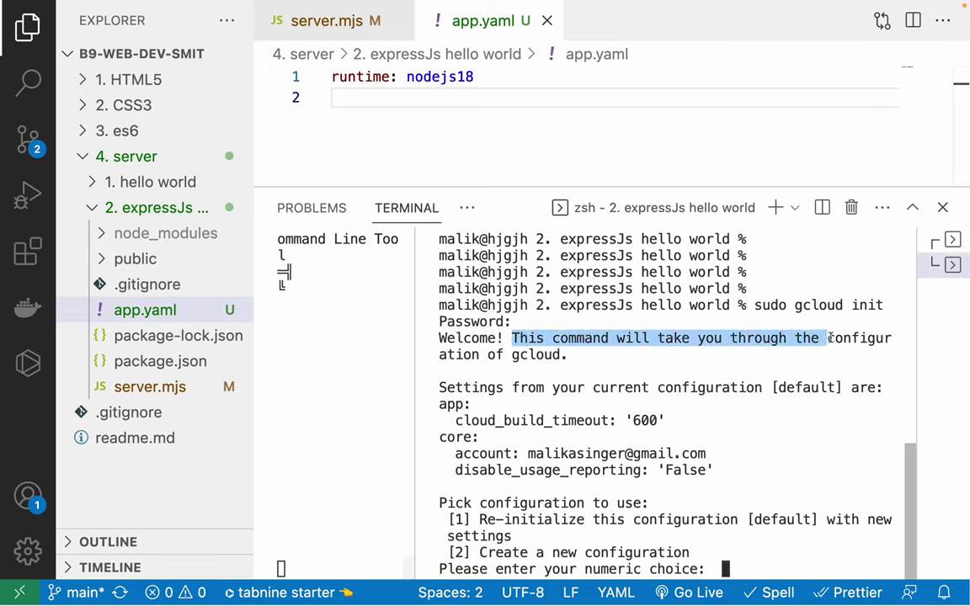
{"action": "triple_click", "coordinate": [846, 336]}
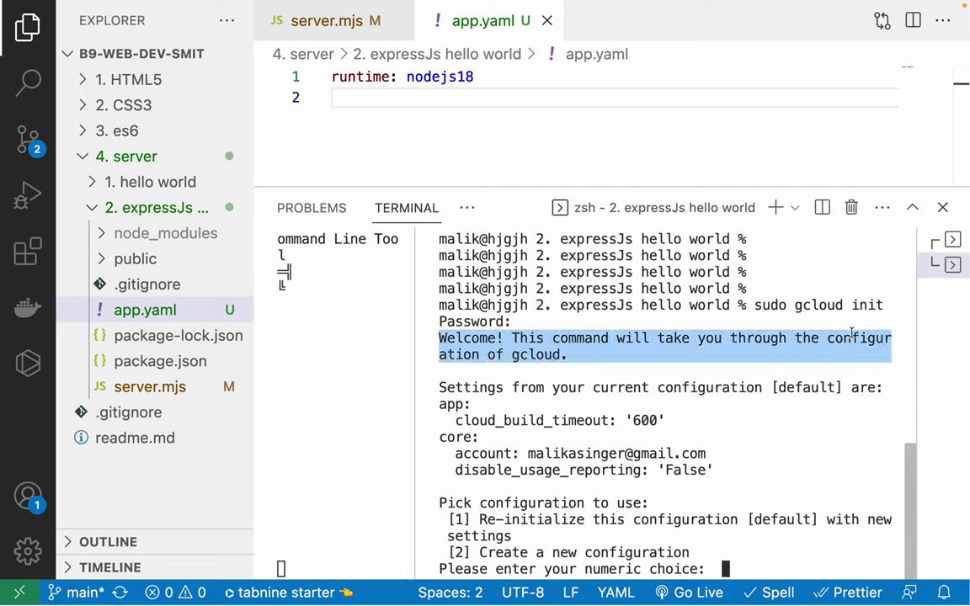
{"action": "triple_click", "coordinate": [536, 355]}
{"action": "double_click", "coordinate": [488, 389]}
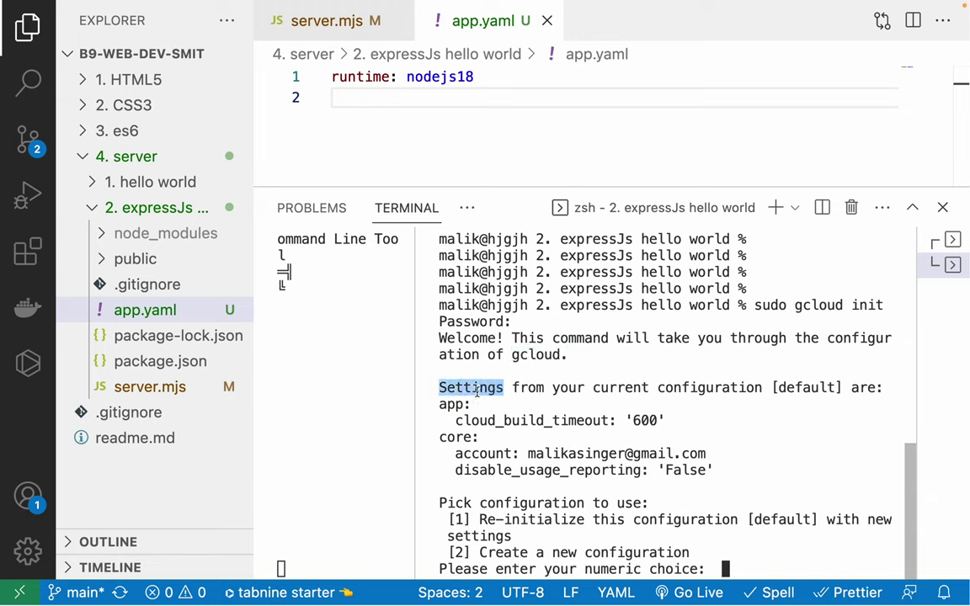
{"action": "double_click", "coordinate": [711, 388]}
{"action": "double_click", "coordinate": [808, 388]}
{"action": "triple_click", "coordinate": [808, 387]}
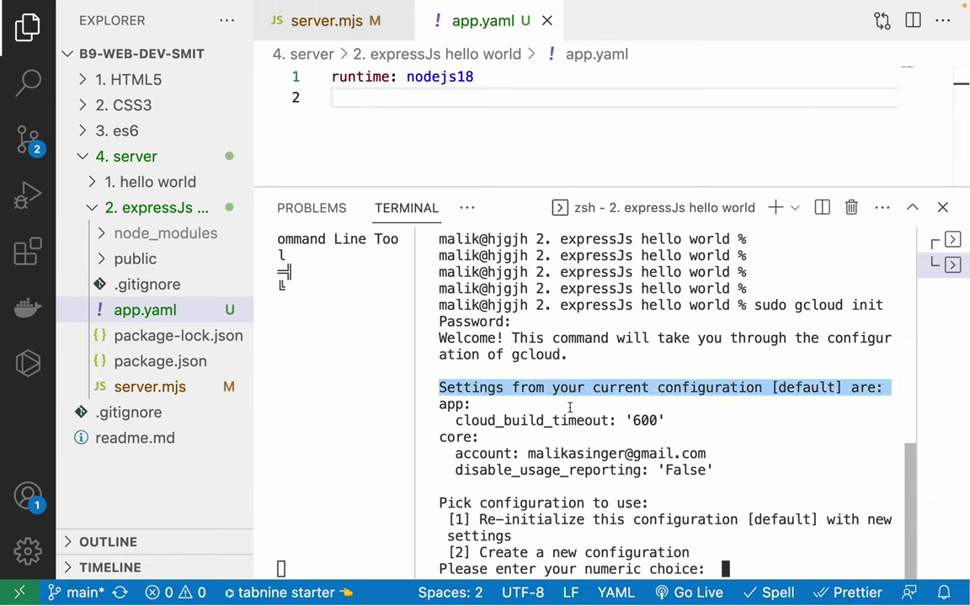
{"action": "triple_click", "coordinate": [640, 420]}
{"action": "left_click", "coordinate": [678, 422]}
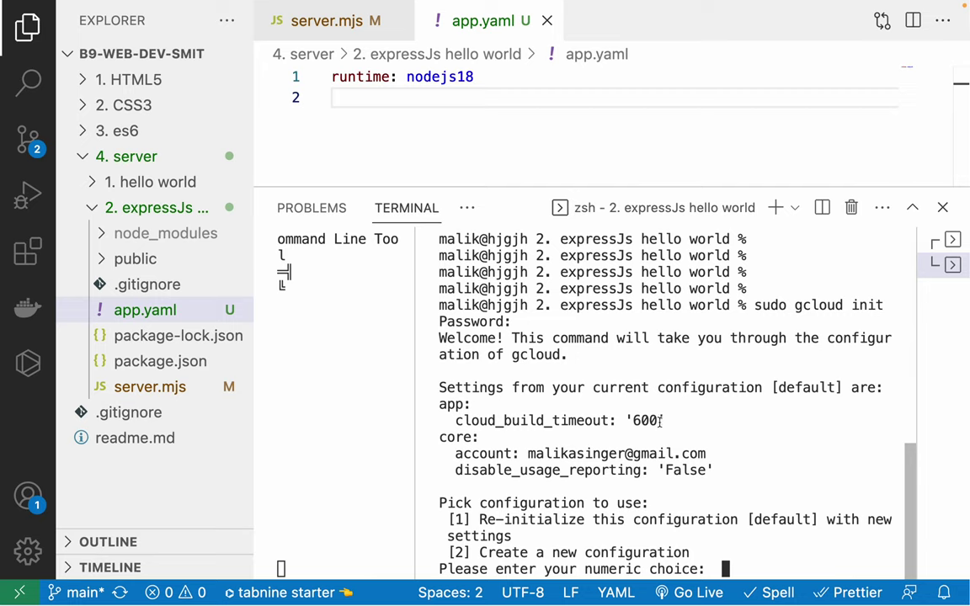
{"action": "double_click", "coordinate": [646, 420]}
{"action": "left_click", "coordinate": [485, 453]}
{"action": "double_click", "coordinate": [615, 453]}
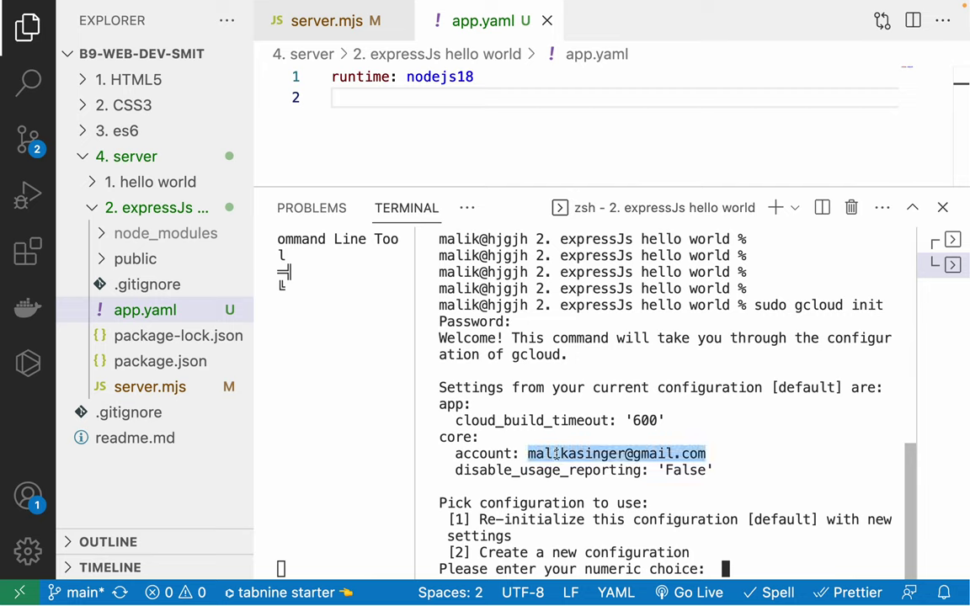
{"action": "double_click", "coordinate": [505, 470]}
{"action": "left_click", "coordinate": [489, 470]}
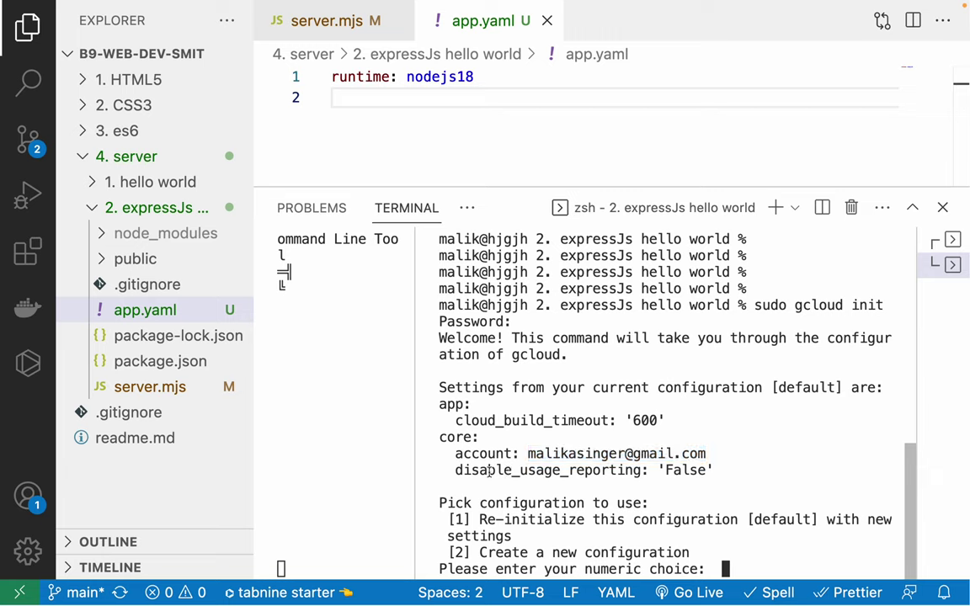
Step: Compare the two configuration choices and answer 1 to re-initialize the default configuration with new settings
{"action": "left_click_drag", "start_coordinate": [473, 510], "coordinate": [547, 505]}
{"action": "left_click", "coordinate": [655, 504]}
{"action": "left_click_drag", "start_coordinate": [480, 519], "coordinate": [691, 519]}
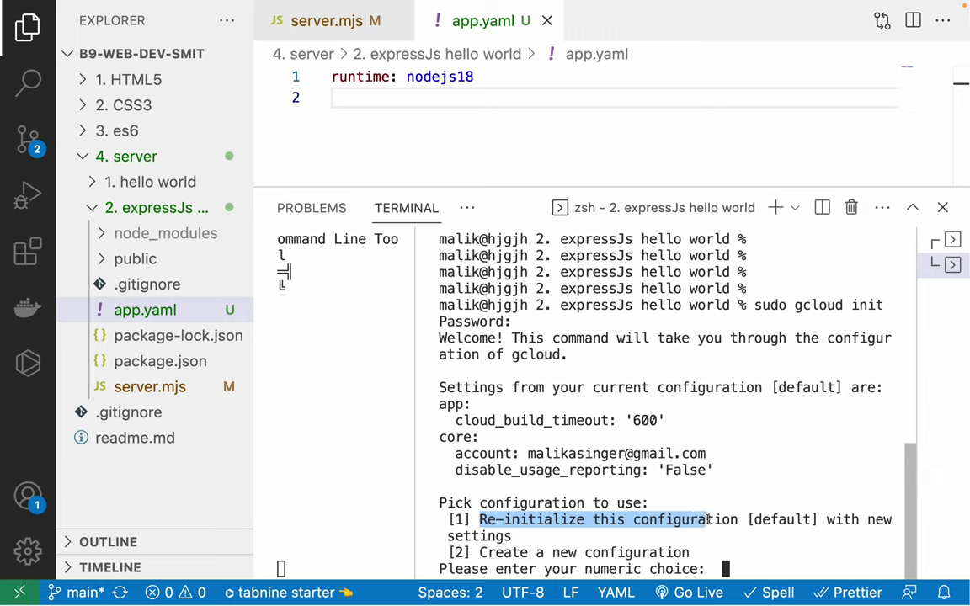
{"action": "left_click", "coordinate": [691, 519]}
{"action": "double_click", "coordinate": [685, 520]}
{"action": "triple_click", "coordinate": [806, 519]}
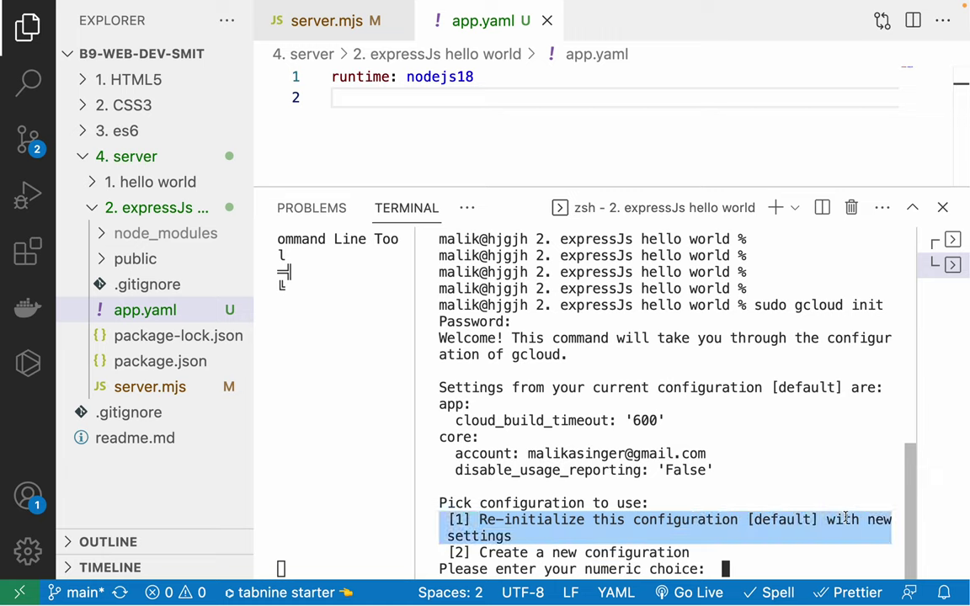
{"action": "left_click", "coordinate": [758, 539]}
{"action": "left_click_drag", "start_coordinate": [480, 552], "coordinate": [691, 552]}
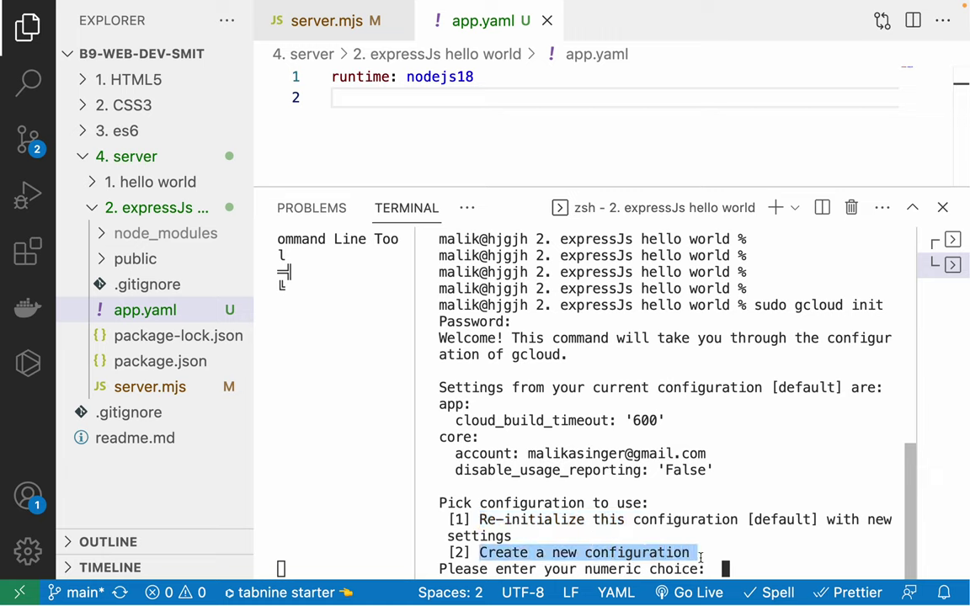
{"action": "left_click", "coordinate": [731, 557]}
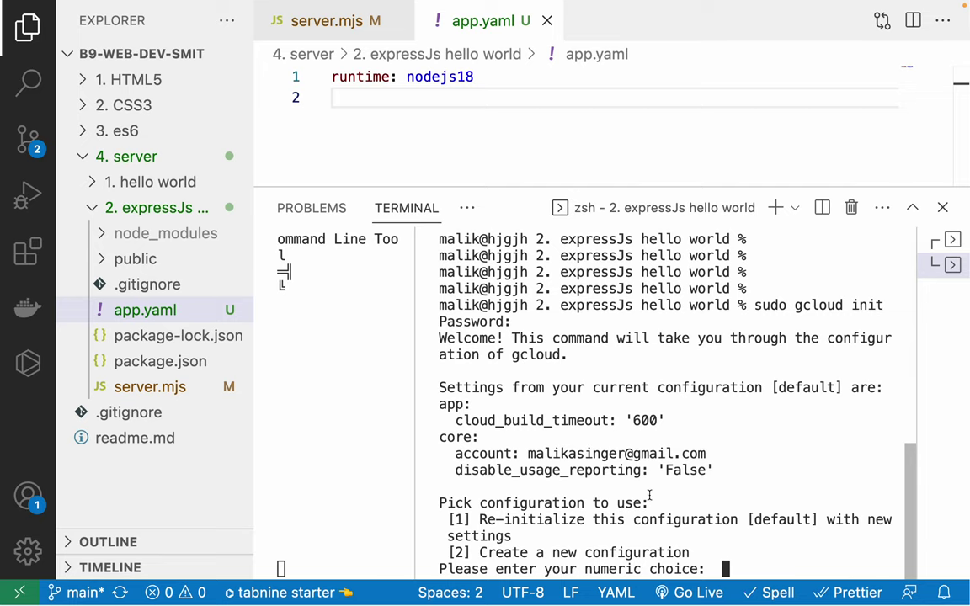
{"action": "type", "text": "1"}
{"action": "key", "text": "Return"}
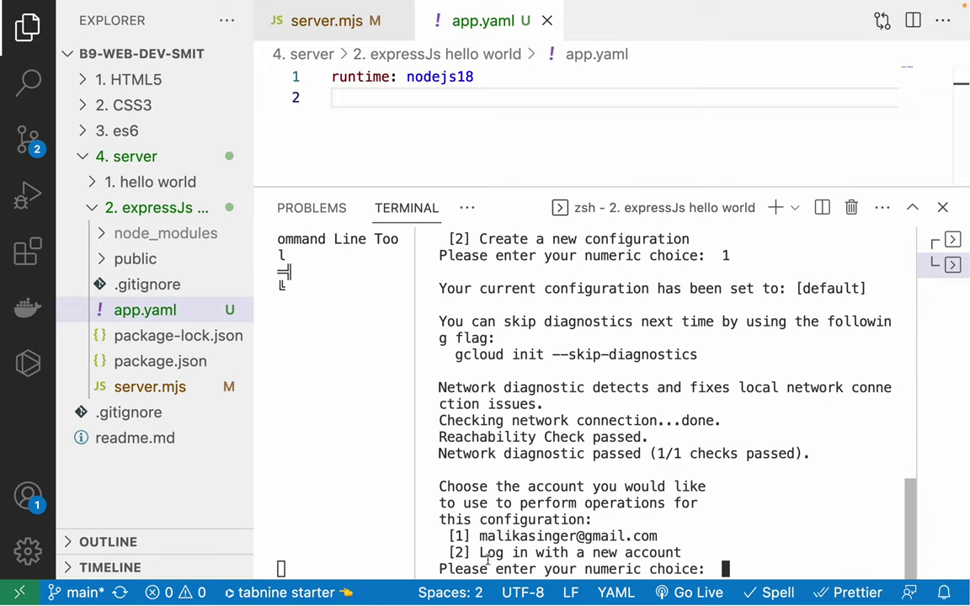
Step: Check the option to log in with a new account, but answer 1 to use the existing Google account
{"action": "left_click_drag", "start_coordinate": [452, 553], "coordinate": [713, 552]}
{"action": "left_click", "coordinate": [709, 552]}
{"action": "type", "text": "1"}
{"action": "key", "text": "Return"}
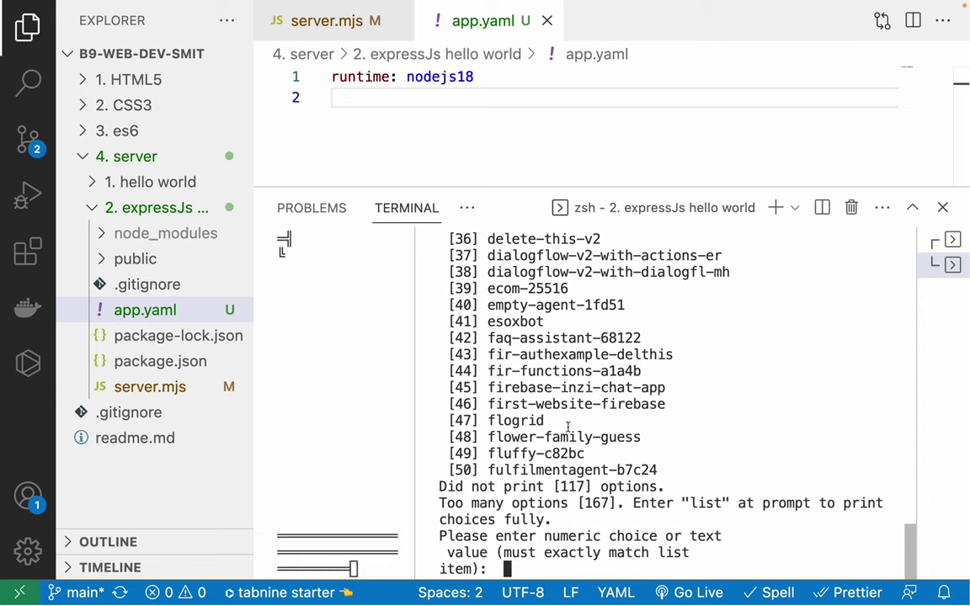
Step: Look through the numbered list of cloud projects from its start down to the project selection prompt
{"action": "scroll", "coordinate": [524, 373], "scroll_direction": "up", "scroll_amount": 8}
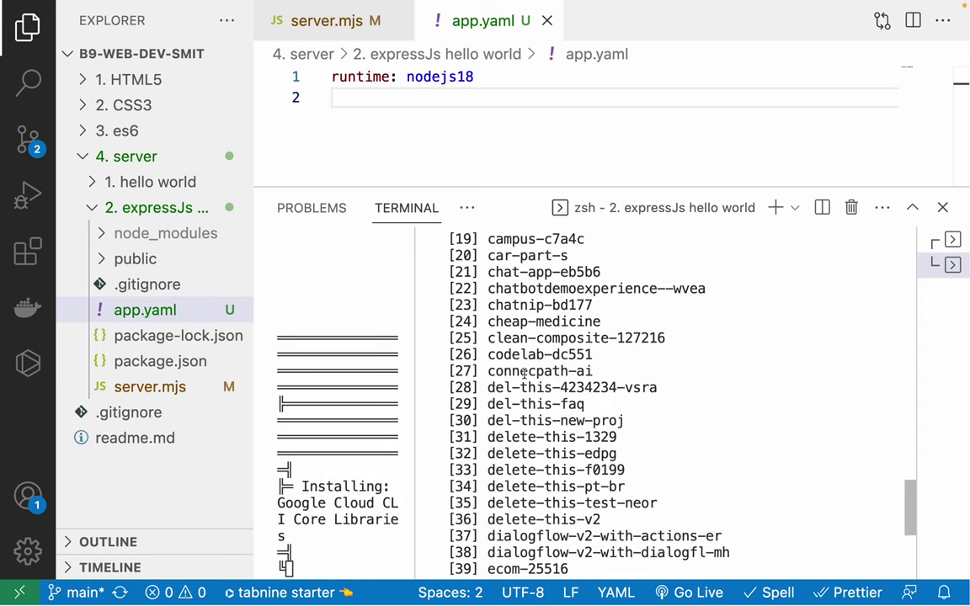
{"action": "scroll", "coordinate": [524, 373], "scroll_direction": "up", "scroll_amount": 6}
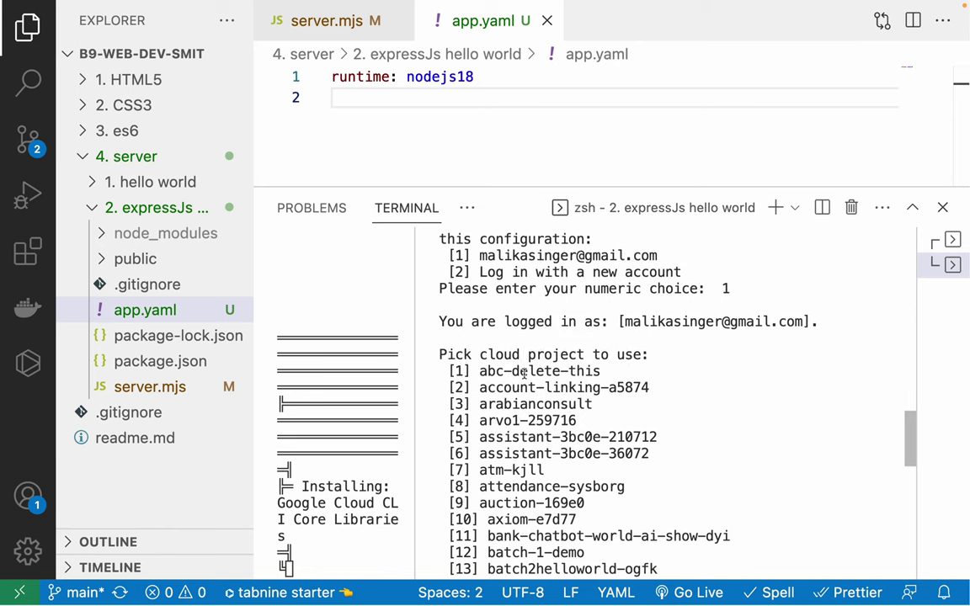
{"action": "scroll", "coordinate": [524, 373], "scroll_direction": "down", "scroll_amount": 4}
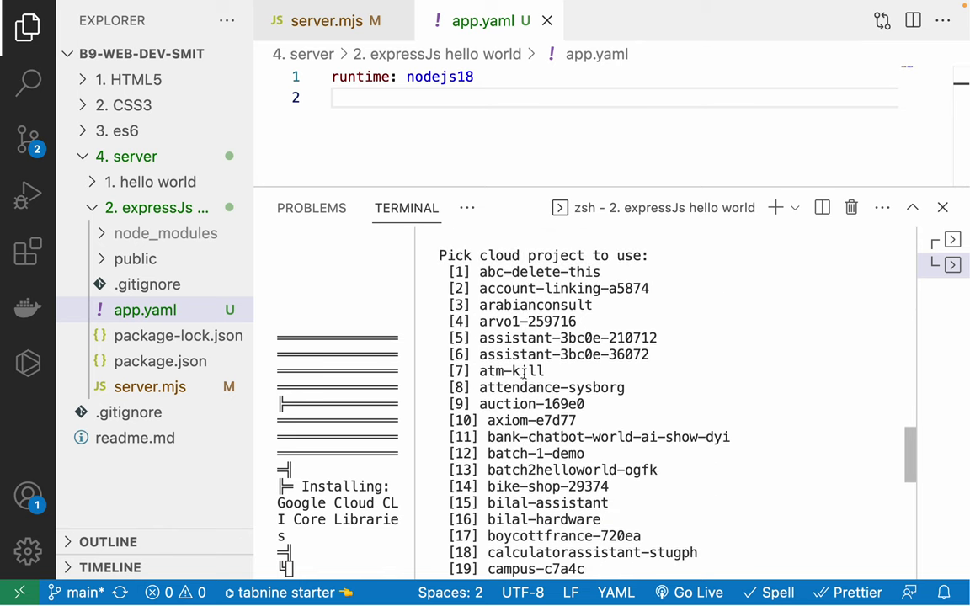
{"action": "scroll", "coordinate": [524, 373], "scroll_direction": "down", "scroll_amount": 1}
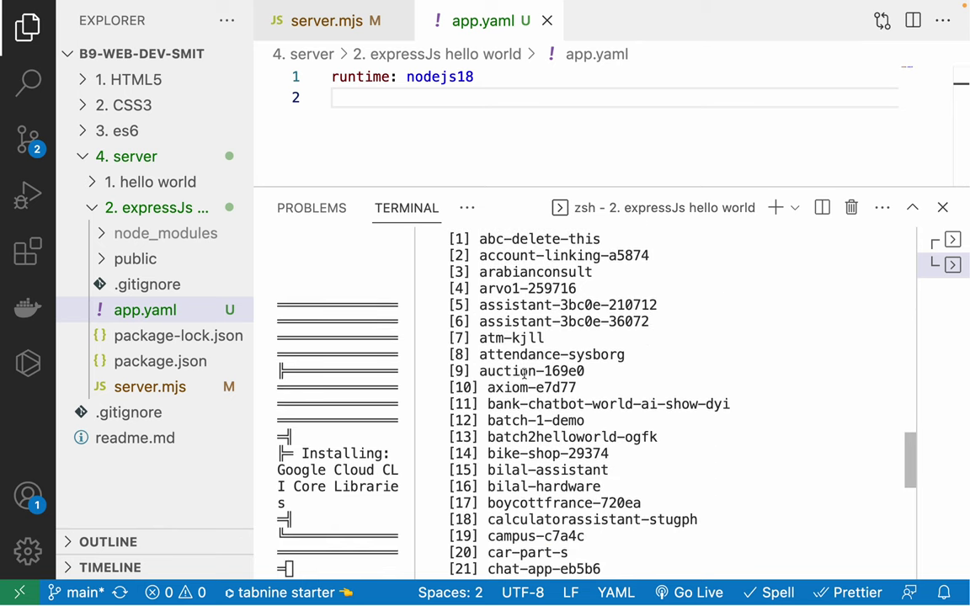
{"action": "scroll", "coordinate": [523, 373], "scroll_direction": "down", "scroll_amount": 2}
{"action": "scroll", "coordinate": [524, 371], "scroll_direction": "down", "scroll_amount": 3}
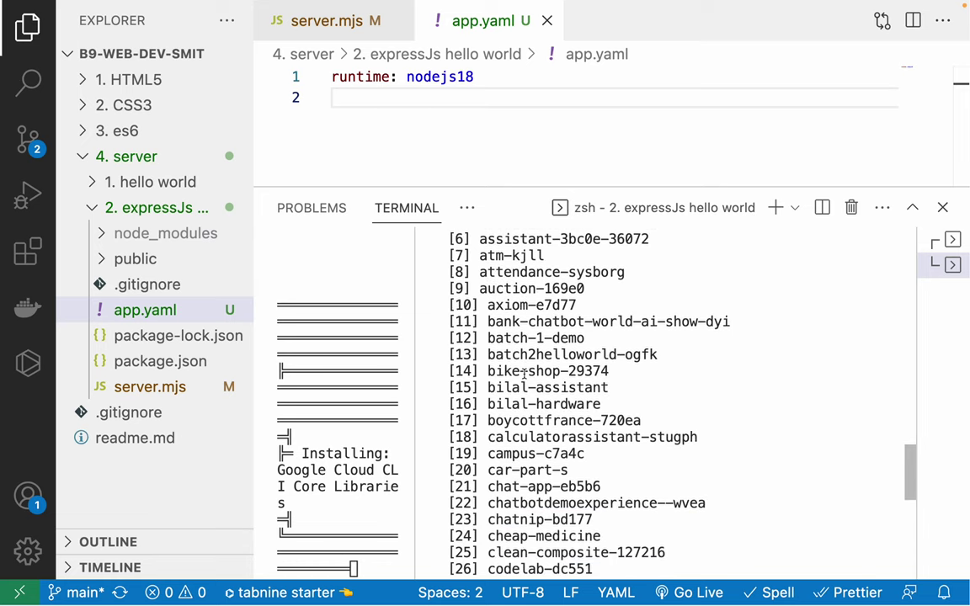
{"action": "scroll", "coordinate": [523, 371], "scroll_direction": "down", "scroll_amount": 9}
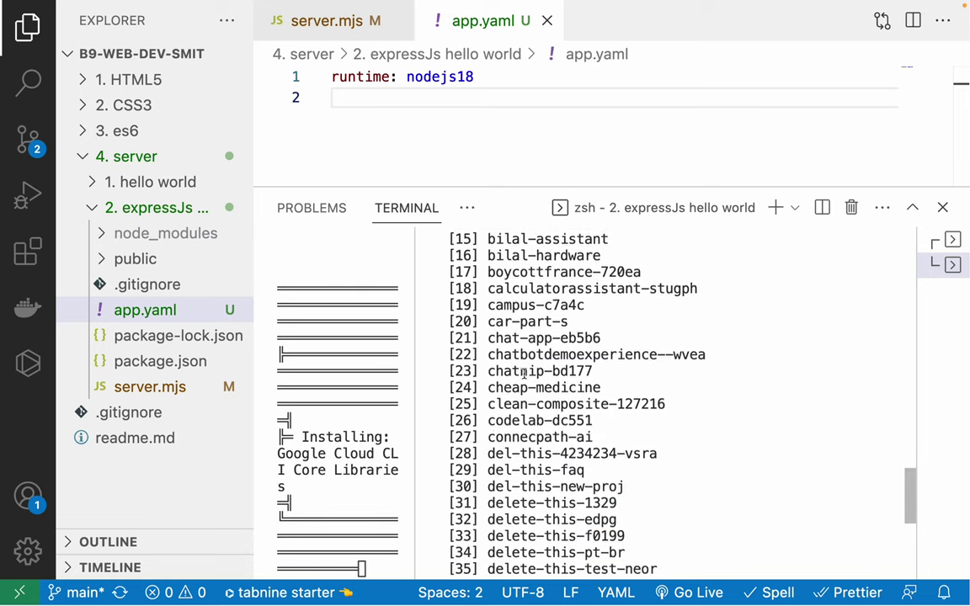
{"action": "scroll", "coordinate": [524, 372], "scroll_direction": "down", "scroll_amount": 4}
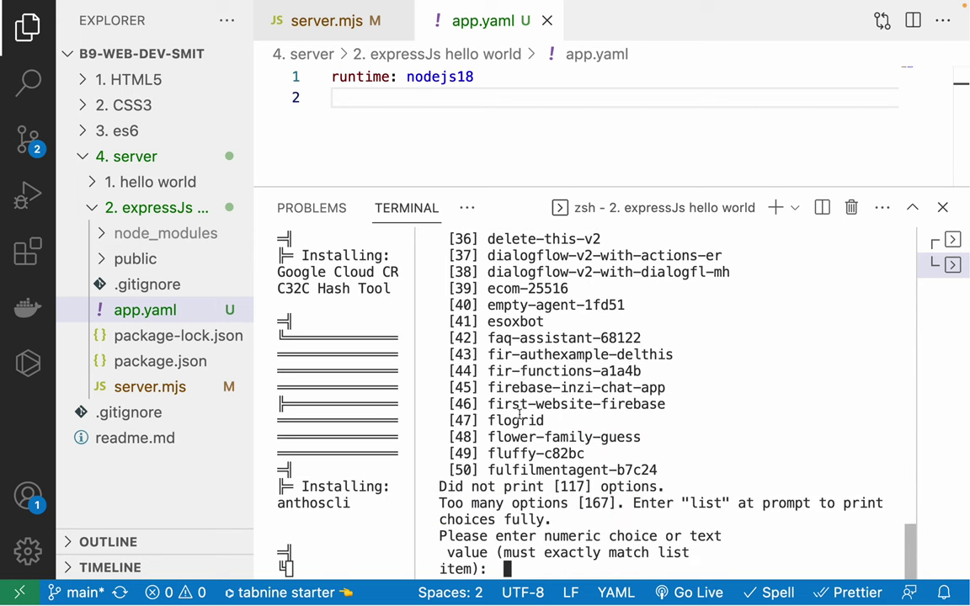
Step: Check which project is selected in the Google Cloud console's App Engine page, and return to the project prompt in the VS Code terminal
{"action": "scroll", "coordinate": [520, 412], "scroll_direction": "up", "scroll_amount": 5}
{"action": "key", "text": "ctrl+Right"}
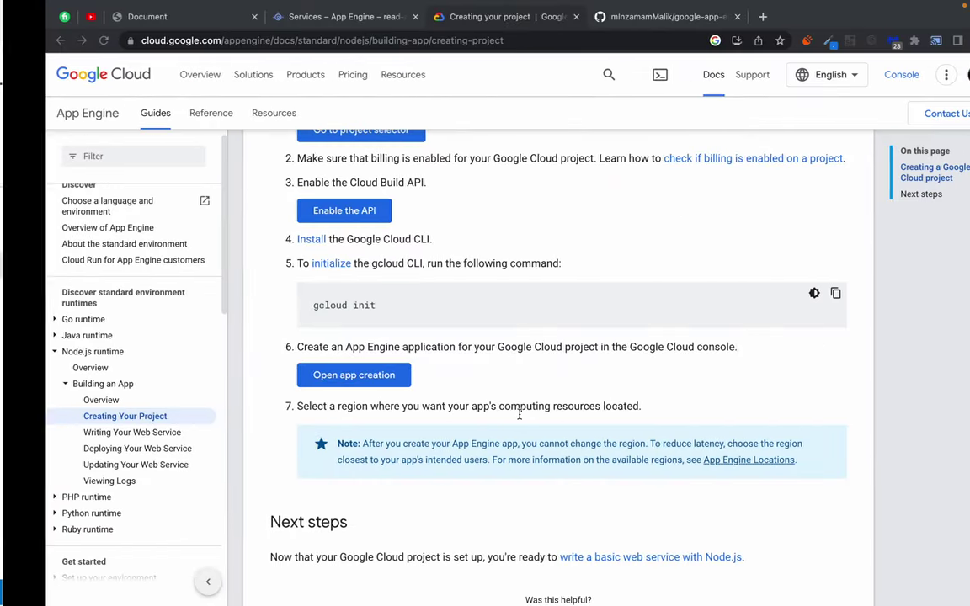
{"action": "left_click", "coordinate": [265, 26]}
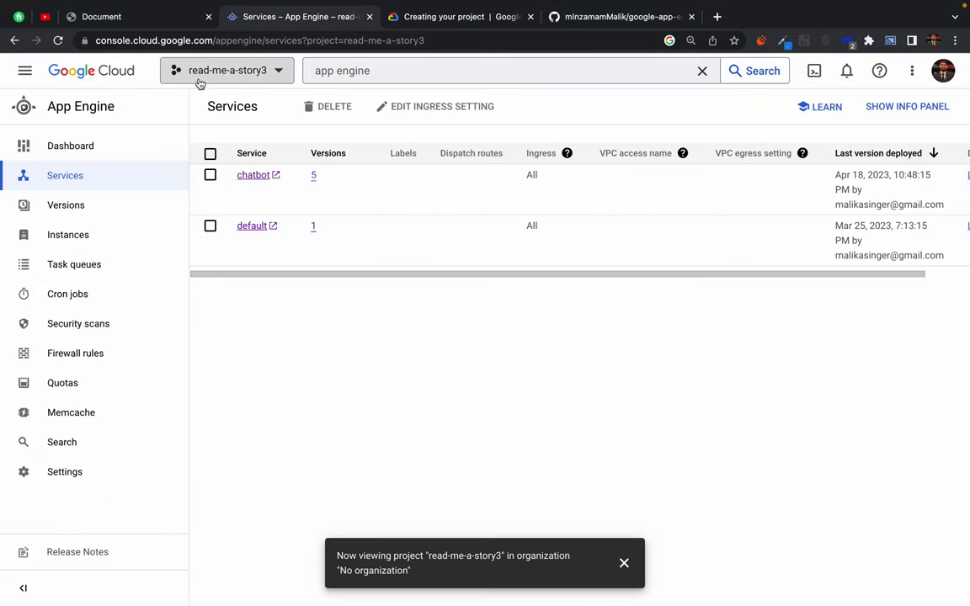
{"action": "key", "text": "ctrl+Left"}
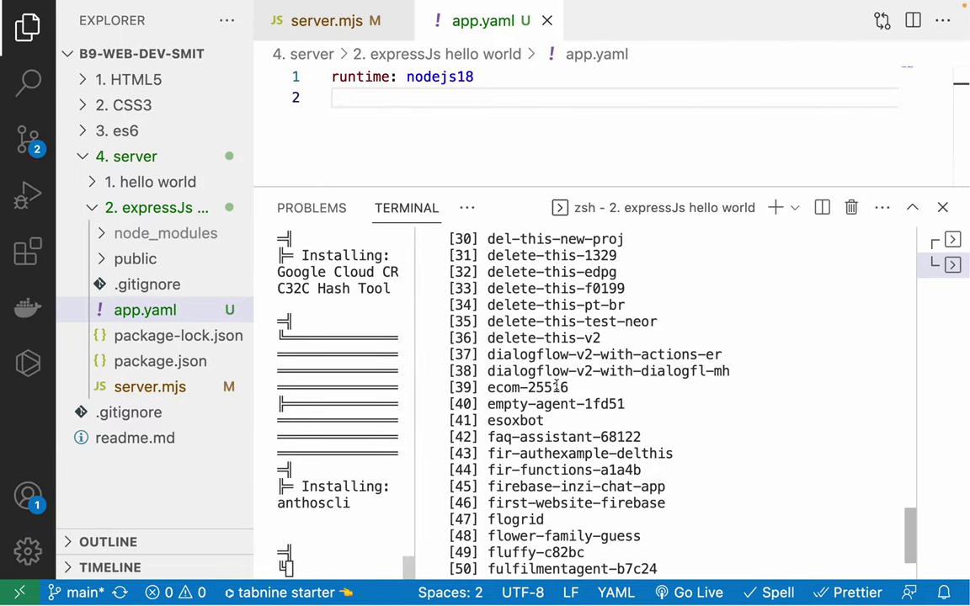
{"action": "scroll", "coordinate": [556, 386], "scroll_direction": "down", "scroll_amount": 1}
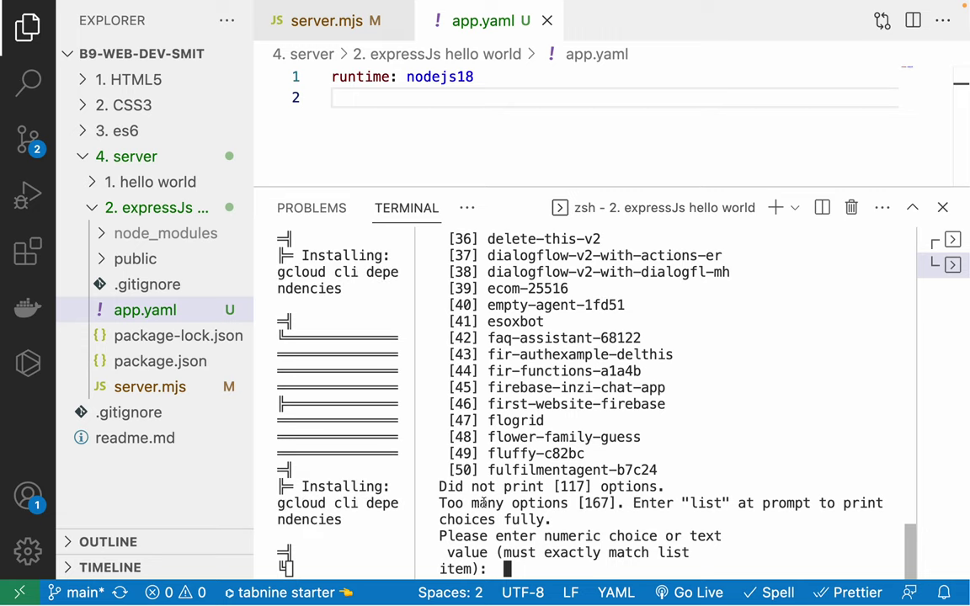
Step: Read the project prompt's instructions on printing all choices and answering with a number or an exactly matching text value
{"action": "left_click_drag", "start_coordinate": [447, 505], "coordinate": [648, 503]}
{"action": "left_click", "coordinate": [653, 503]}
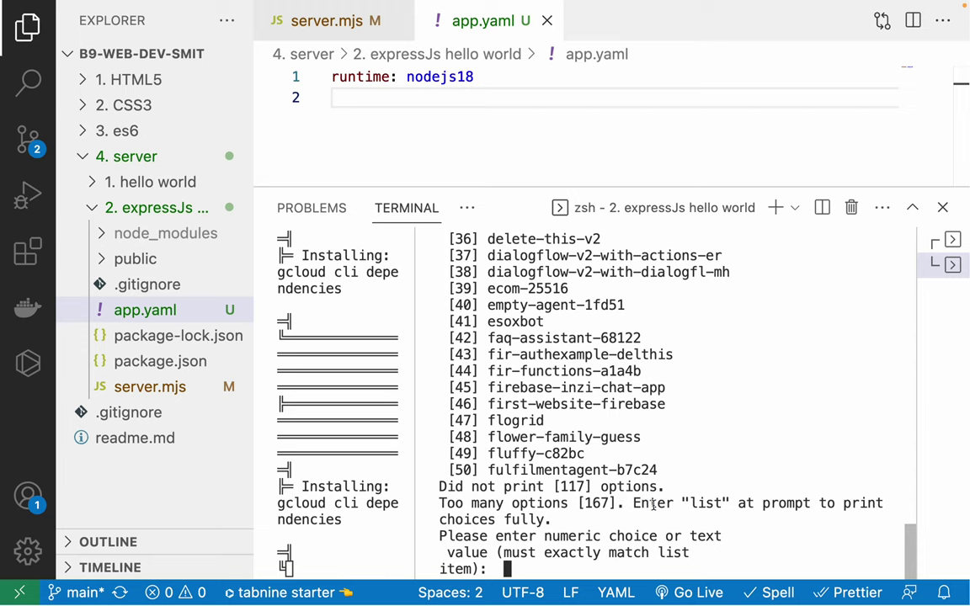
{"action": "triple_click", "coordinate": [708, 504]}
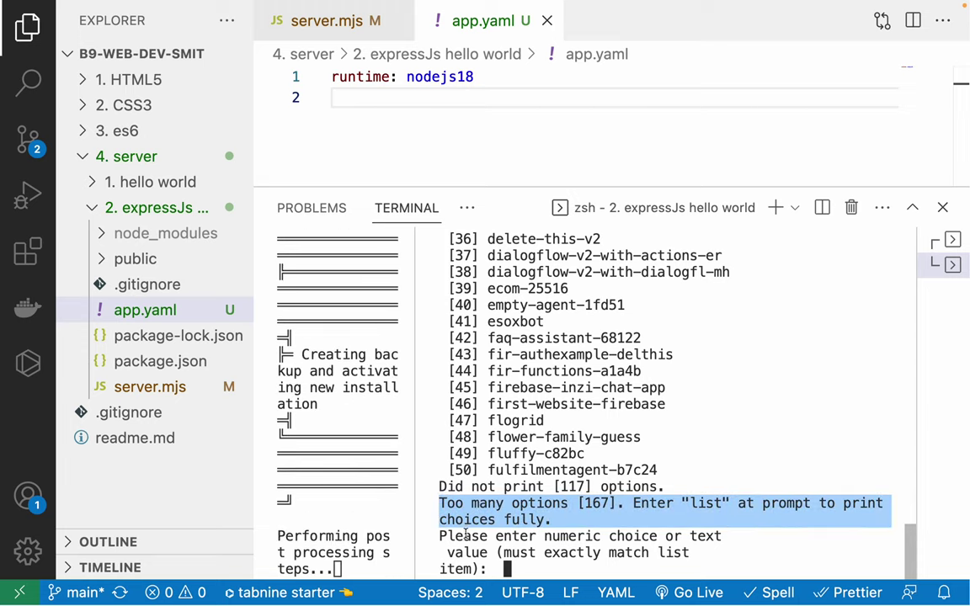
{"action": "left_click_drag", "start_coordinate": [466, 535], "coordinate": [729, 535]}
{"action": "left_click", "coordinate": [729, 535]}
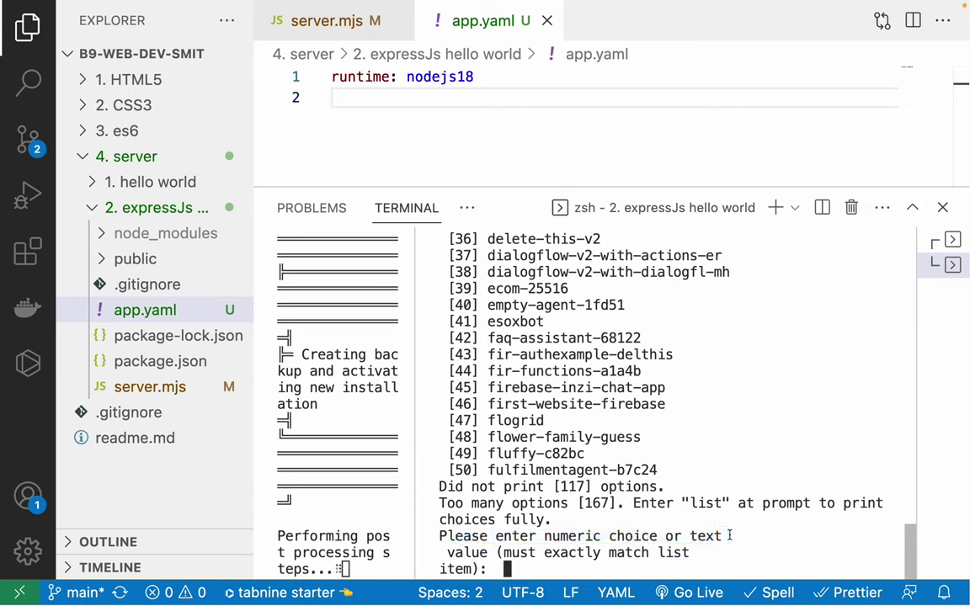
{"action": "left_click_drag", "start_coordinate": [508, 556], "coordinate": [723, 552]}
{"action": "left_click", "coordinate": [724, 552]}
Step: Look back over the shortened project list and answer the prompt with list to print all cloud projects
{"action": "scroll", "coordinate": [577, 500], "scroll_direction": "up", "scroll_amount": 12}
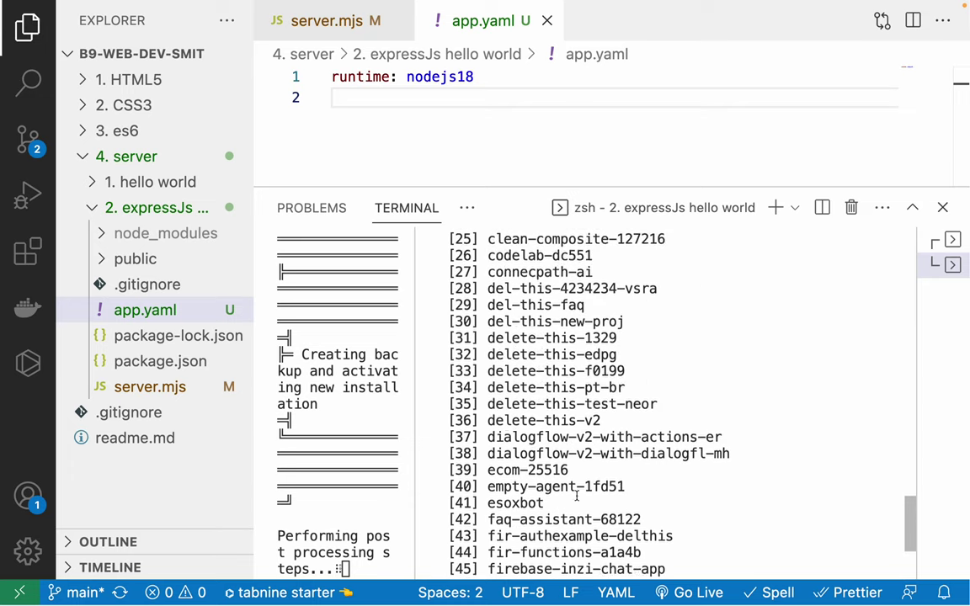
{"action": "scroll", "coordinate": [577, 500], "scroll_direction": "up", "scroll_amount": 3}
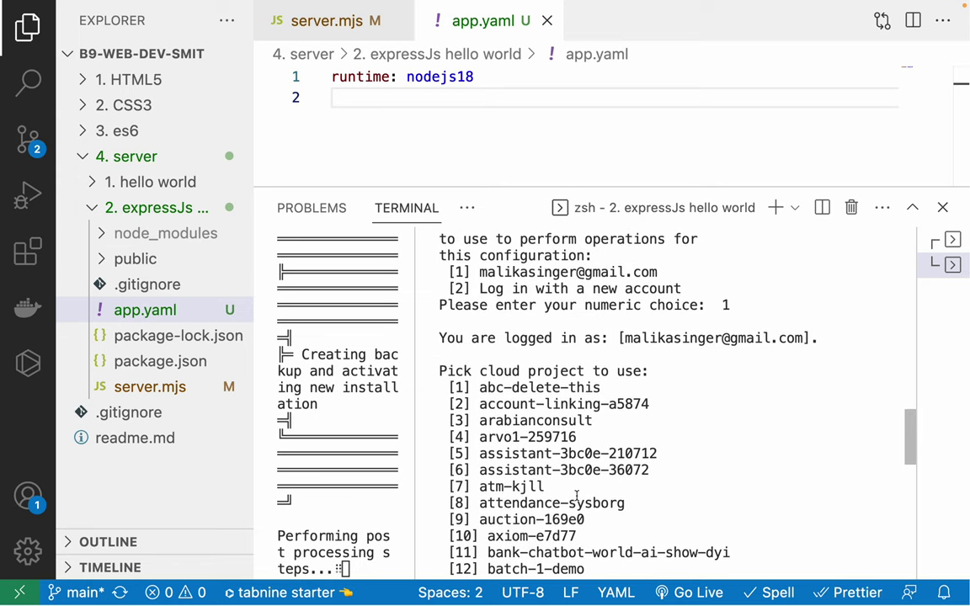
{"action": "scroll", "coordinate": [578, 500], "scroll_direction": "down", "scroll_amount": 15}
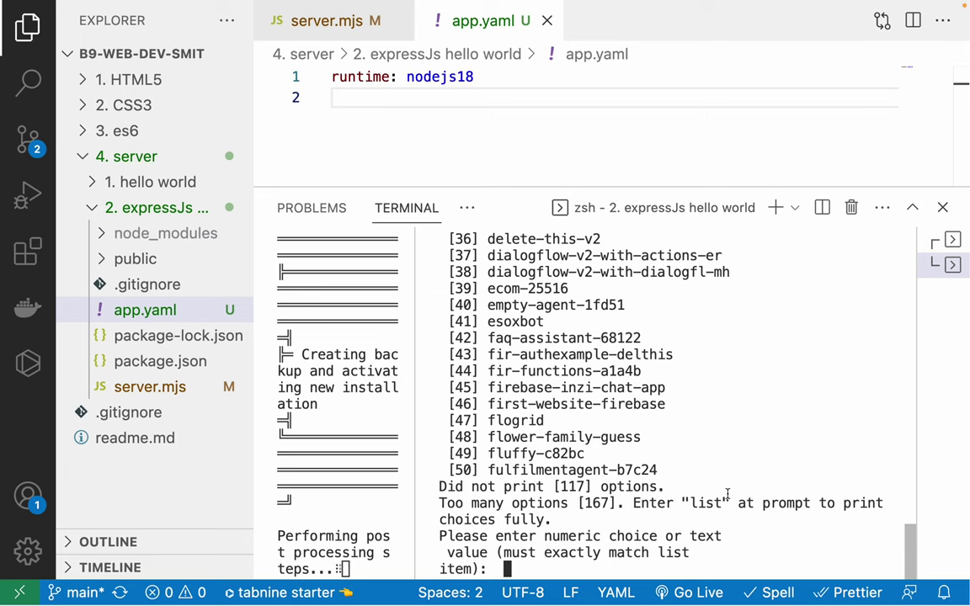
{"action": "type", "text": "list"}
{"action": "key", "text": "Return"}
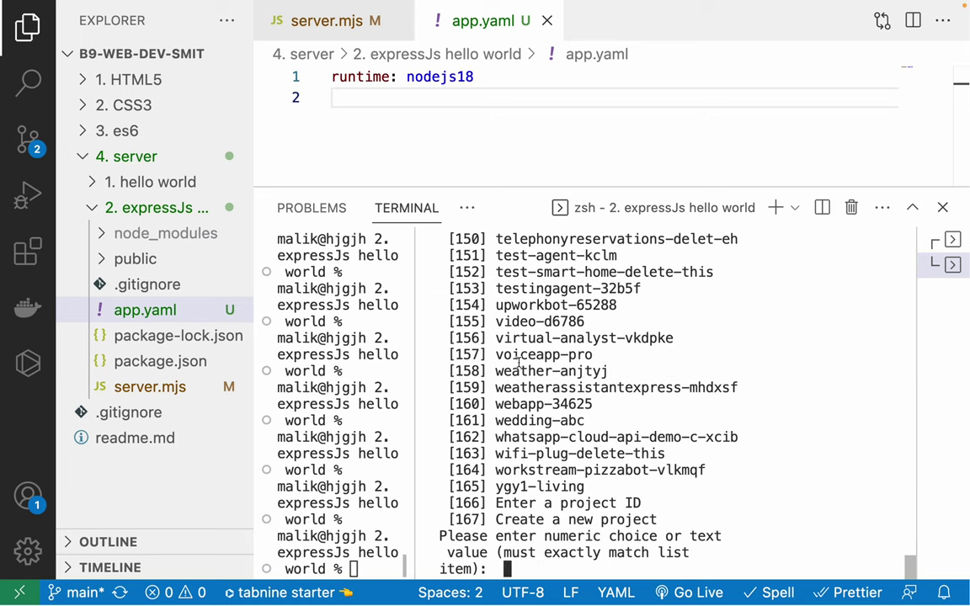
Step: Find read-me-a-story3 in the full project list, copy its name and submit it as the cloud project to use
{"action": "scroll", "coordinate": [519, 362], "scroll_direction": "up", "scroll_amount": 6}
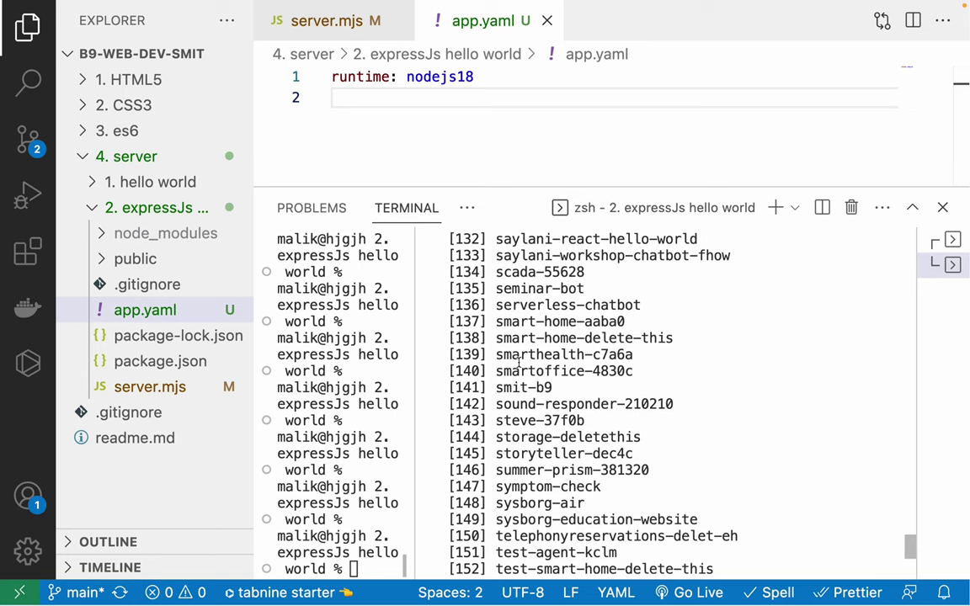
{"action": "scroll", "coordinate": [518, 362], "scroll_direction": "up", "scroll_amount": 3}
{"action": "scroll", "coordinate": [499, 337], "scroll_direction": "up", "scroll_amount": 2}
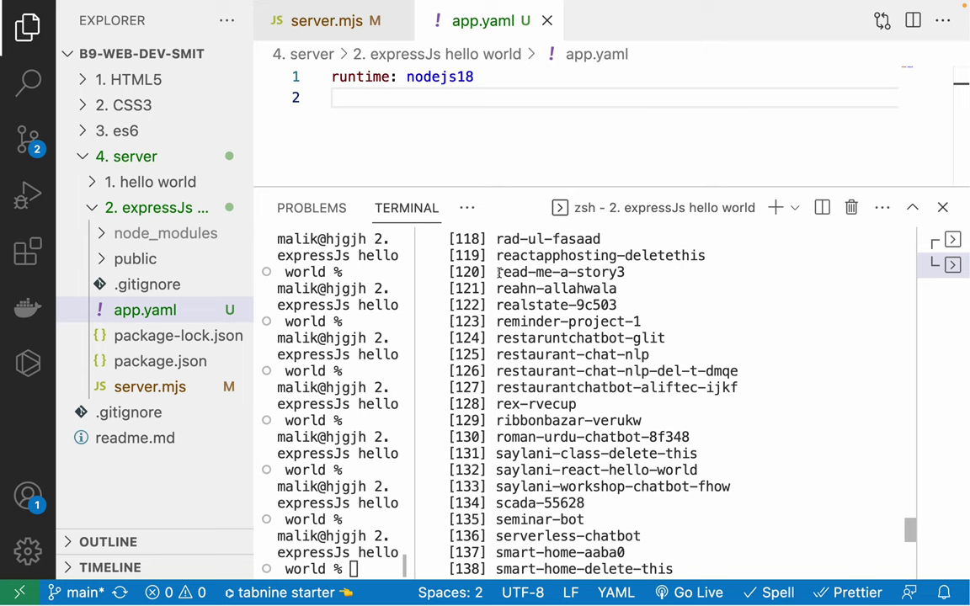
{"action": "left_click_drag", "start_coordinate": [497, 272], "coordinate": [630, 273]}
{"action": "key", "text": "super+c"}
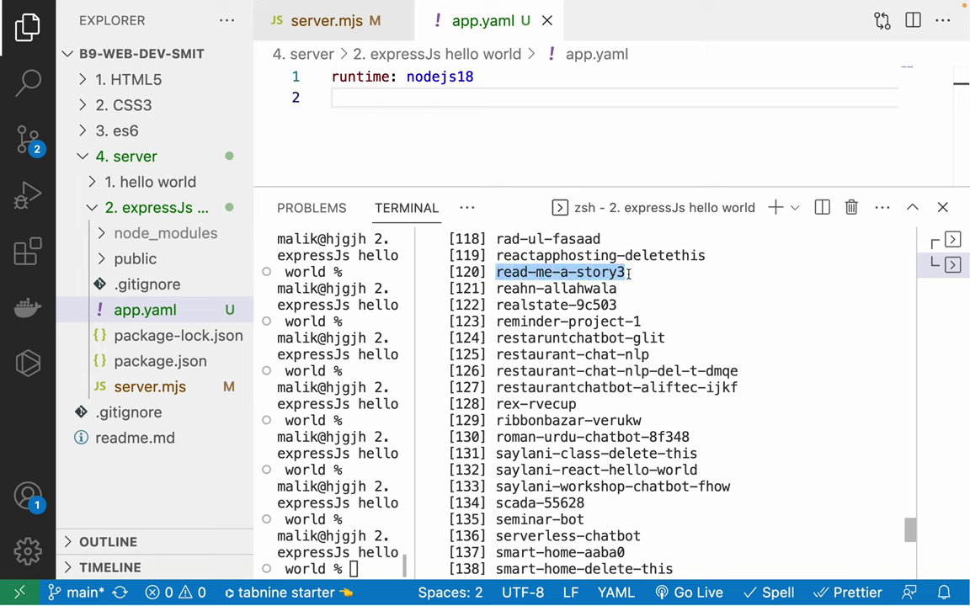
{"action": "scroll", "coordinate": [553, 405], "scroll_direction": "down", "scroll_amount": 10}
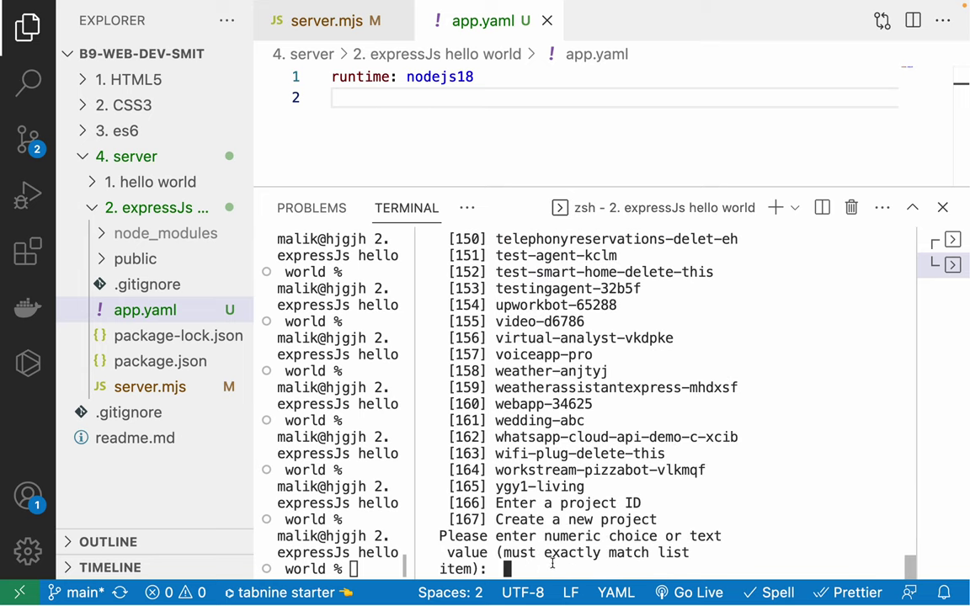
{"action": "key", "text": "super+v"}
{"action": "key", "text": "Return"}
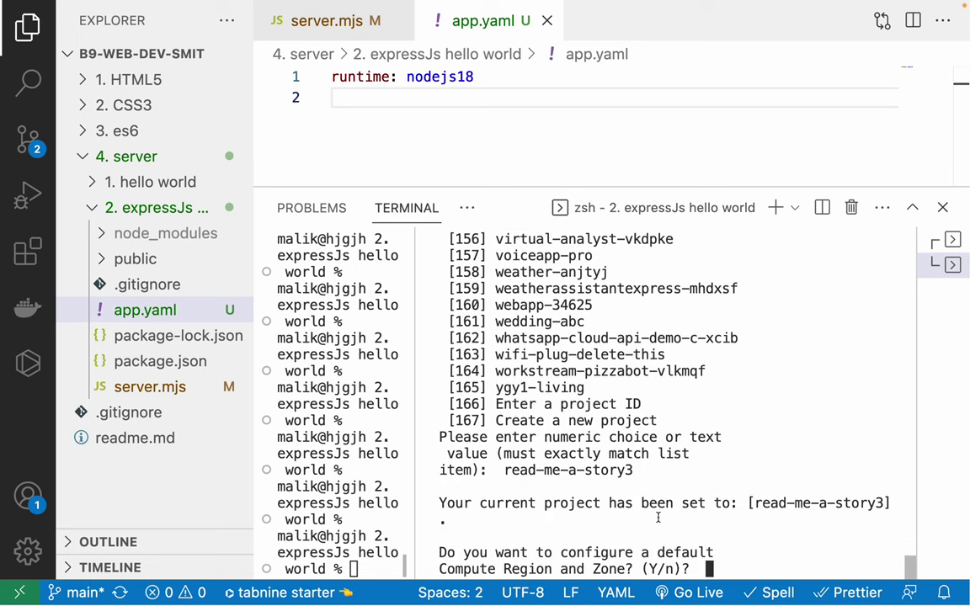
Step: Check the project that was set and accept configuring a default Compute Region and Zone
{"action": "left_click_drag", "start_coordinate": [680, 505], "coordinate": [747, 504]}
{"action": "double_click", "coordinate": [822, 505]}
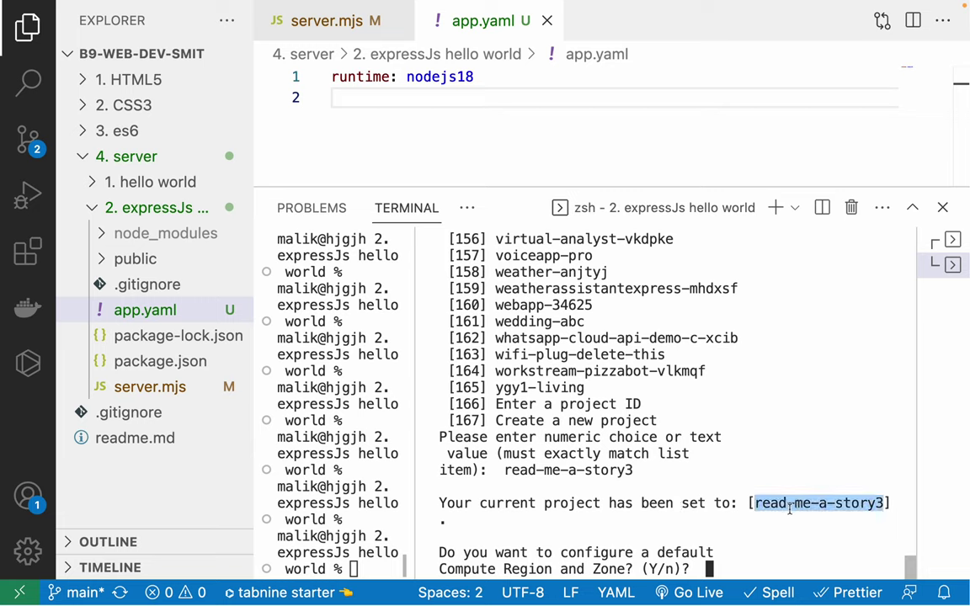
{"action": "left_click", "coordinate": [513, 536]}
{"action": "left_click_drag", "start_coordinate": [447, 553], "coordinate": [684, 551]}
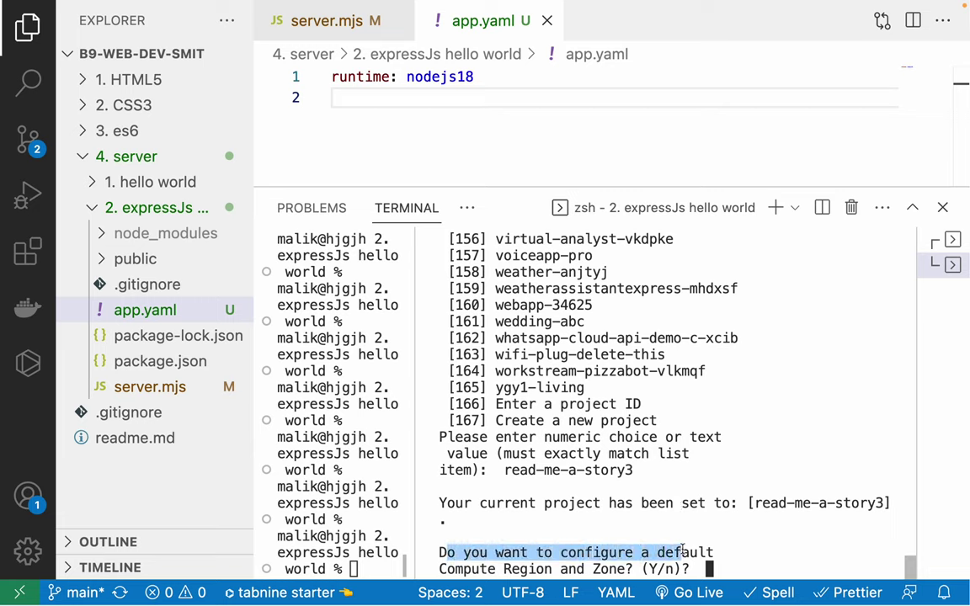
{"action": "left_click", "coordinate": [685, 548]}
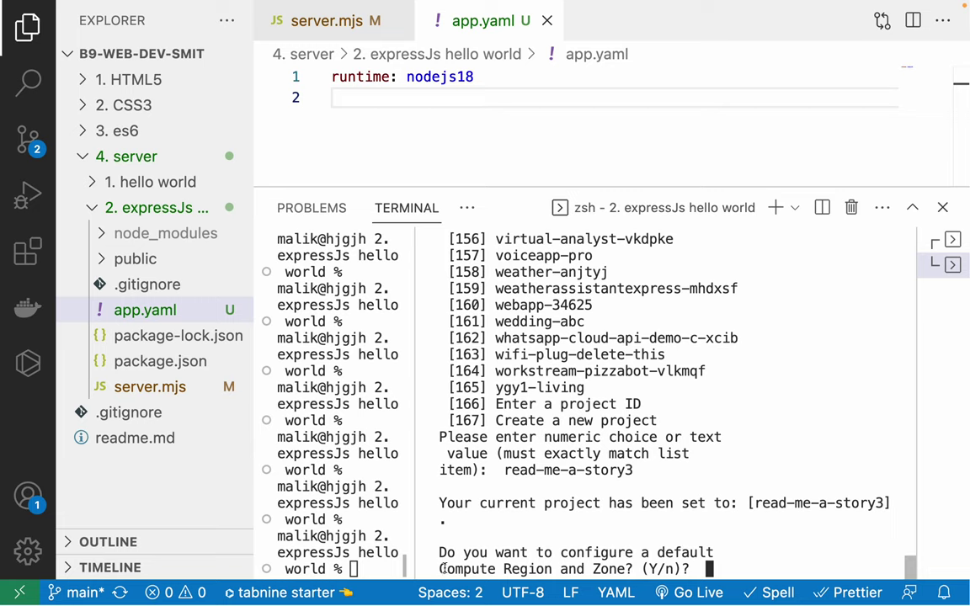
{"action": "left_click_drag", "start_coordinate": [454, 570], "coordinate": [606, 565]}
{"action": "left_click", "coordinate": [606, 565]}
{"action": "left_click_drag", "start_coordinate": [456, 556], "coordinate": [714, 553]}
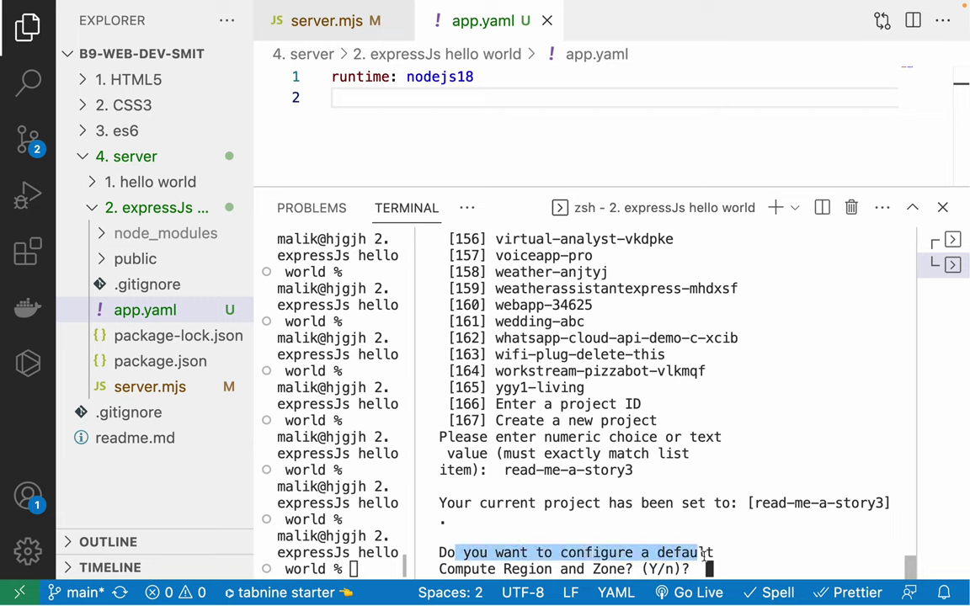
{"action": "left_click", "coordinate": [738, 571]}
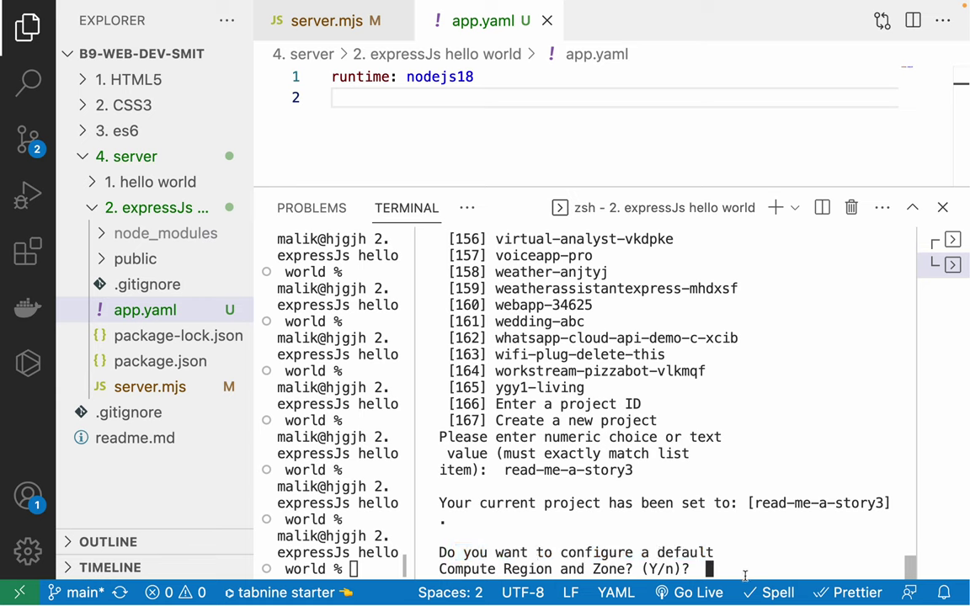
{"action": "key", "text": "Return"}
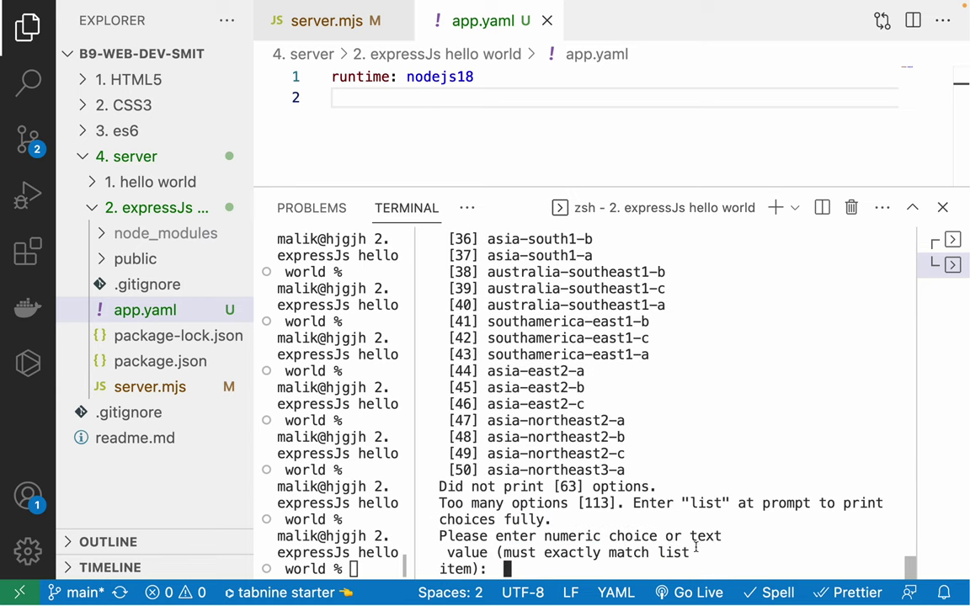
Step: Look through the Compute Engine zone question and the numbered zones down to the selection prompt
{"action": "scroll", "coordinate": [556, 452], "scroll_direction": "up", "scroll_amount": 15}
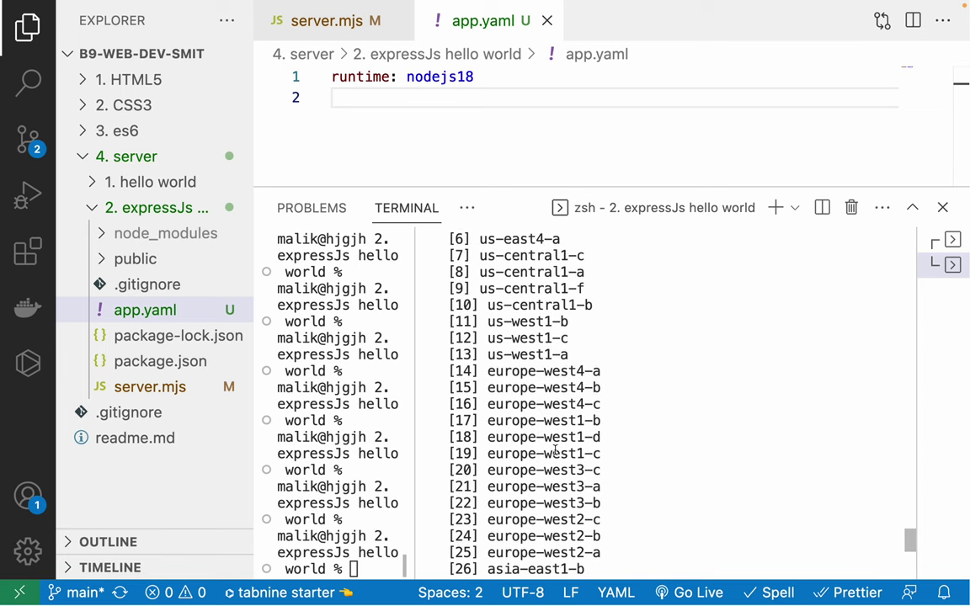
{"action": "scroll", "coordinate": [556, 452], "scroll_direction": "up", "scroll_amount": 2}
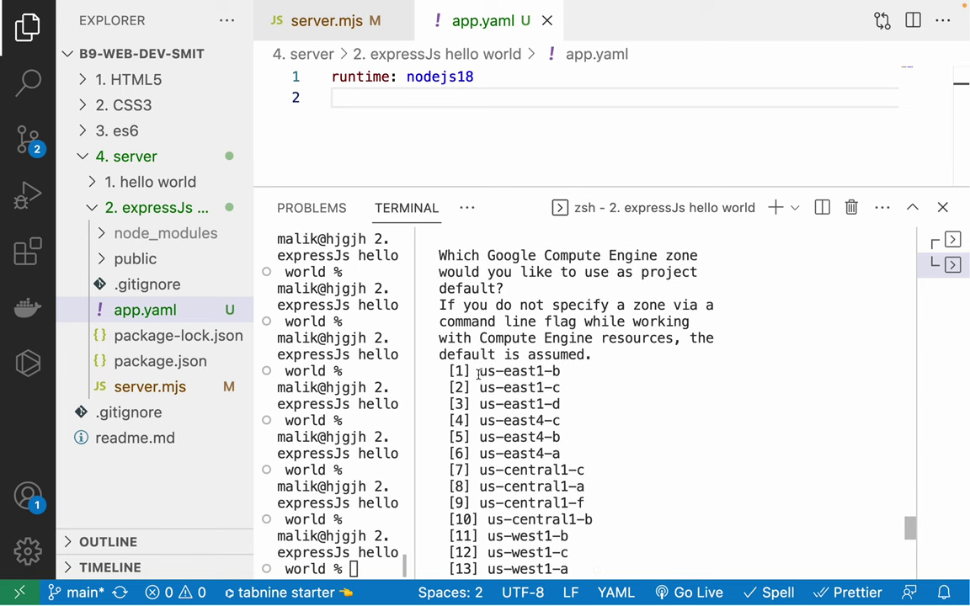
{"action": "left_click_drag", "start_coordinate": [478, 373], "coordinate": [576, 373]}
{"action": "left_click", "coordinate": [576, 373]}
{"action": "scroll", "coordinate": [495, 426], "scroll_direction": "up", "scroll_amount": 4}
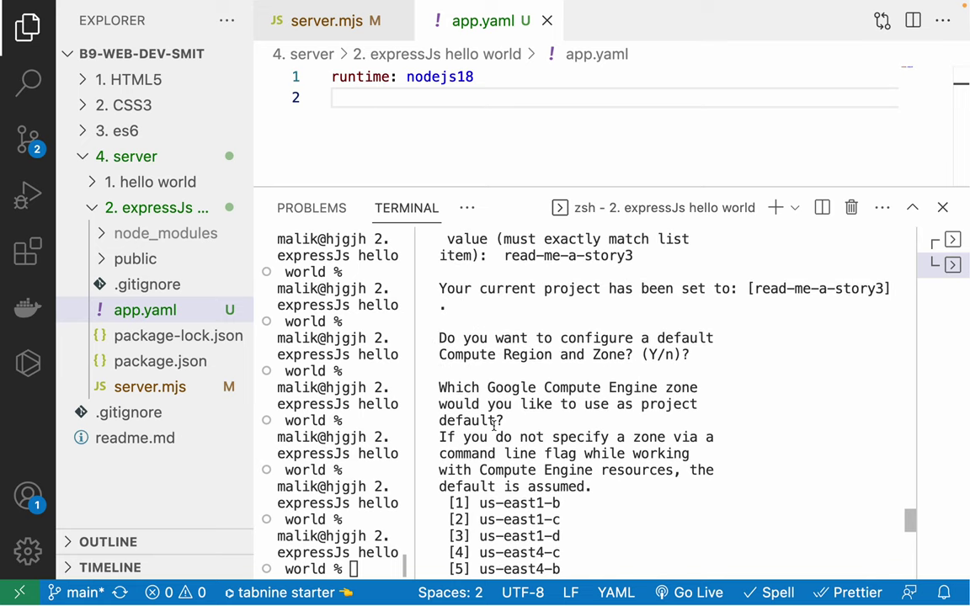
{"action": "scroll", "coordinate": [494, 425], "scroll_direction": "down", "scroll_amount": 20}
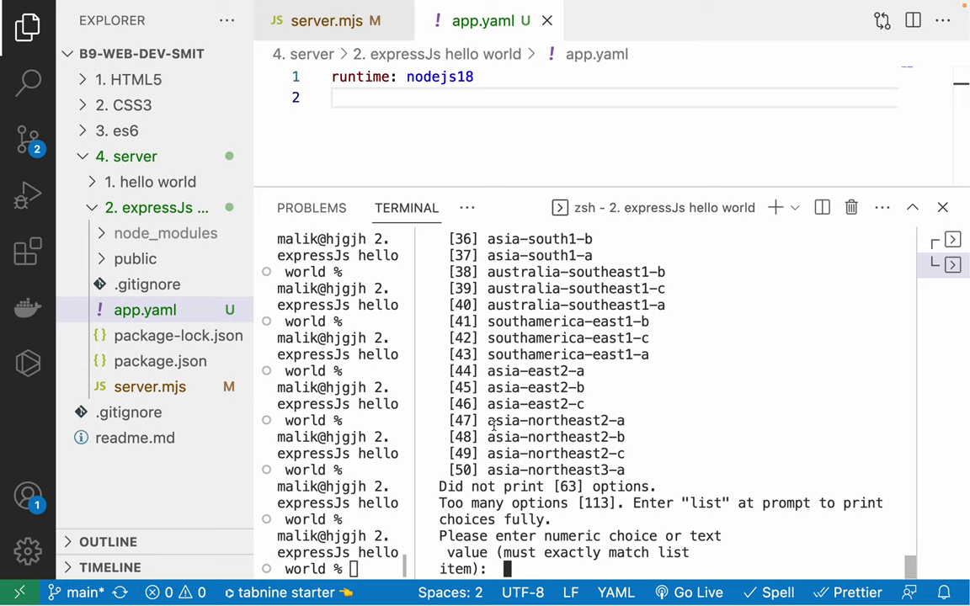
Step: Copy us-east1-b from the zone list, submit it as the default Compute Engine zone and review the final configuration summary
{"action": "scroll", "coordinate": [494, 425], "scroll_direction": "up", "scroll_amount": 20}
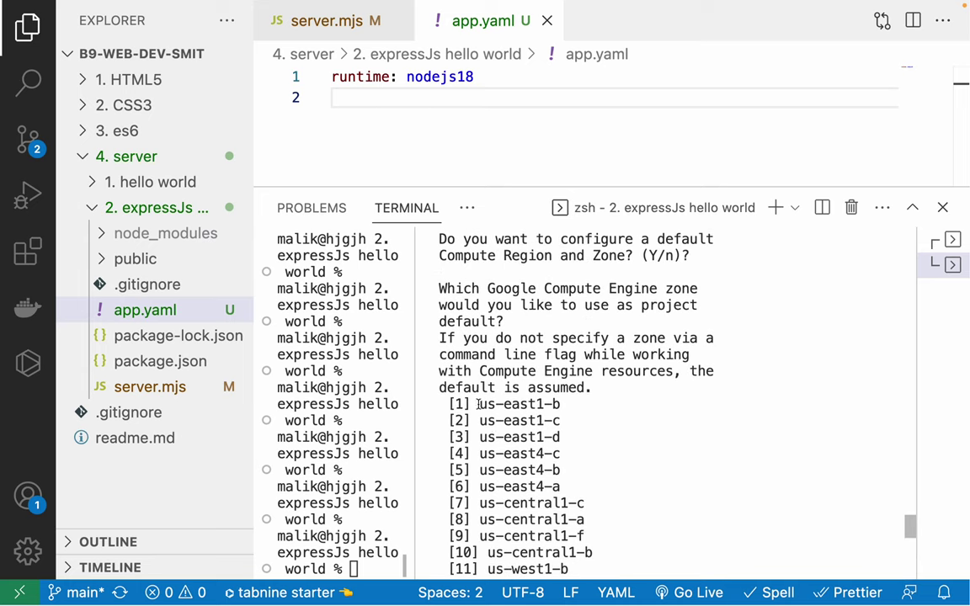
{"action": "left_click_drag", "start_coordinate": [479, 404], "coordinate": [562, 405]}
{"action": "key", "text": "super+c"}
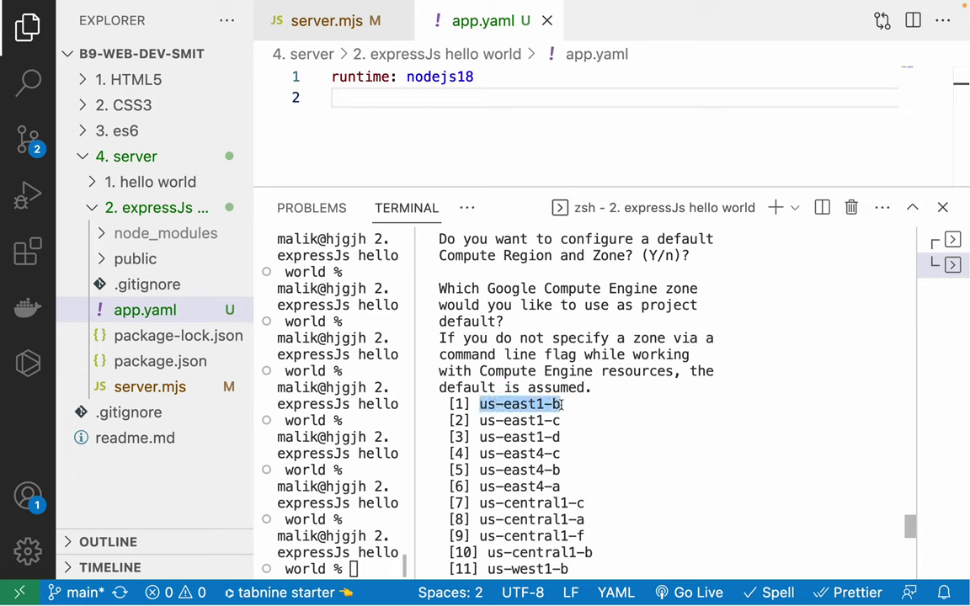
{"action": "scroll", "coordinate": [579, 497], "scroll_direction": "down", "scroll_amount": 15}
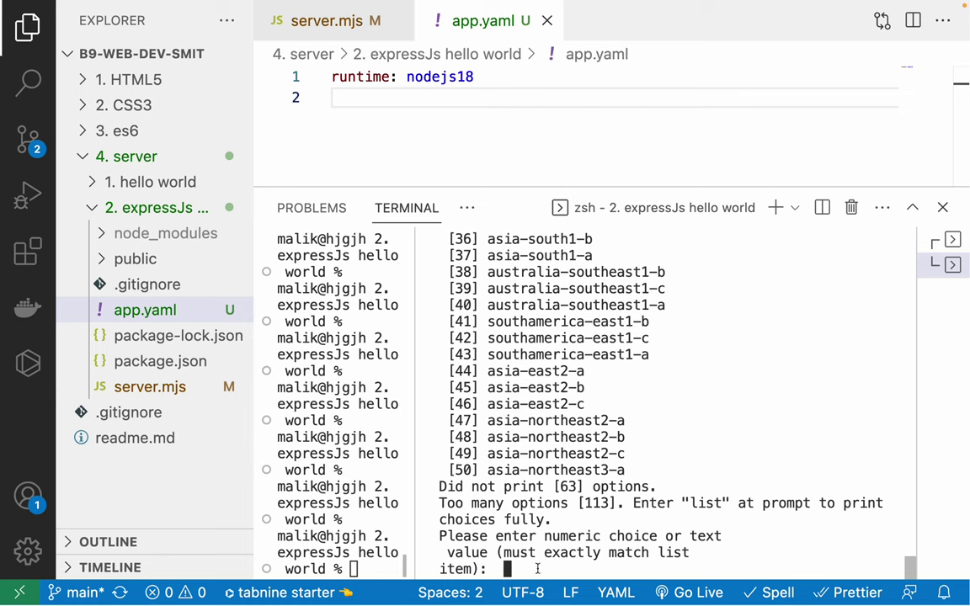
{"action": "key", "text": "super+v"}
{"action": "key", "text": "Return"}
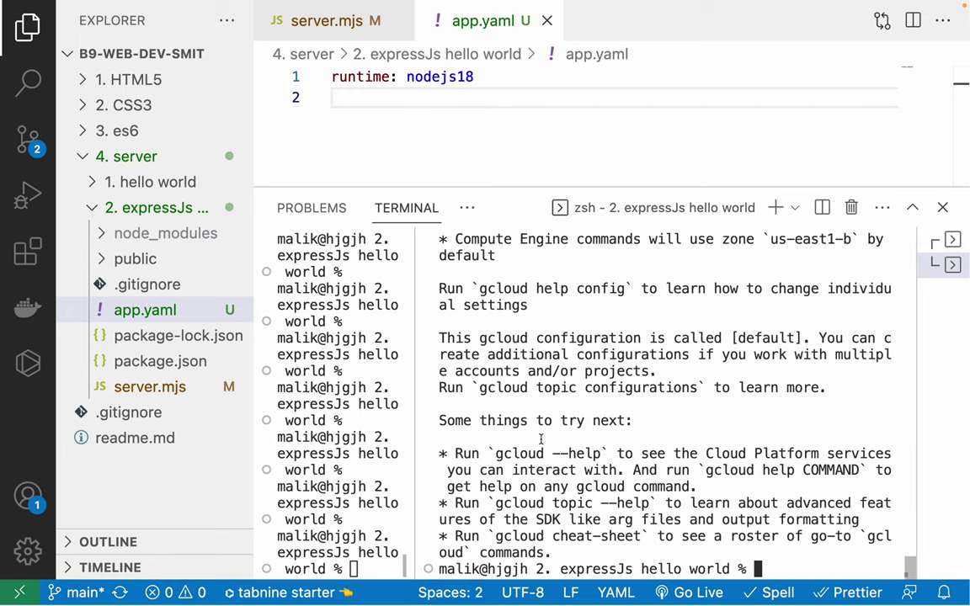
{"action": "scroll", "coordinate": [541, 439], "scroll_direction": "up", "scroll_amount": 6}
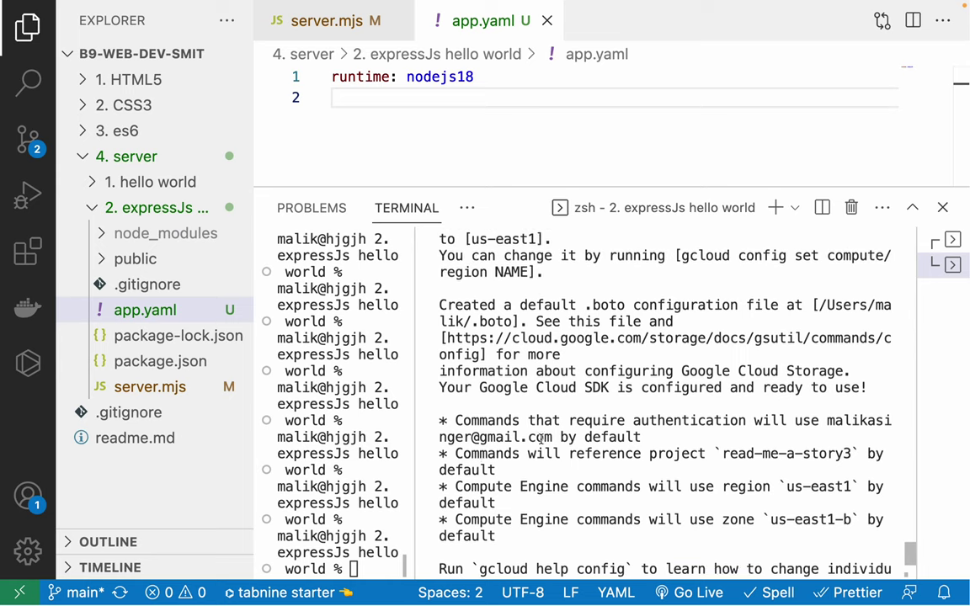
{"action": "scroll", "coordinate": [540, 438], "scroll_direction": "down", "scroll_amount": 7}
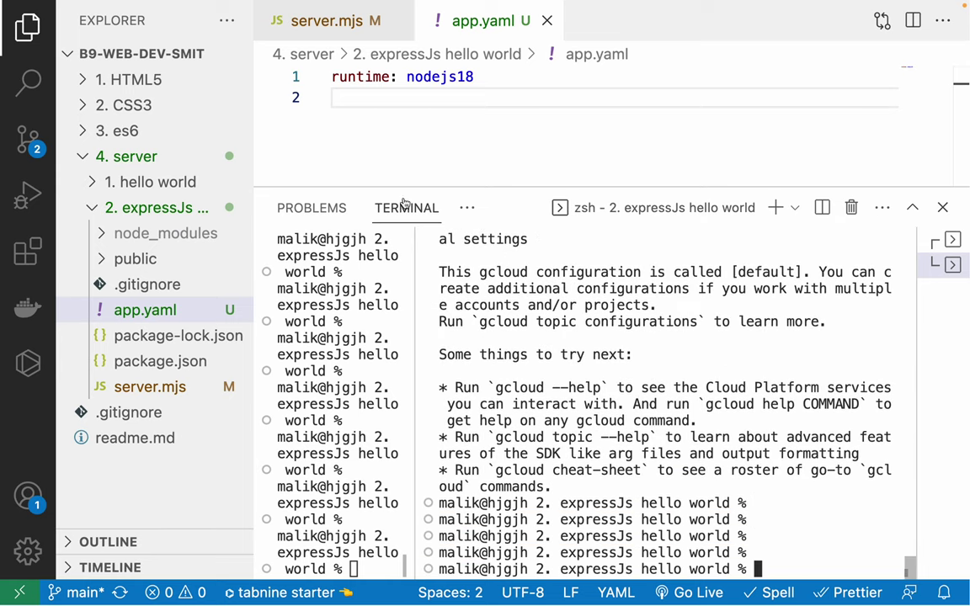
Step: Switch to the App Engine guide in the browser and review the gcloud init command and the app creation step after it
{"action": "key", "text": "ctrl+Right"}
{"action": "key", "text": "ctrl+Tab"}
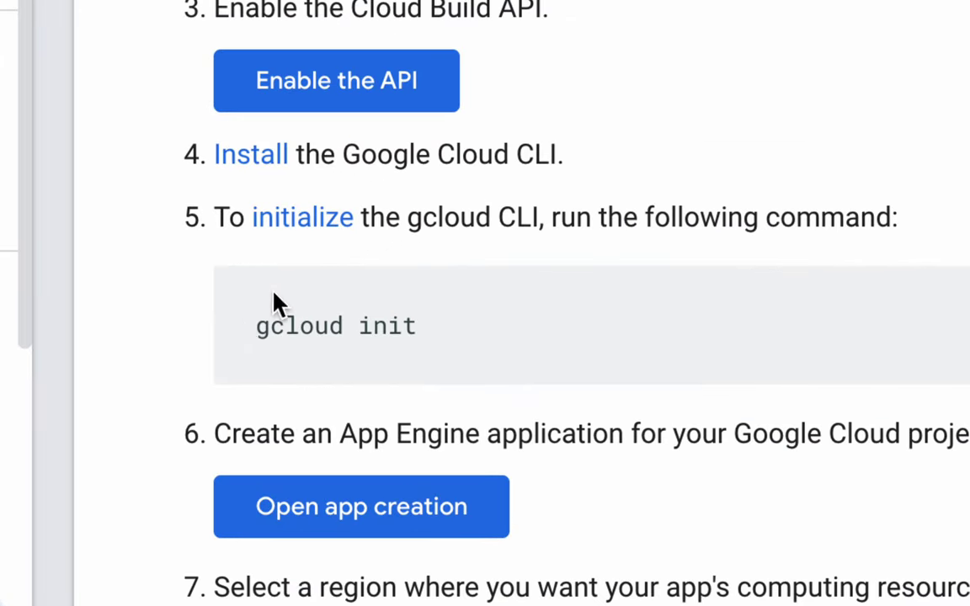
{"action": "left_click_drag", "start_coordinate": [273, 297], "coordinate": [345, 309]}
{"action": "left_click", "coordinate": [306, 321]}
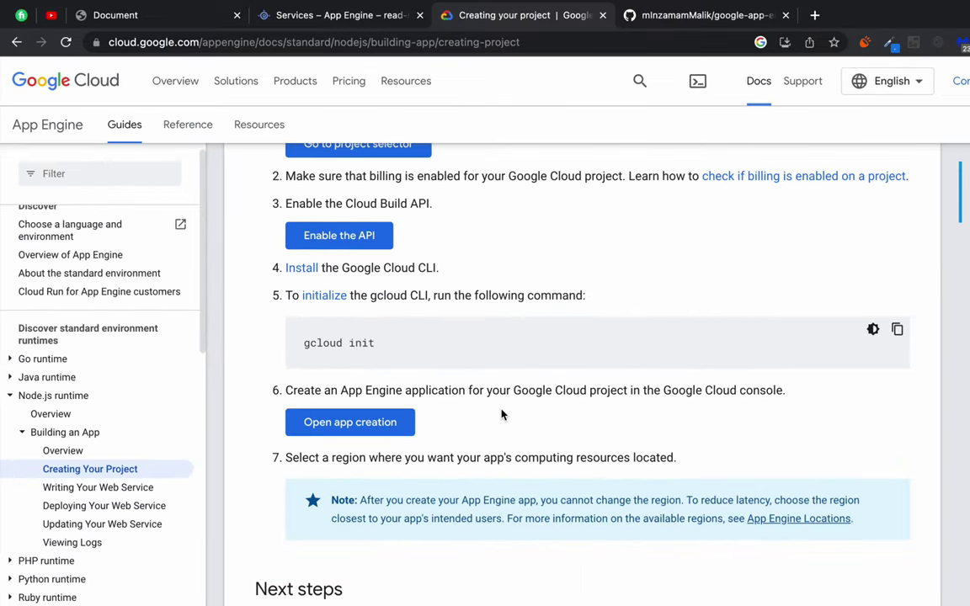
{"action": "scroll", "coordinate": [528, 419], "scroll_direction": "down", "scroll_amount": 2}
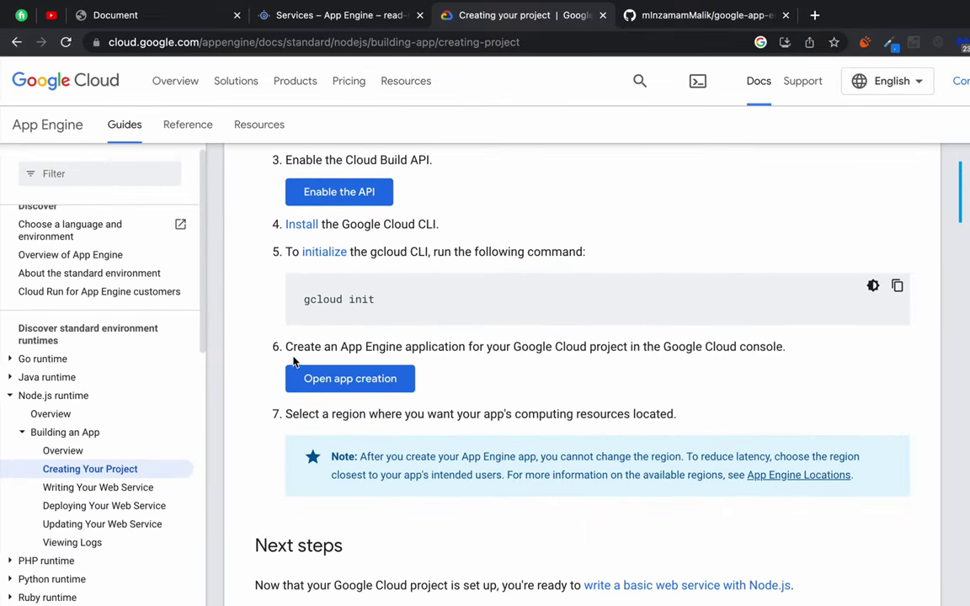
Step: Review the guide's step 6 about creating an App Engine application for the Google Cloud project
{"action": "scroll", "coordinate": [303, 278], "scroll_direction": "up", "scroll_amount": 1}
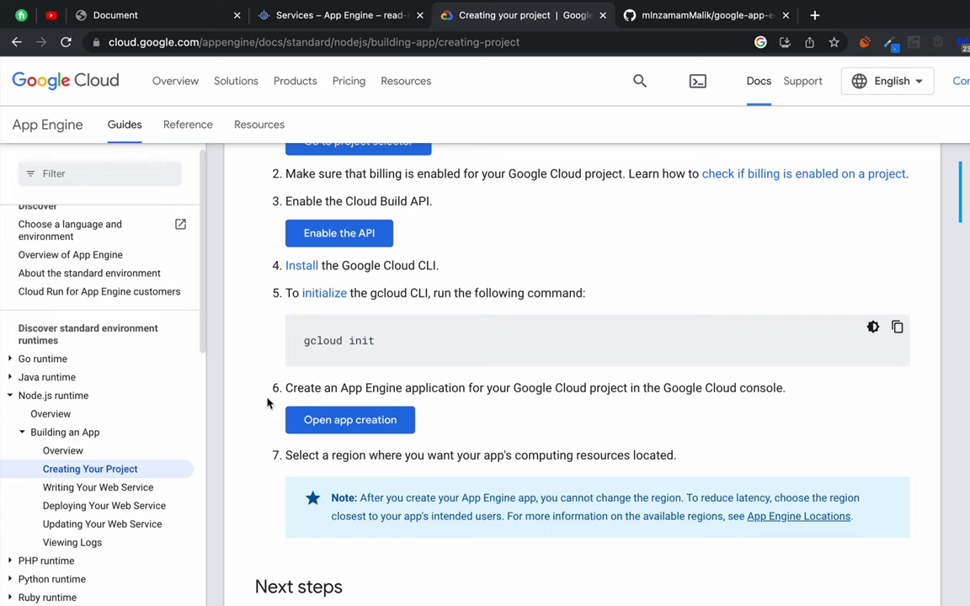
{"action": "scroll", "coordinate": [262, 420], "scroll_direction": "down", "scroll_amount": 2}
{"action": "scroll", "coordinate": [256, 444], "scroll_direction": "down", "scroll_amount": 1}
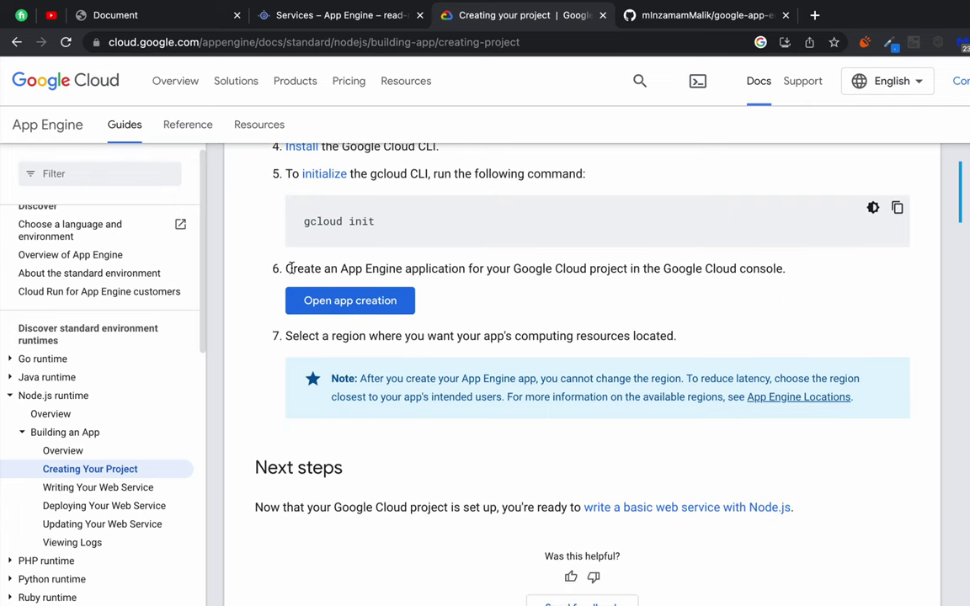
{"action": "left_click_drag", "start_coordinate": [290, 267], "coordinate": [443, 267]}
{"action": "double_click", "coordinate": [436, 268]}
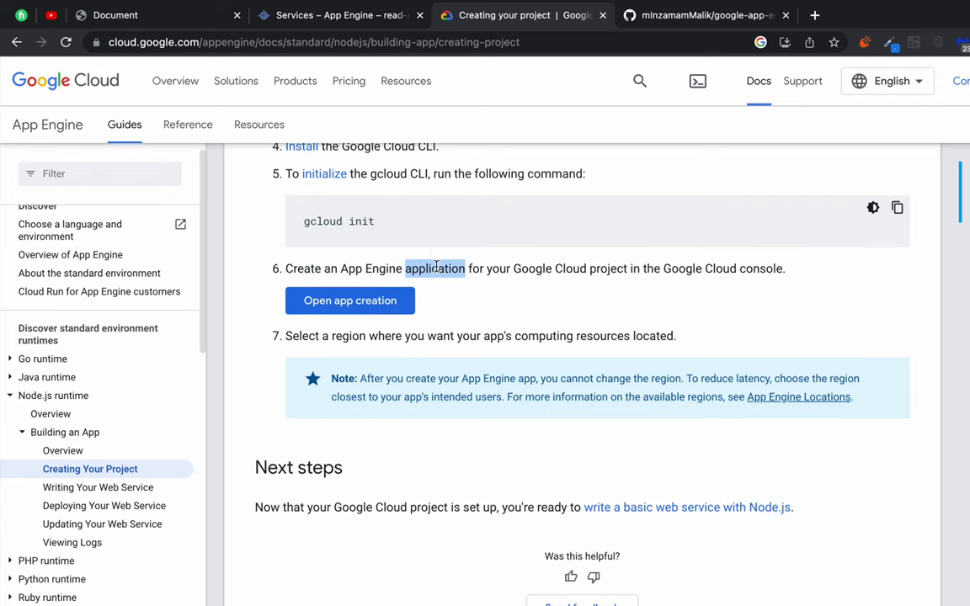
Step: Check the selected project in the Google Cloud console and look over its App Engine services list
{"action": "left_click", "coordinate": [328, 22]}
{"action": "left_click", "coordinate": [246, 86]}
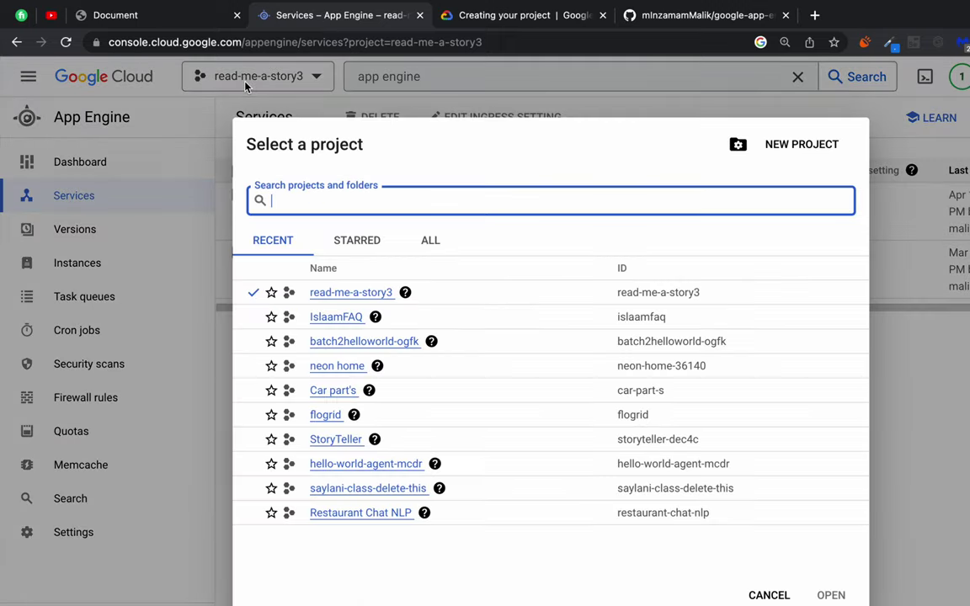
{"action": "left_click", "coordinate": [245, 85]}
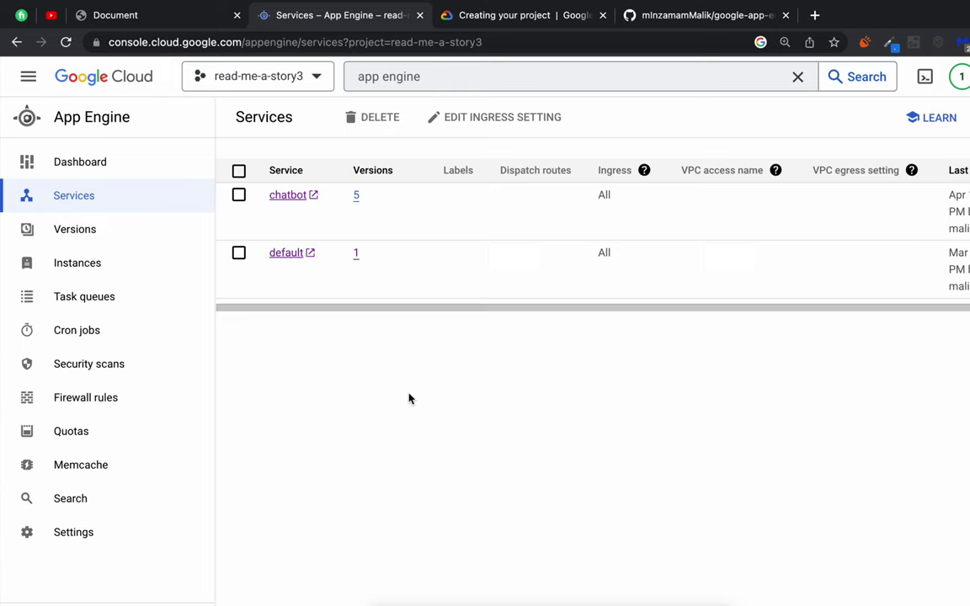
{"action": "left_click", "coordinate": [58, 202]}
{"action": "left_click_drag", "start_coordinate": [257, 192], "coordinate": [383, 360]}
{"action": "left_click", "coordinate": [386, 364]}
Step: Open the app creation page from the guide's step 6, look at its get-started options and close it
{"action": "left_click", "coordinate": [493, 17]}
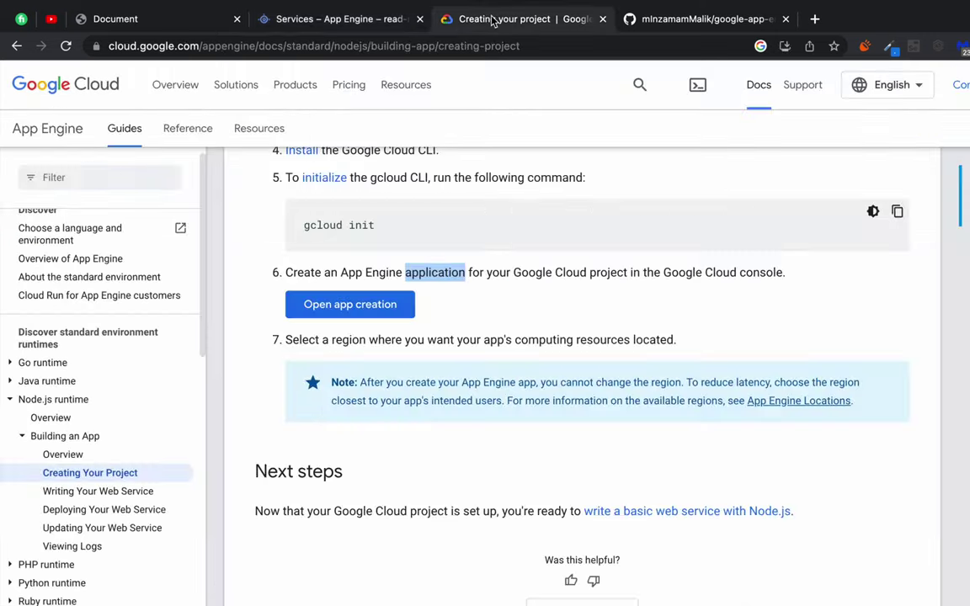
{"action": "left_click", "coordinate": [344, 308]}
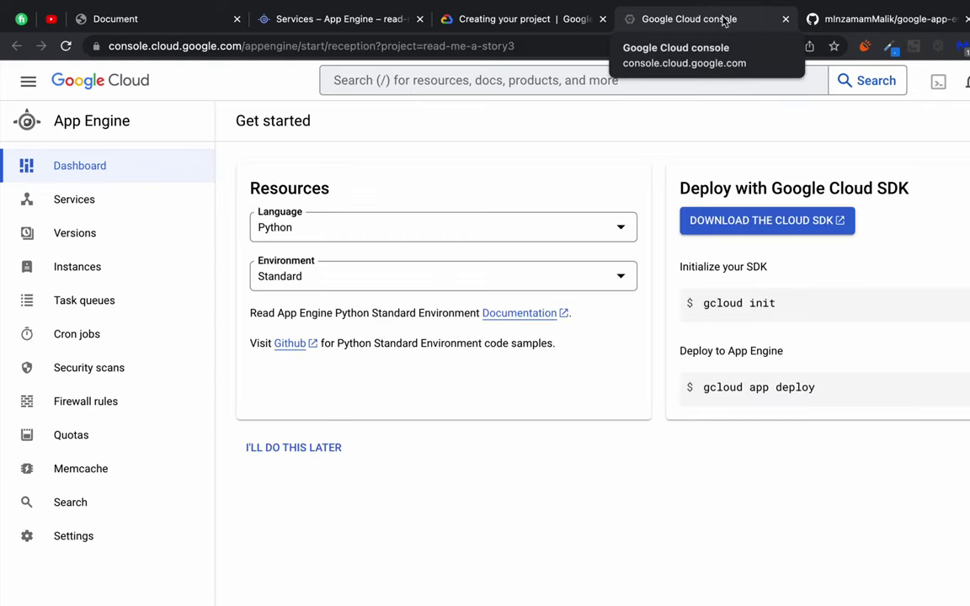
{"action": "key", "text": "super+w"}
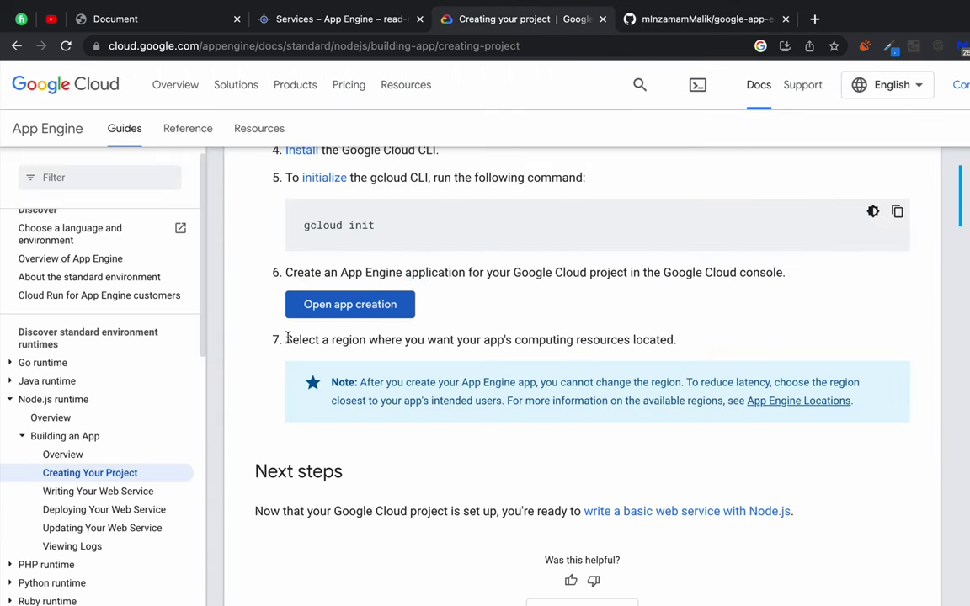
Step: Read the guide's step 7 on selecting a region for the app's computing resources and the note beneath it
{"action": "left_click_drag", "start_coordinate": [281, 340], "coordinate": [565, 340]}
{"action": "left_click", "coordinate": [574, 336]}
{"action": "triple_click", "coordinate": [548, 339]}
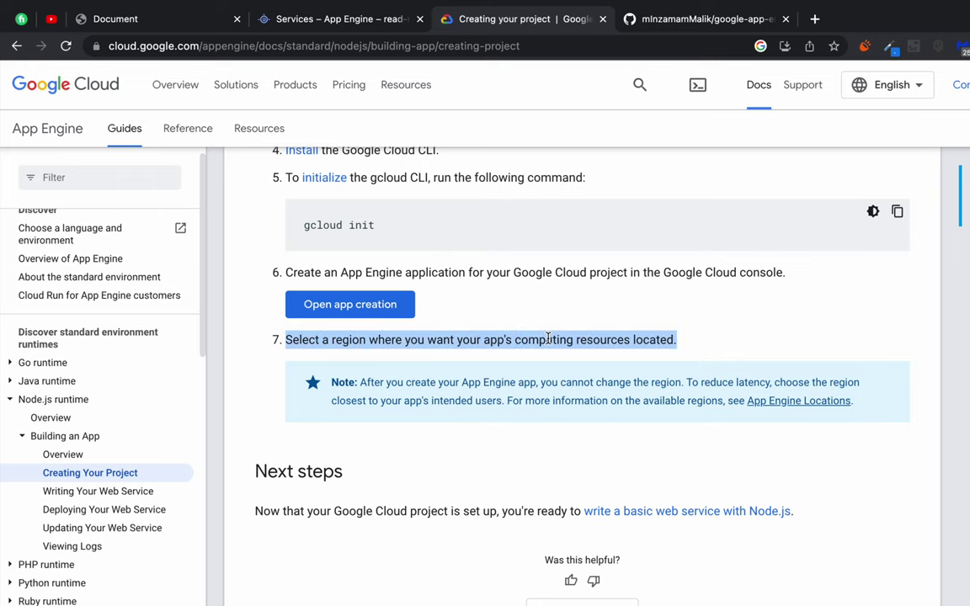
{"action": "left_click", "coordinate": [548, 339]}
{"action": "triple_click", "coordinate": [548, 338]}
{"action": "left_click", "coordinate": [548, 339]}
{"action": "scroll", "coordinate": [420, 459], "scroll_direction": "down", "scroll_amount": 3}
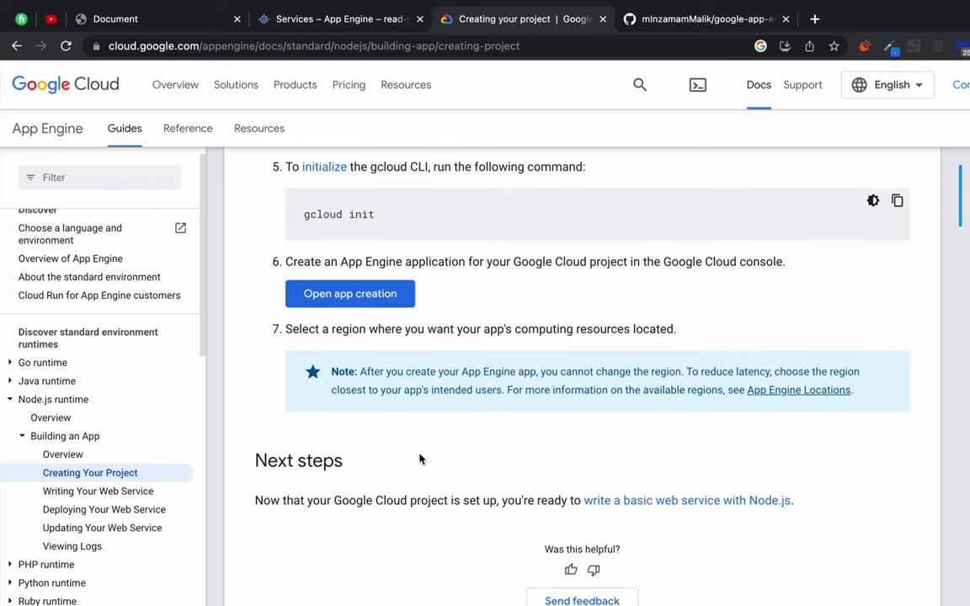
{"action": "scroll", "coordinate": [95, 467], "scroll_direction": "down", "scroll_amount": 2}
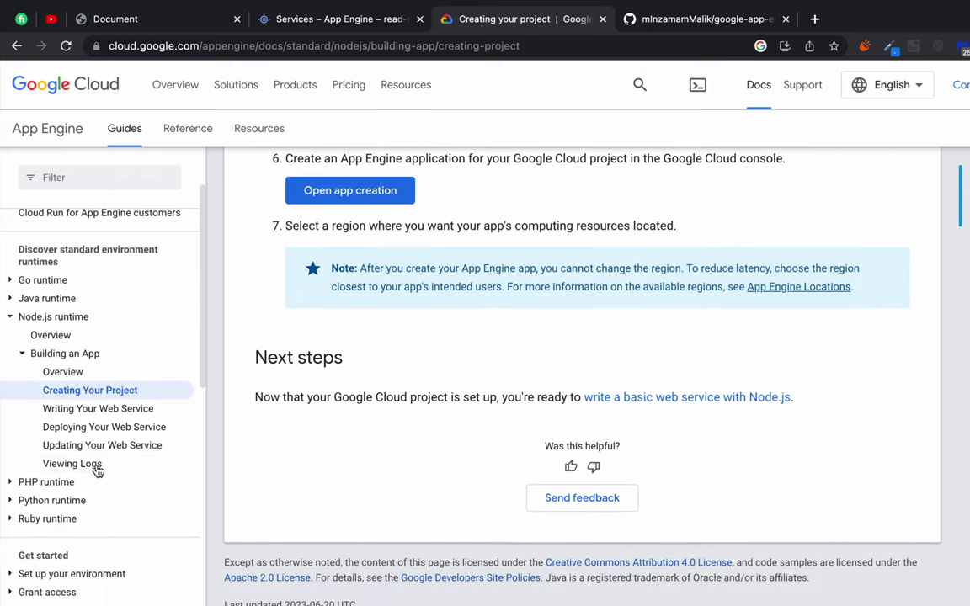
Step: Open the Writing Your Web Service page and read its prerequisites, key points and server creation introduction
{"action": "left_click", "coordinate": [83, 408]}
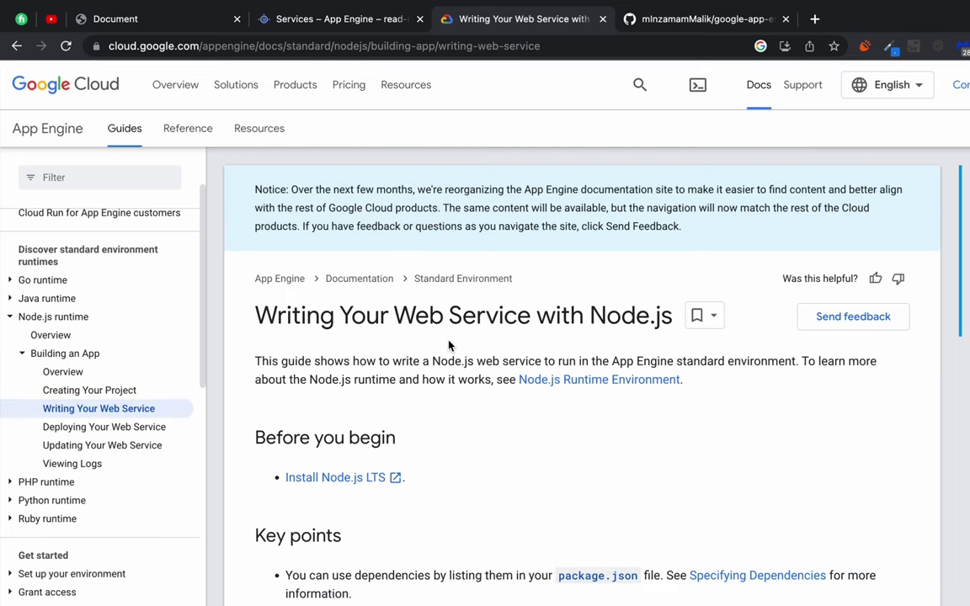
{"action": "scroll", "coordinate": [490, 463], "scroll_direction": "down", "scroll_amount": 5}
{"action": "left_click_drag", "start_coordinate": [257, 187], "coordinate": [541, 275]}
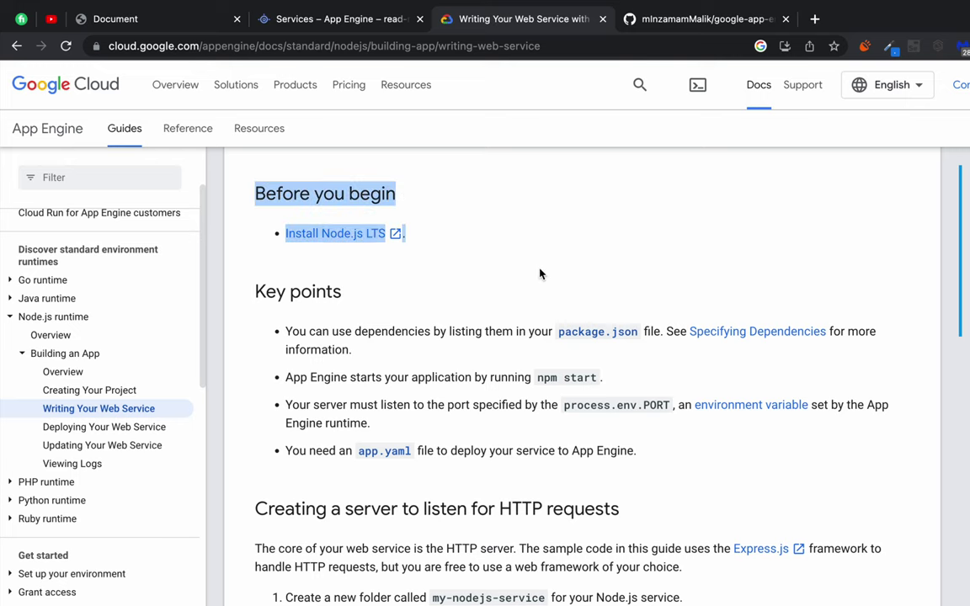
{"action": "left_click", "coordinate": [314, 244]}
{"action": "scroll", "coordinate": [383, 369], "scroll_direction": "down", "scroll_amount": 5}
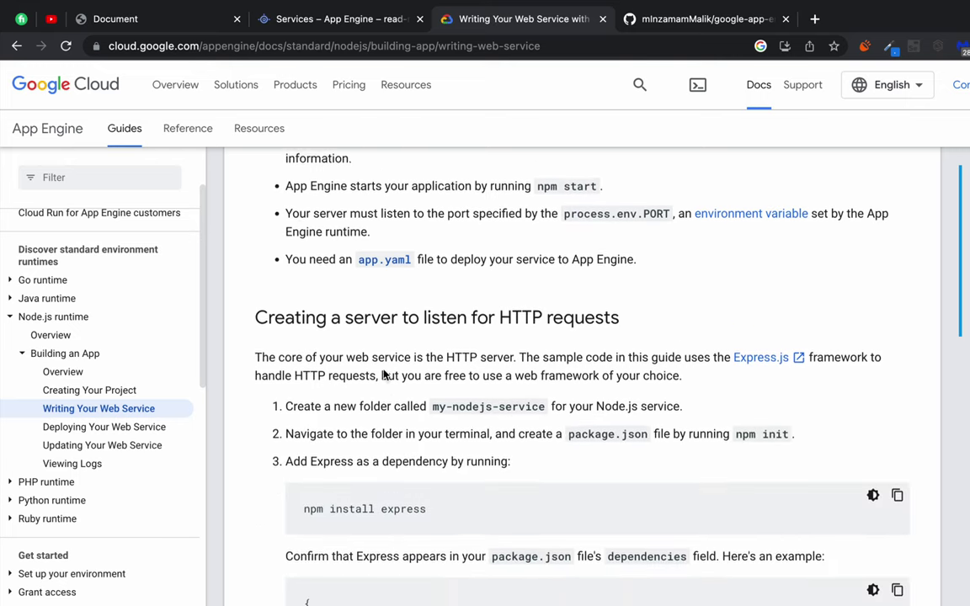
{"action": "left_click_drag", "start_coordinate": [310, 288], "coordinate": [621, 346]}
{"action": "left_click", "coordinate": [621, 346]}
{"action": "scroll", "coordinate": [415, 502], "scroll_direction": "down", "scroll_amount": 3}
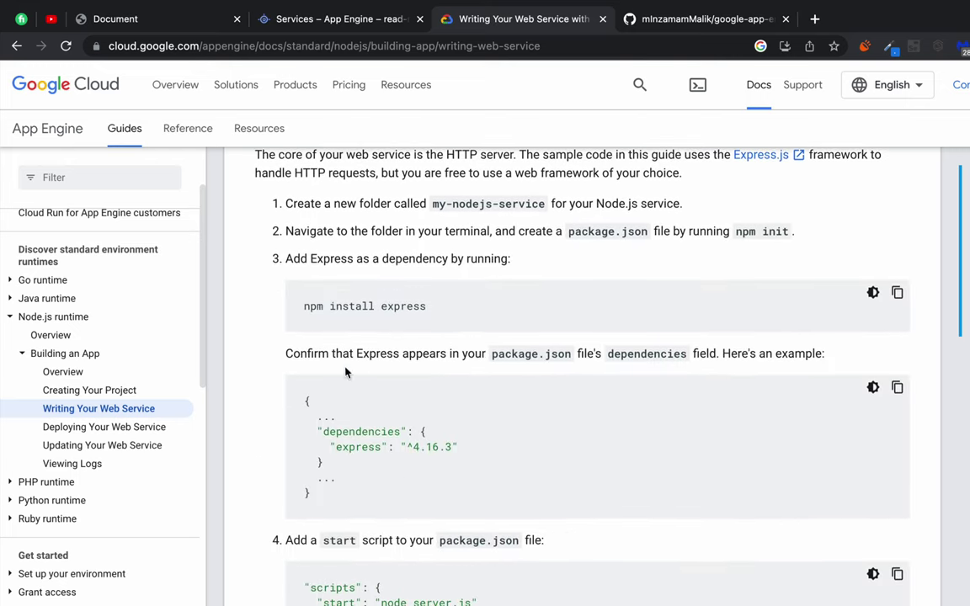
Step: Examine the npm install express command, the package.json dependencies example and the start script
{"action": "left_click_drag", "start_coordinate": [307, 305], "coordinate": [416, 307]}
{"action": "left_click", "coordinate": [359, 396]}
{"action": "left_click_drag", "start_coordinate": [318, 414], "coordinate": [390, 471]}
{"action": "left_click", "coordinate": [390, 474]}
{"action": "scroll", "coordinate": [389, 474], "scroll_direction": "down", "scroll_amount": 5}
{"action": "left_click_drag", "start_coordinate": [309, 351], "coordinate": [415, 417]}
{"action": "left_click", "coordinate": [341, 409]}
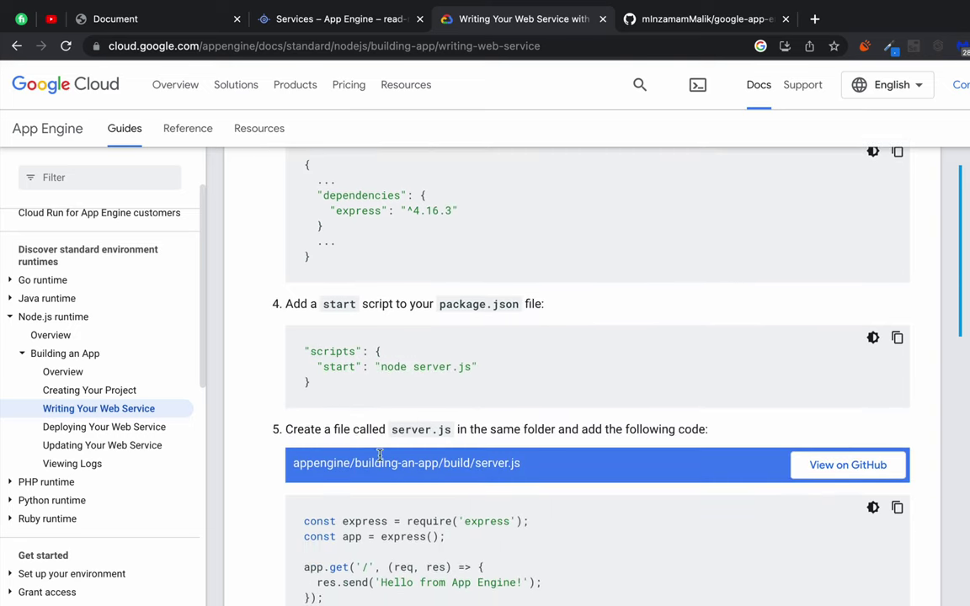
Step: Examine the sample server.js code with its port handling and the instructions for running the server locally
{"action": "scroll", "coordinate": [379, 462], "scroll_direction": "down", "scroll_amount": 4}
{"action": "left_click_drag", "start_coordinate": [319, 349], "coordinate": [418, 508]}
{"action": "left_click", "coordinate": [418, 488]}
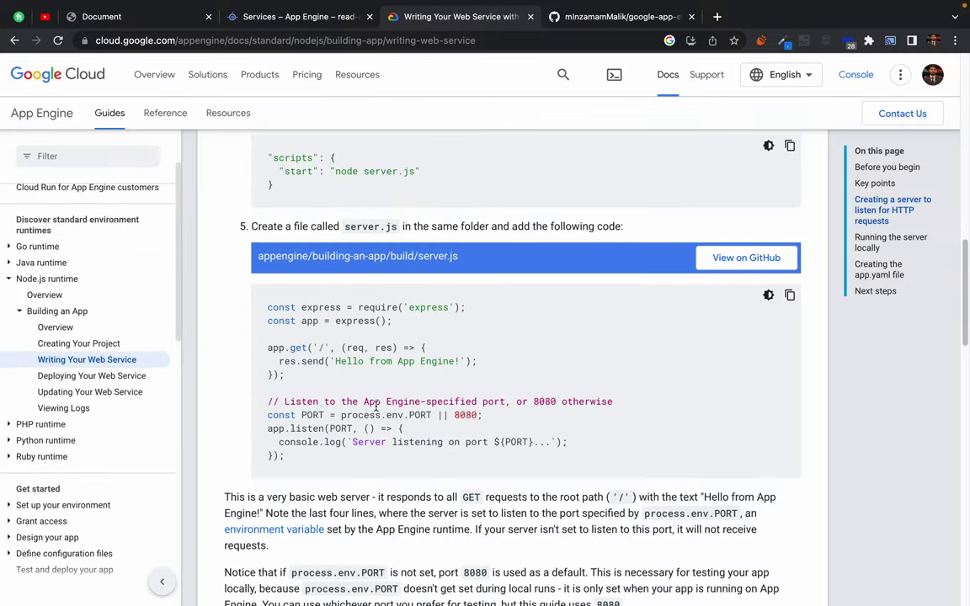
{"action": "scroll", "coordinate": [348, 372], "scroll_direction": "down", "scroll_amount": 6}
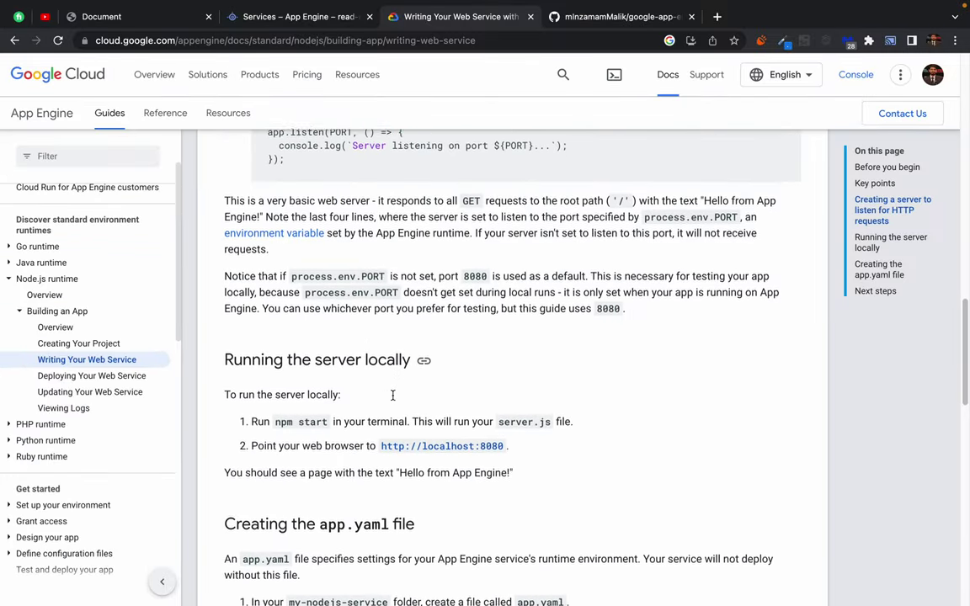
{"action": "left_click_drag", "start_coordinate": [226, 323], "coordinate": [320, 325]}
{"action": "left_click", "coordinate": [354, 337]}
{"action": "scroll", "coordinate": [385, 401], "scroll_direction": "down", "scroll_amount": 2}
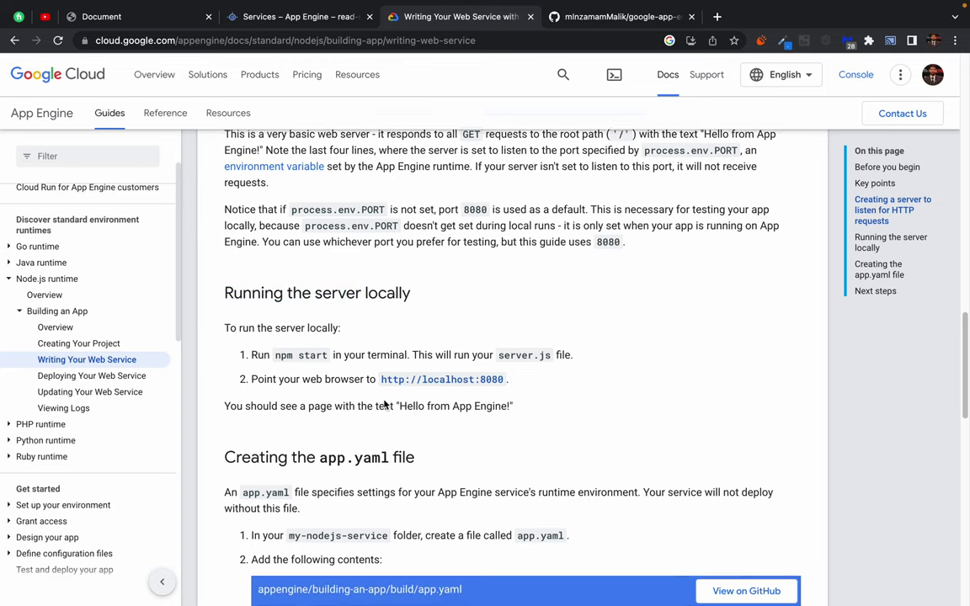
Step: Read the section on creating the app.yaml file and examine its nodejs16 runtime setting
{"action": "scroll", "coordinate": [385, 404], "scroll_direction": "down", "scroll_amount": 3}
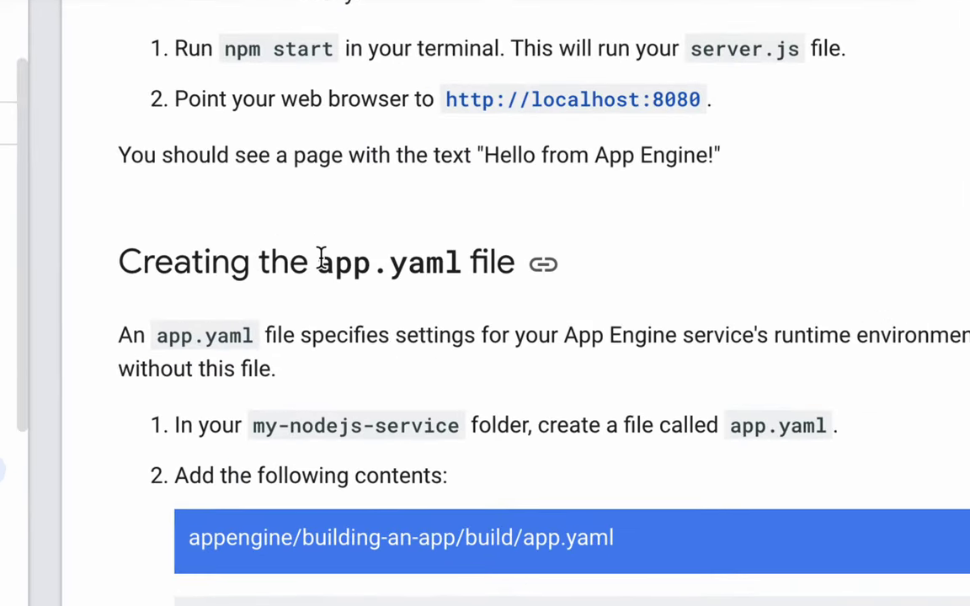
{"action": "left_click_drag", "start_coordinate": [320, 259], "coordinate": [380, 259]}
{"action": "left_click", "coordinate": [340, 293]}
{"action": "scroll", "coordinate": [342, 294], "scroll_direction": "down", "scroll_amount": 2}
{"action": "scroll", "coordinate": [364, 333], "scroll_direction": "down", "scroll_amount": 3}
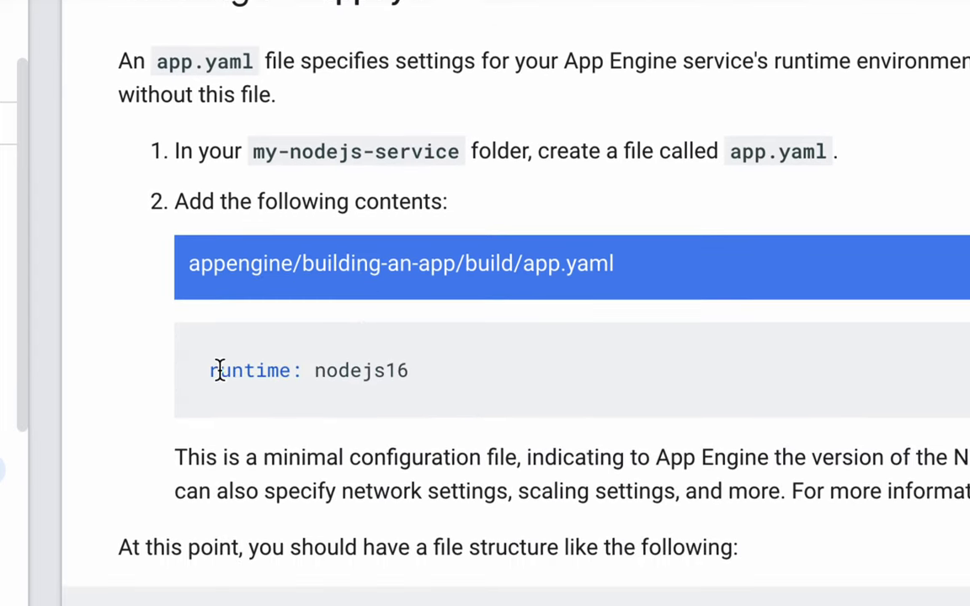
{"action": "left_click_drag", "start_coordinate": [211, 371], "coordinate": [461, 378]}
{"action": "left_click", "coordinate": [455, 381]}
Step: Examine the expected my-nodejs-service file structure with app.yaml, package.json and server.js
{"action": "scroll", "coordinate": [346, 433], "scroll_direction": "down", "scroll_amount": 6}
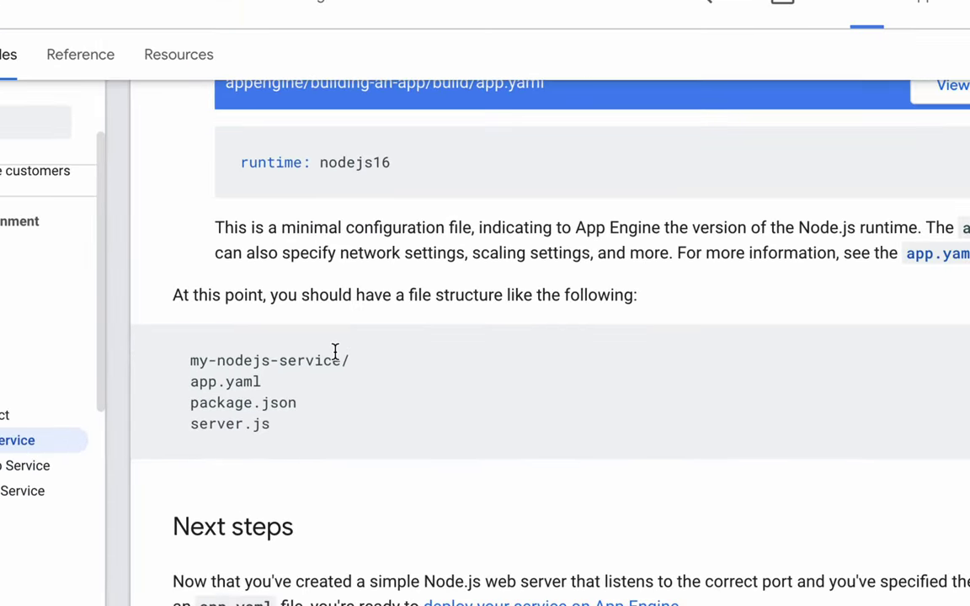
{"action": "scroll", "coordinate": [334, 352], "scroll_direction": "up", "scroll_amount": 1}
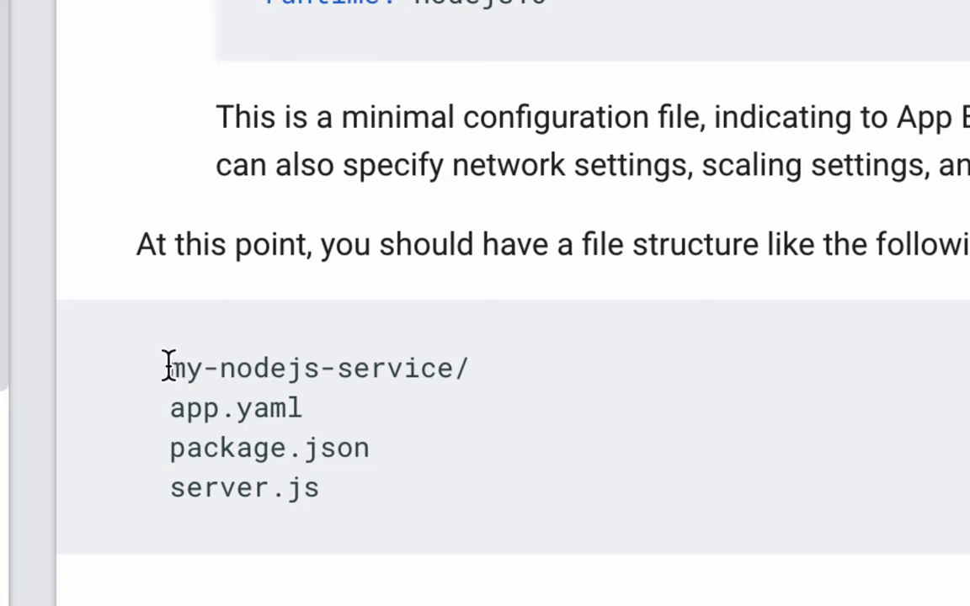
{"action": "left_click_drag", "start_coordinate": [172, 375], "coordinate": [347, 468]}
{"action": "left_click_drag", "start_coordinate": [183, 485], "coordinate": [289, 484]}
{"action": "left_click", "coordinate": [376, 504]}
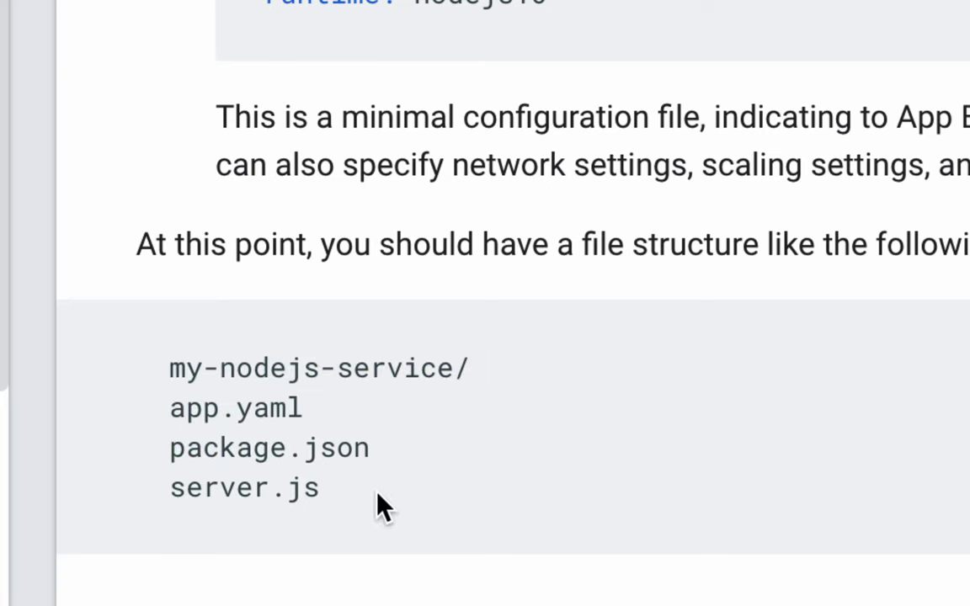
{"action": "left_click_drag", "start_coordinate": [156, 452], "coordinate": [451, 469]}
{"action": "left_click", "coordinate": [451, 470]}
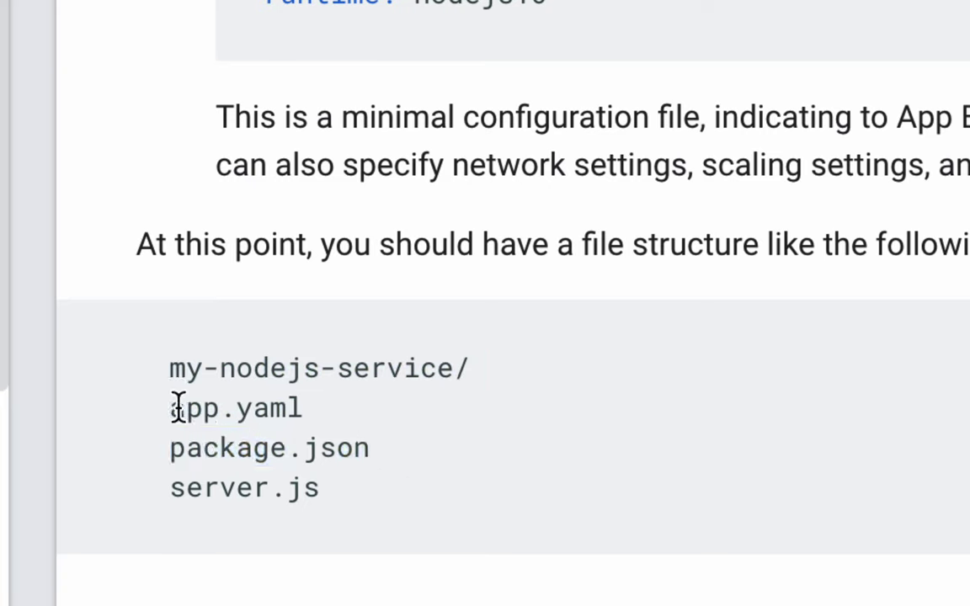
{"action": "left_click_drag", "start_coordinate": [173, 407], "coordinate": [357, 416]}
{"action": "left_click", "coordinate": [366, 411]}
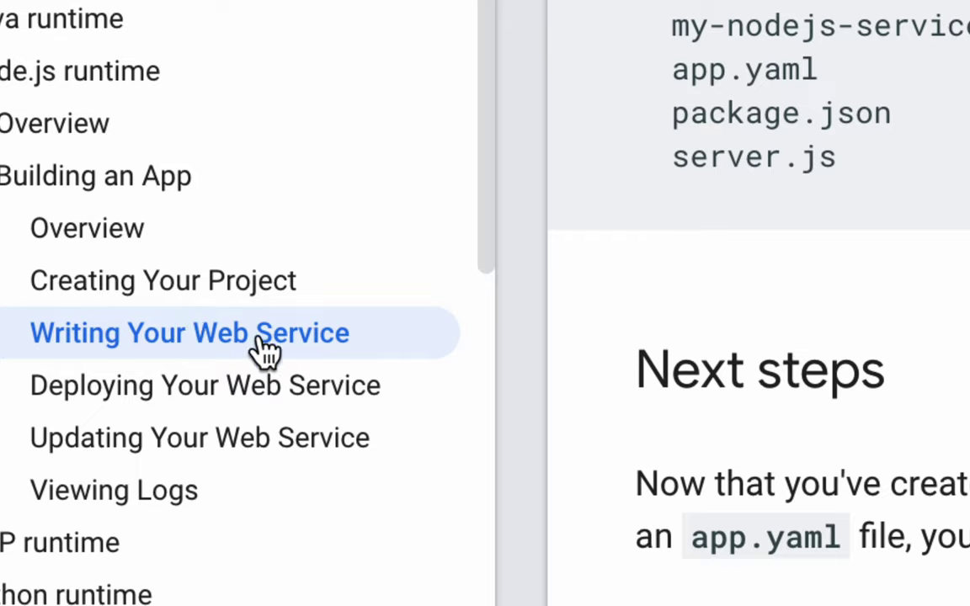
Step: Open the Deploying Your Web Service page and read from its prerequisites down to the deploy command
{"action": "scroll", "coordinate": [196, 399], "scroll_direction": "up", "scroll_amount": 1}
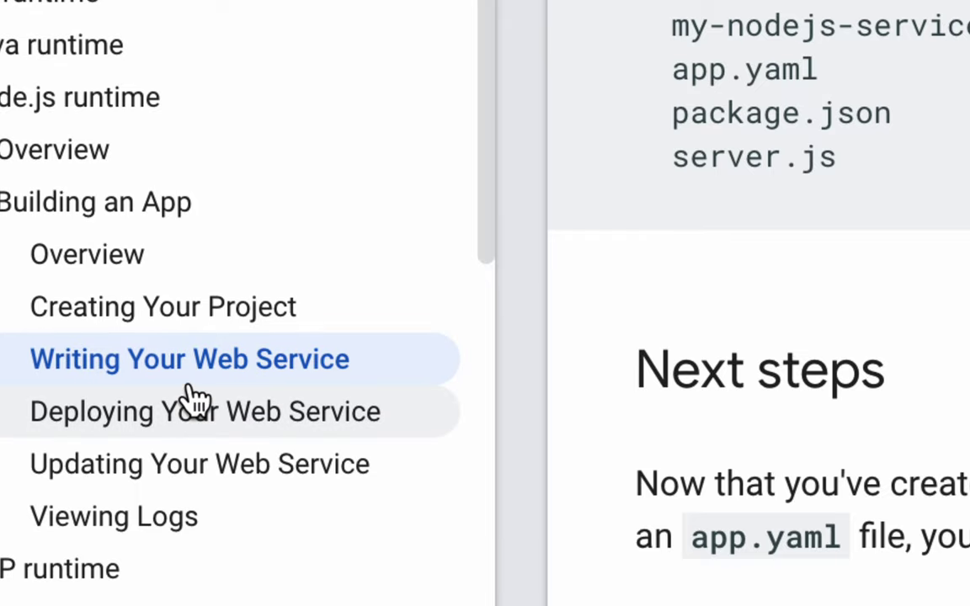
{"action": "left_click", "coordinate": [195, 400]}
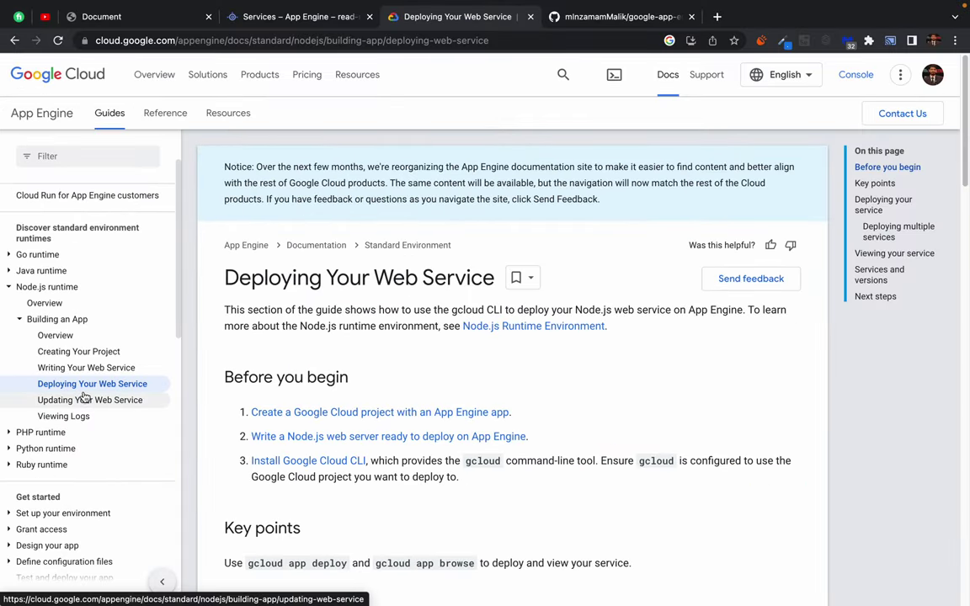
{"action": "scroll", "coordinate": [493, 351], "scroll_direction": "down", "scroll_amount": 1}
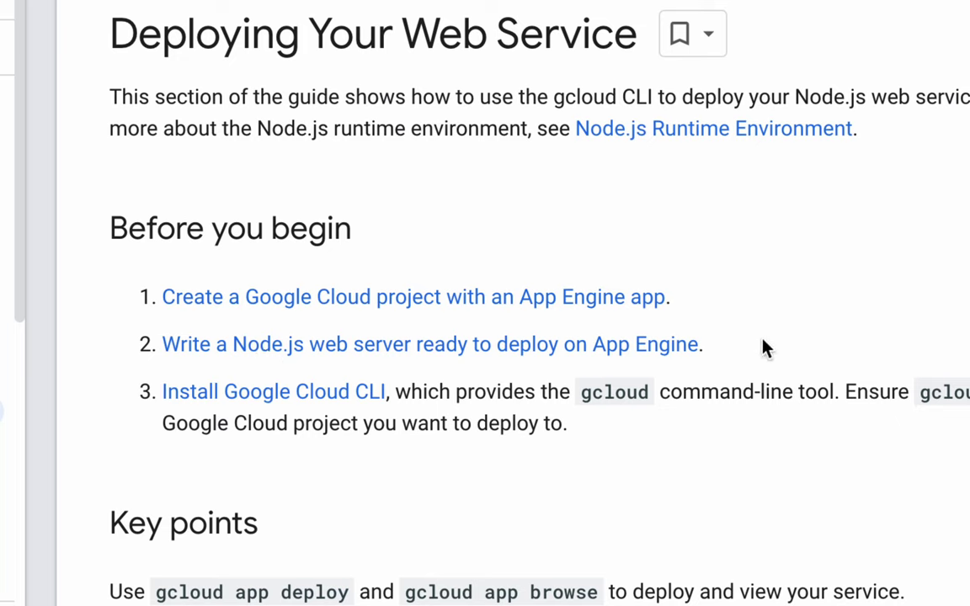
{"action": "scroll", "coordinate": [430, 453], "scroll_direction": "down", "scroll_amount": 1}
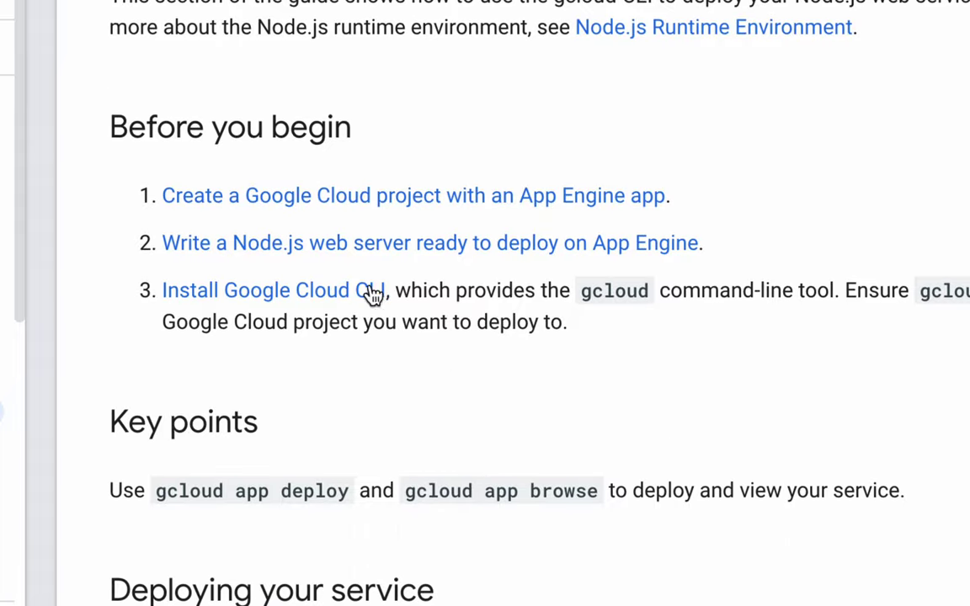
{"action": "scroll", "coordinate": [379, 435], "scroll_direction": "down", "scroll_amount": 1}
{"action": "scroll", "coordinate": [377, 435], "scroll_direction": "down", "scroll_amount": 1}
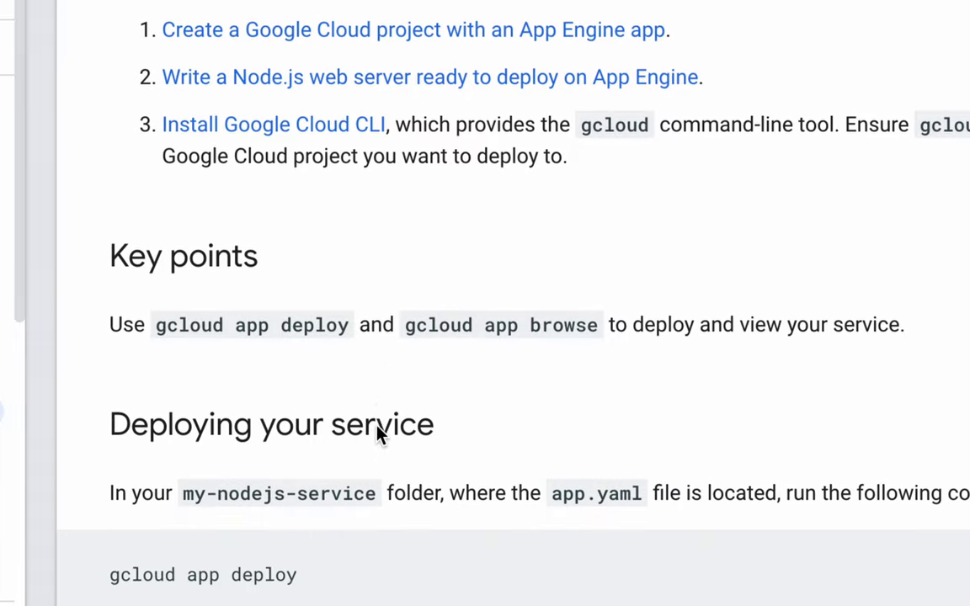
{"action": "scroll", "coordinate": [377, 425], "scroll_direction": "down", "scroll_amount": 1}
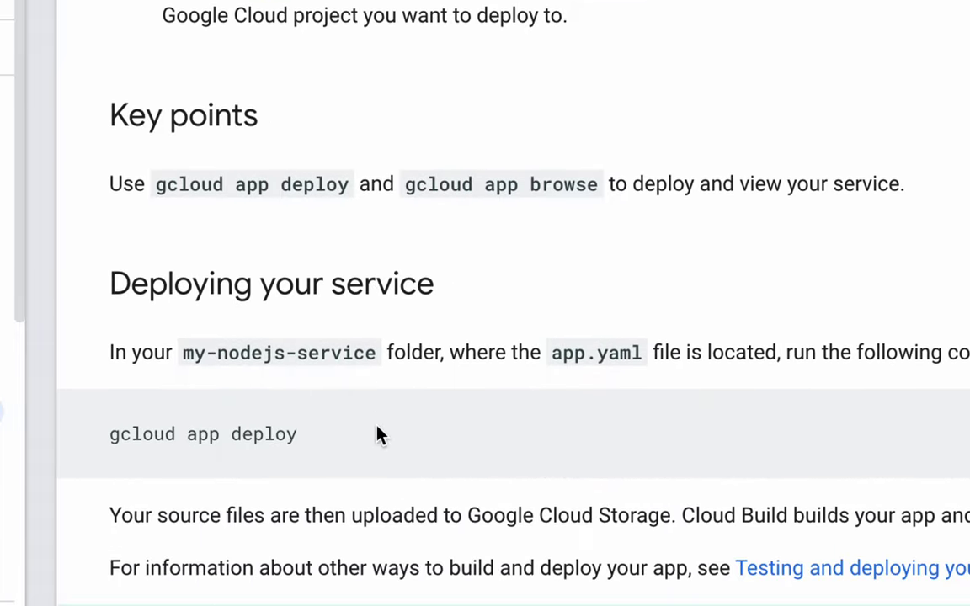
Step: Copy the gcloud app deploy command and read the notes below it on .gcloudignore and the start script
{"action": "left_click_drag", "start_coordinate": [109, 433], "coordinate": [320, 442]}
{"action": "key", "text": "super+c"}
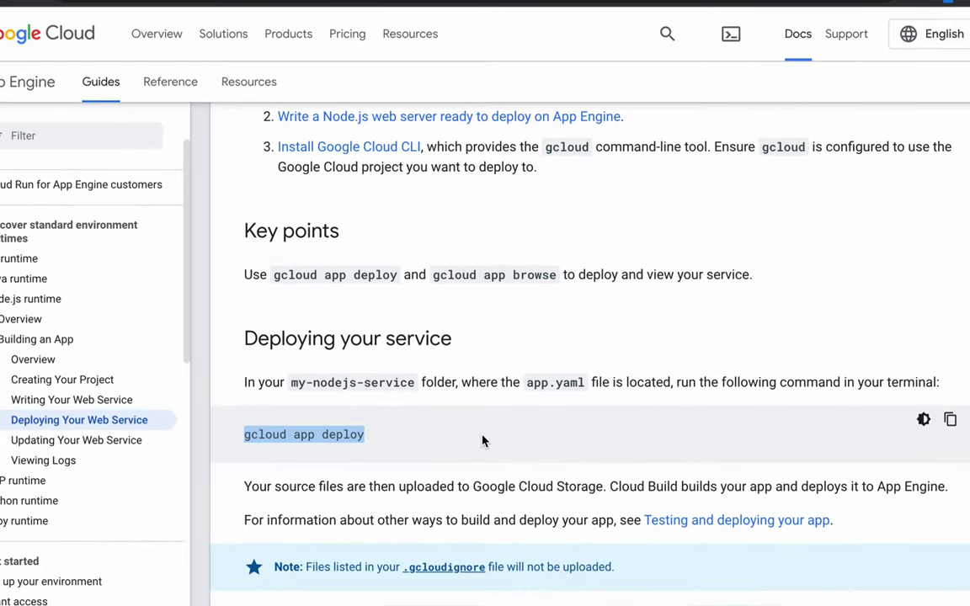
{"action": "scroll", "coordinate": [482, 500], "scroll_direction": "down", "scroll_amount": 2}
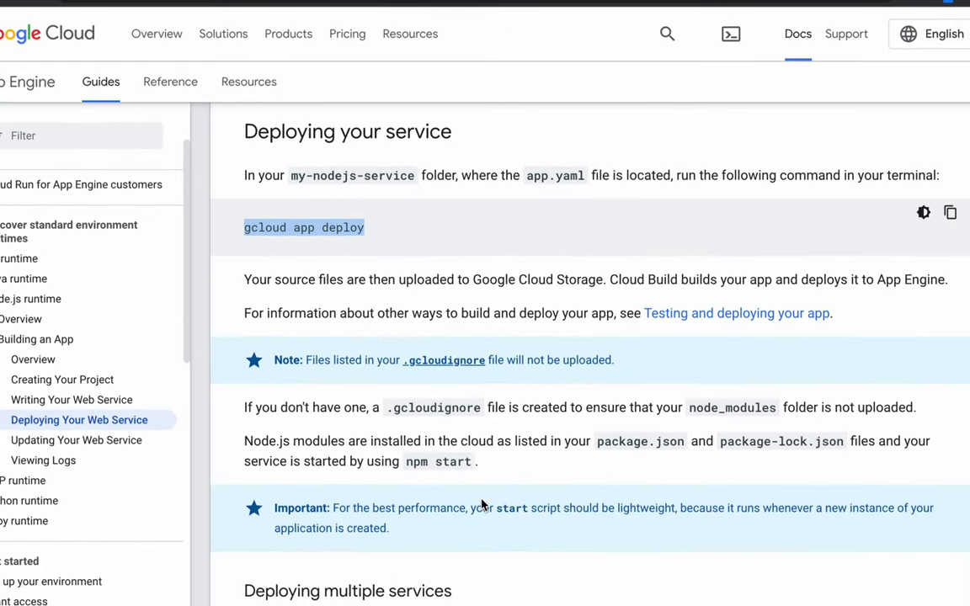
{"action": "scroll", "coordinate": [482, 504], "scroll_direction": "down", "scroll_amount": 3}
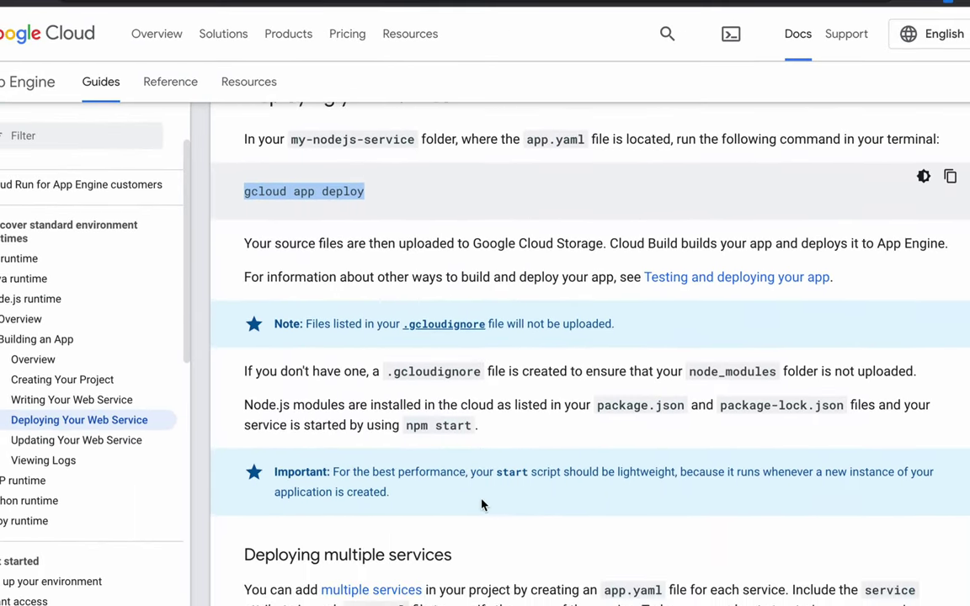
Step: Read the Deploying Your Web Service notes on package installation and npm start, and the section on deploying multiple services
{"action": "scroll", "coordinate": [483, 503], "scroll_direction": "up", "scroll_amount": 3}
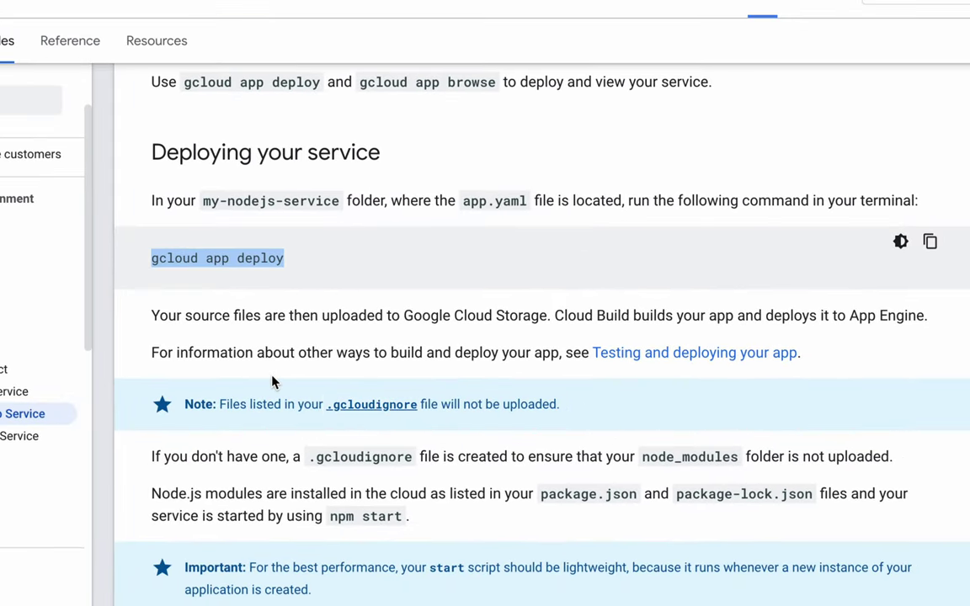
{"action": "scroll", "coordinate": [272, 381], "scroll_direction": "down", "scroll_amount": 1}
{"action": "scroll", "coordinate": [272, 381], "scroll_direction": "down", "scroll_amount": 2}
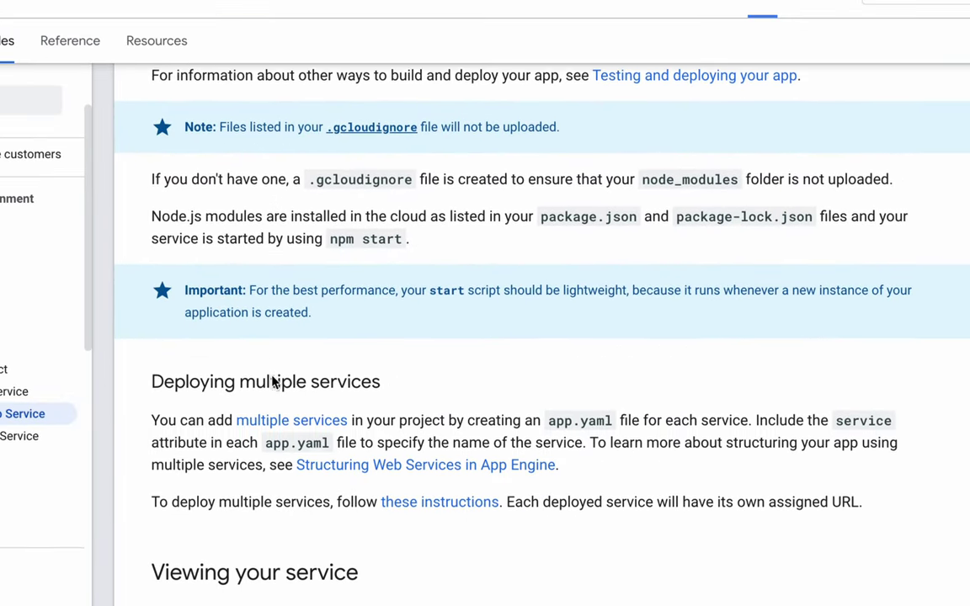
{"action": "scroll", "coordinate": [271, 374], "scroll_direction": "up", "scroll_amount": 2}
{"action": "left_click_drag", "start_coordinate": [286, 373], "coordinate": [412, 374]}
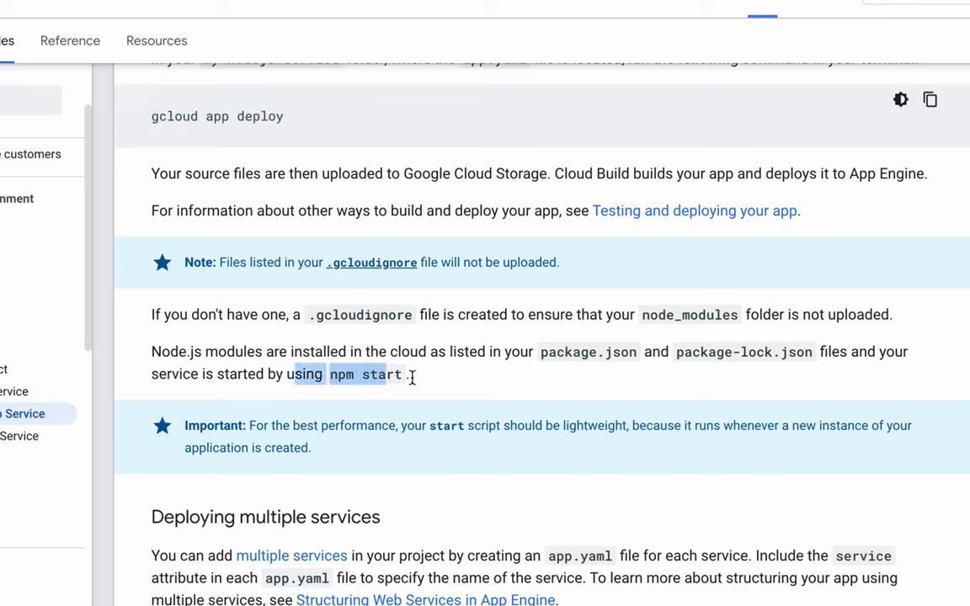
{"action": "left_click", "coordinate": [454, 384]}
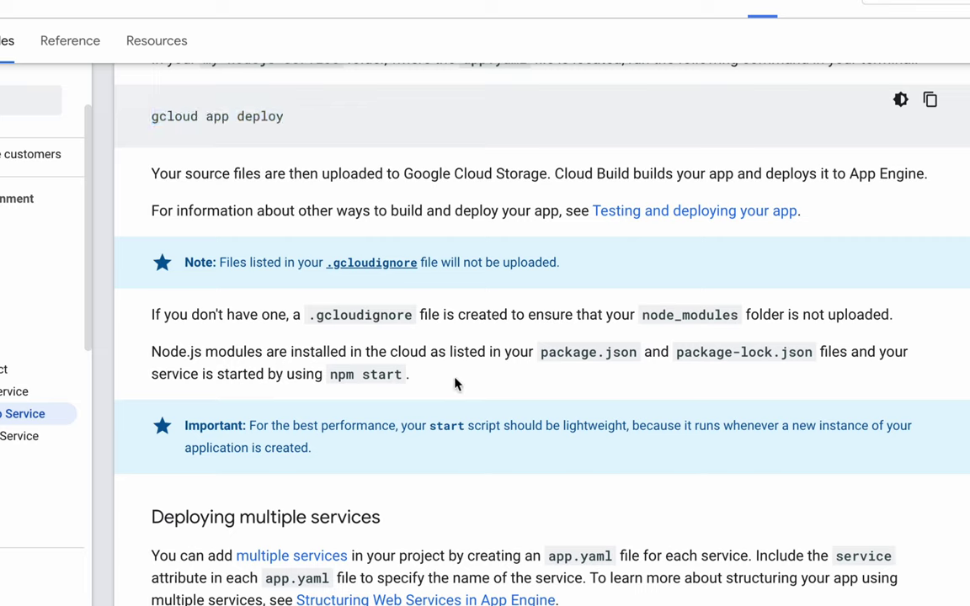
{"action": "scroll", "coordinate": [455, 384], "scroll_direction": "down", "scroll_amount": 3}
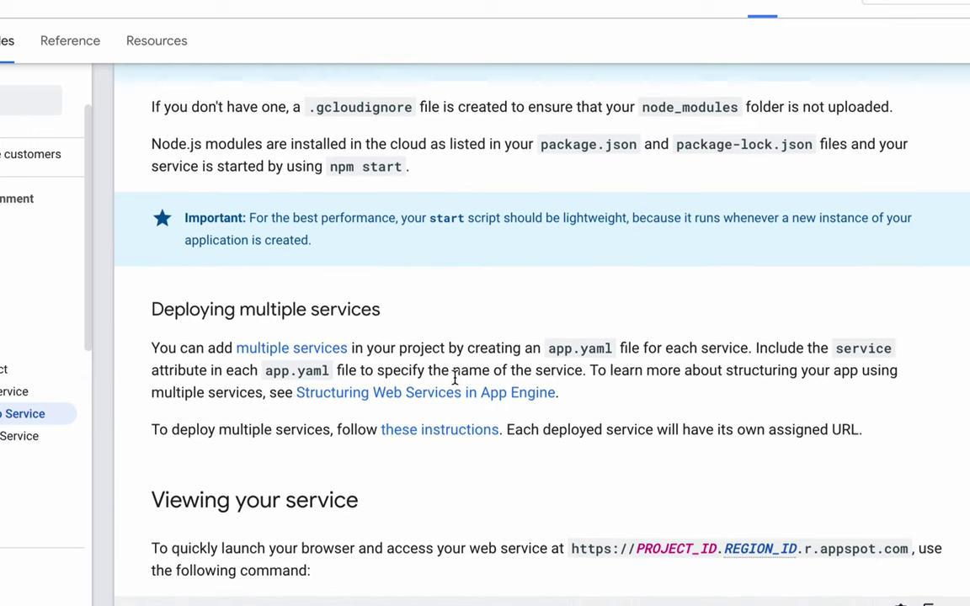
{"action": "scroll", "coordinate": [454, 384], "scroll_direction": "up", "scroll_amount": 2}
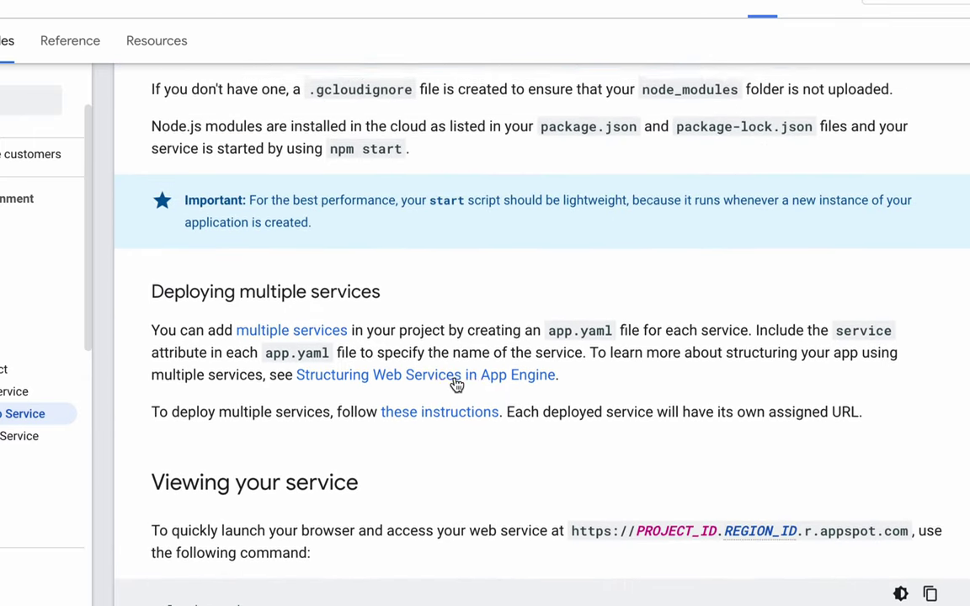
{"action": "scroll", "coordinate": [407, 290], "scroll_direction": "up", "scroll_amount": 4}
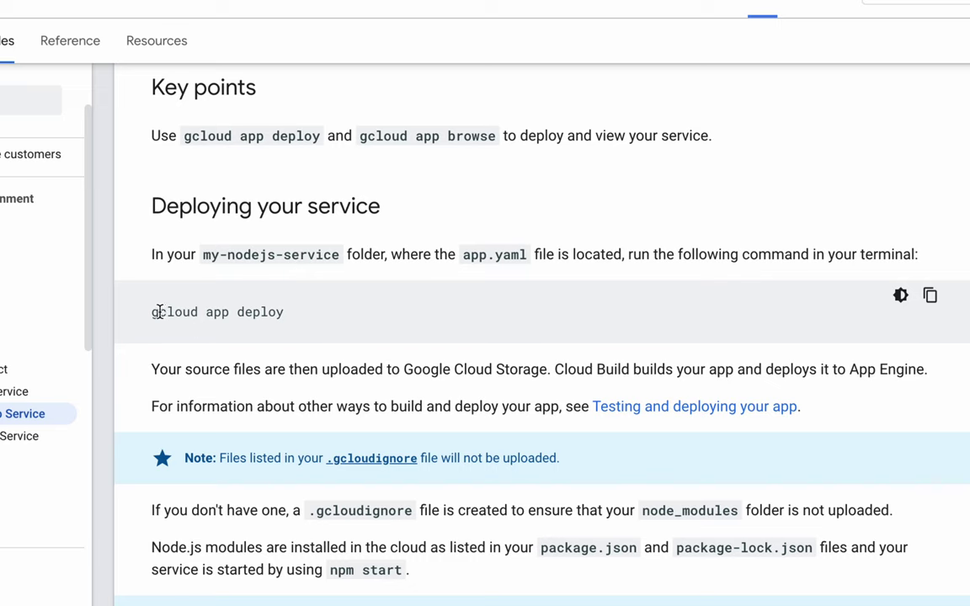
Step: Switch to VS Code and run gcloud app deploy in the terminal at the 2. expressJs hello world folder
{"action": "left_click_drag", "start_coordinate": [152, 313], "coordinate": [352, 319]}
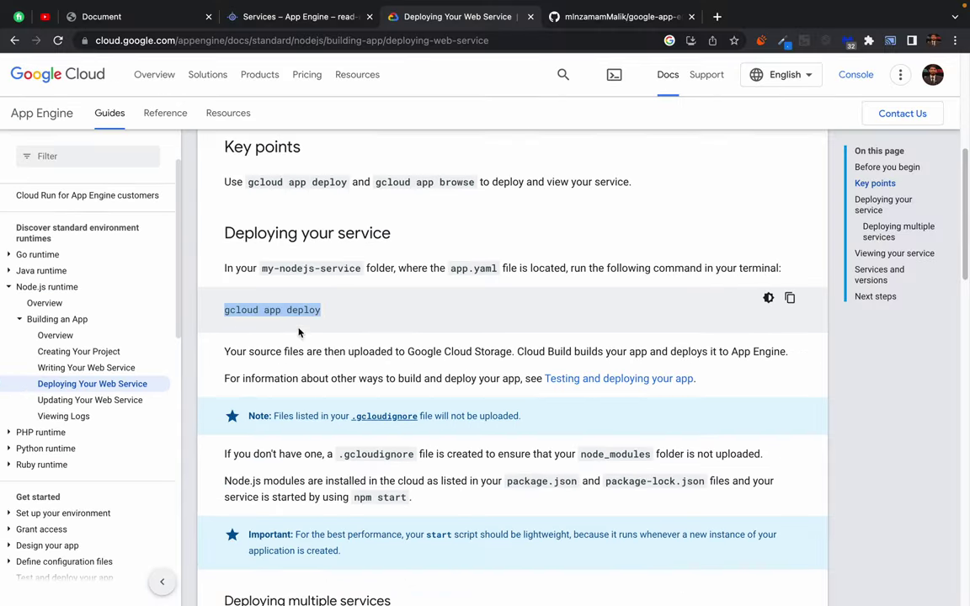
{"action": "key", "text": "super+v"}
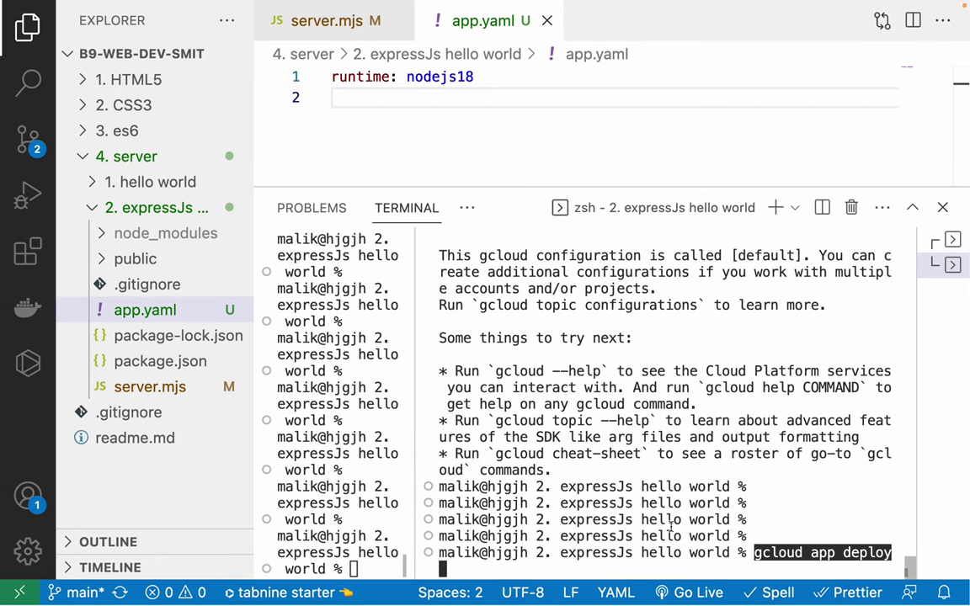
{"action": "key", "text": "Return"}
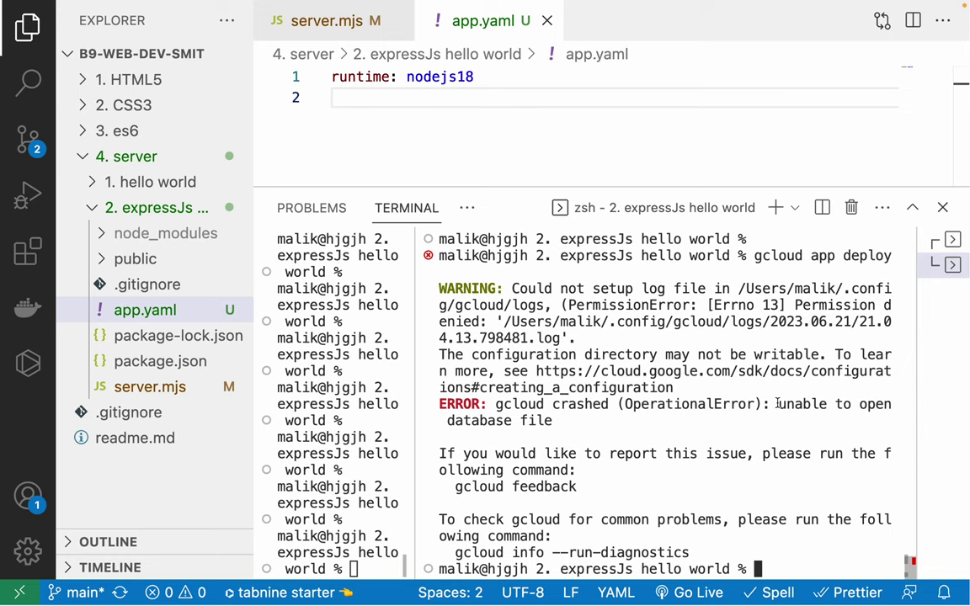
Step: Rerun the deployment as sudo gcloud app deploy and enter the account password
{"action": "left_click_drag", "start_coordinate": [780, 405], "coordinate": [781, 421]}
{"action": "left_click", "coordinate": [561, 487]}
{"action": "key", "text": "Up"}
{"action": "key", "text": "ctrl+a"}
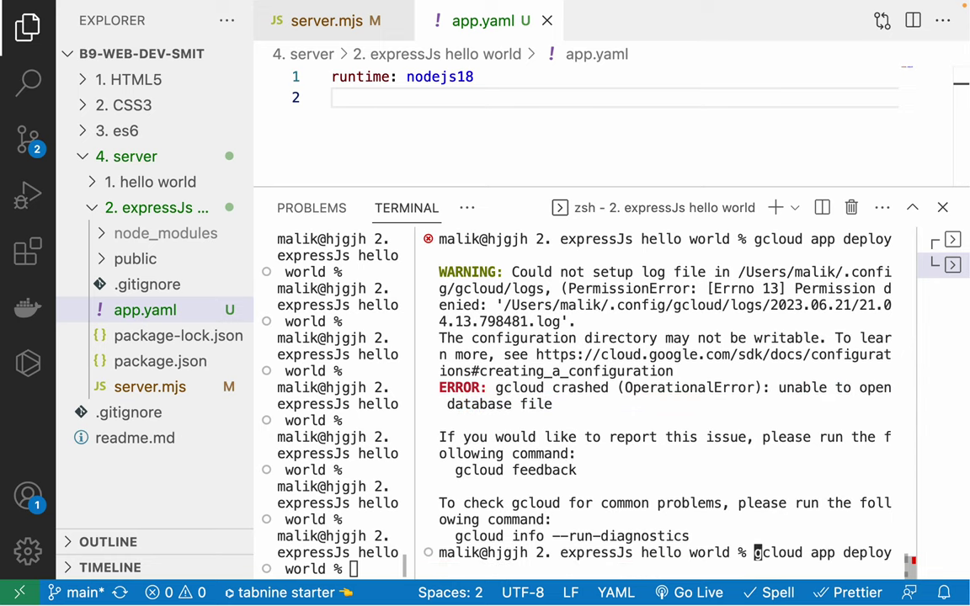
{"action": "type", "text": "sudo"}
{"action": "key", "text": "Return"}
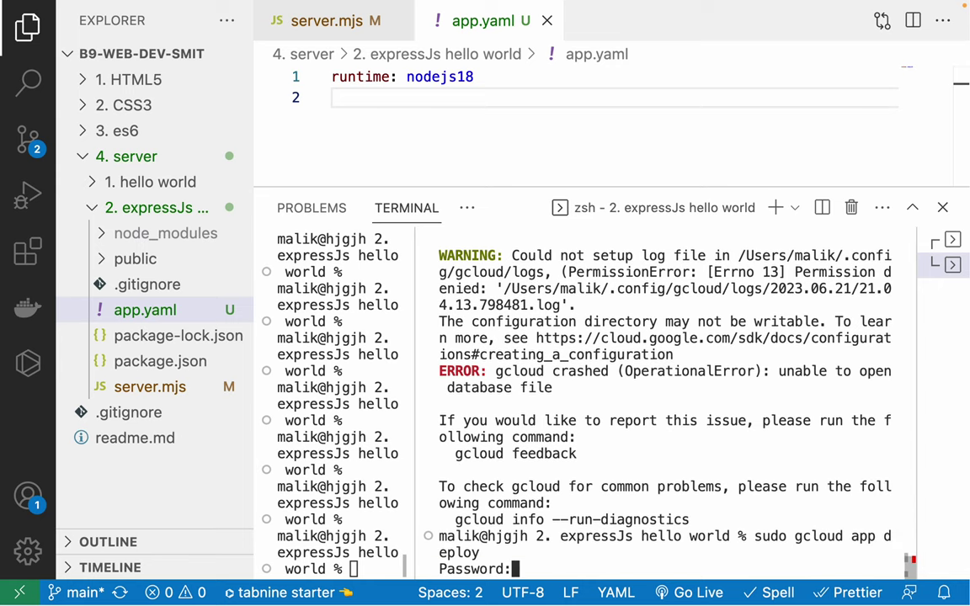
{"action": "key", "text": "Return"}
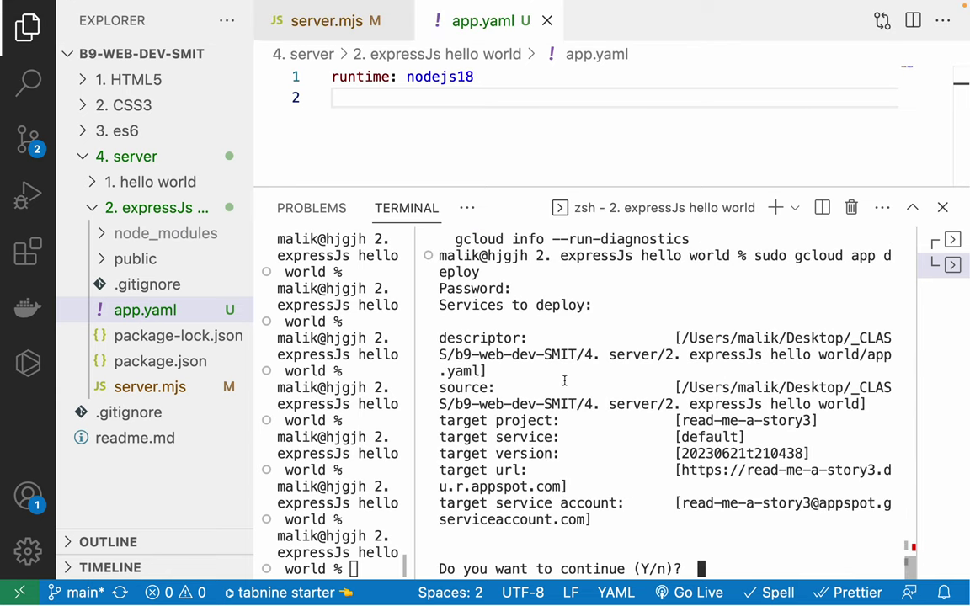
Step: Examine the services-to-deploy heading and the descriptor line in the terminal output
{"action": "scroll", "coordinate": [560, 409], "scroll_direction": "up", "scroll_amount": 1}
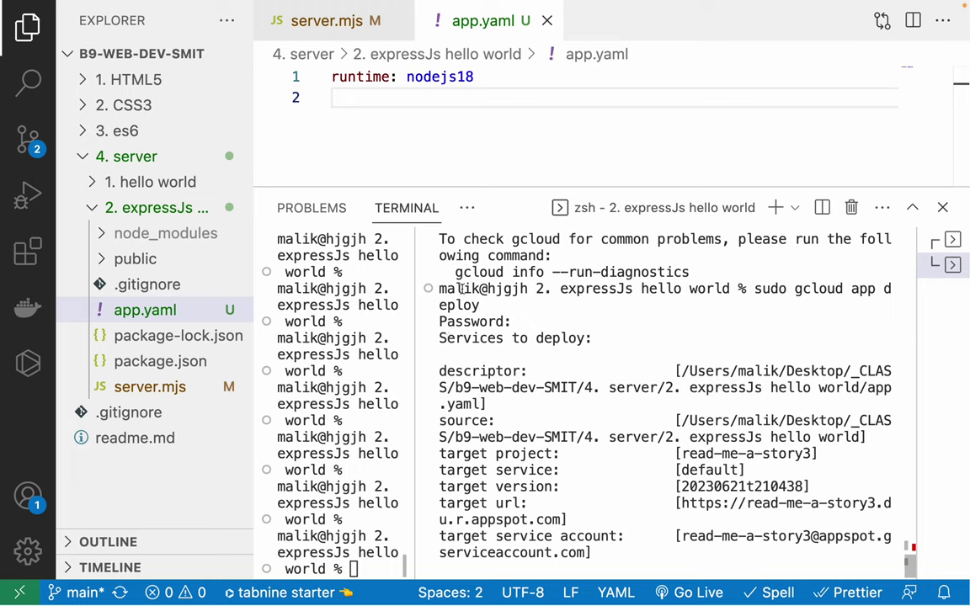
{"action": "left_click_drag", "start_coordinate": [439, 338], "coordinate": [591, 337]}
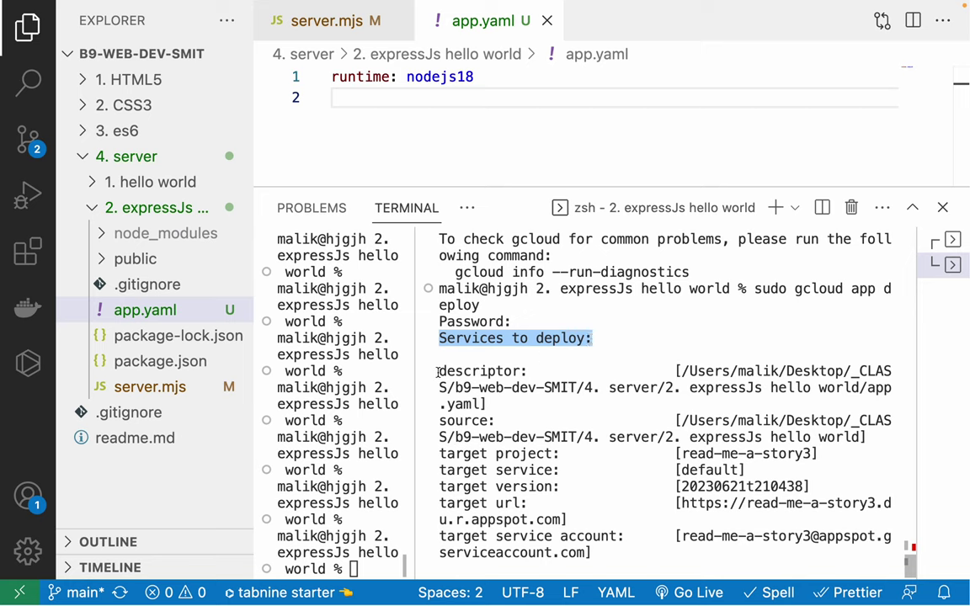
{"action": "left_click_drag", "start_coordinate": [439, 370], "coordinate": [665, 387]}
{"action": "left_click", "coordinate": [450, 235]}
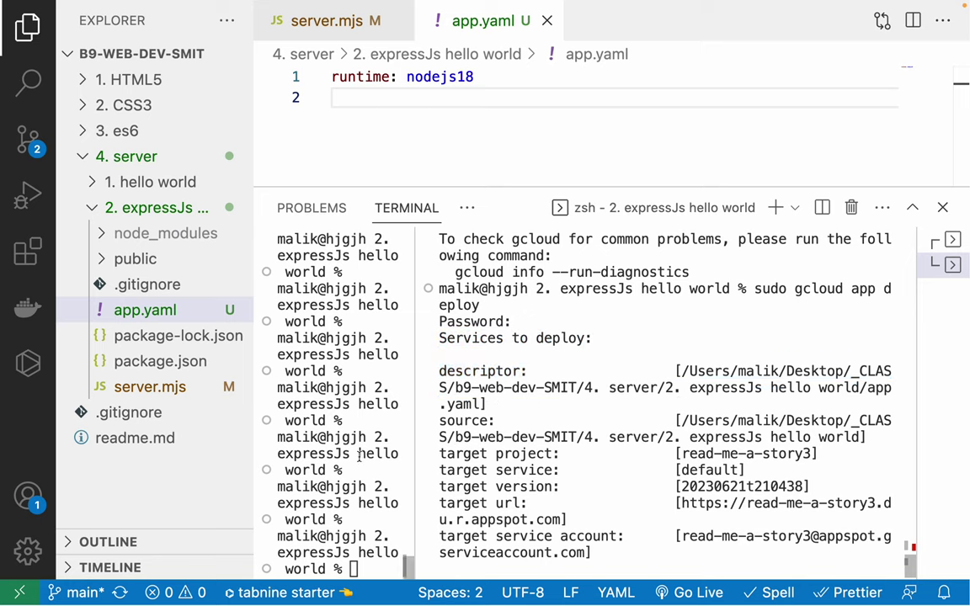
Step: Kill the unused split terminal and hide the file explorer to widen the deployment output
{"action": "right_click", "coordinate": [338, 337]}
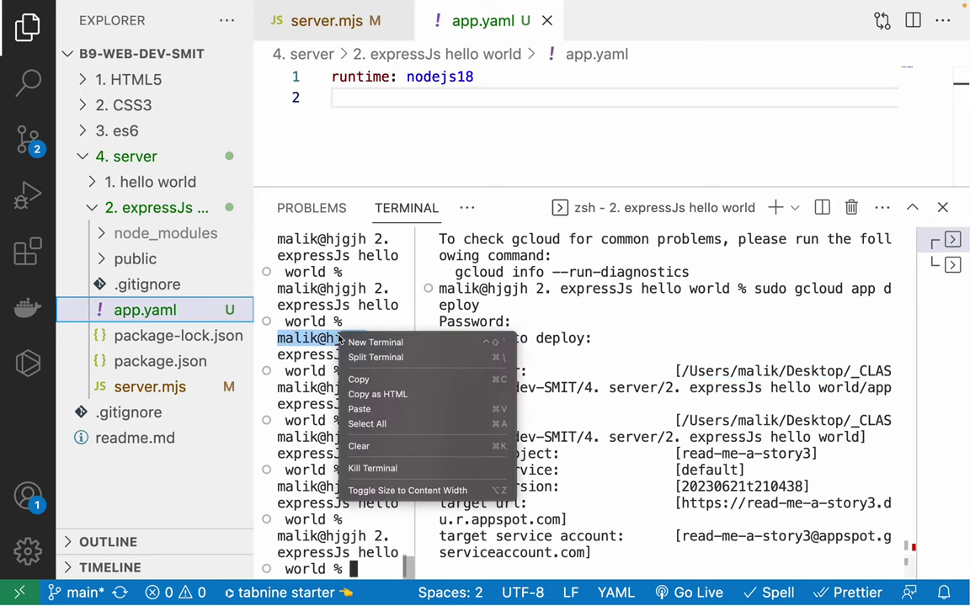
{"action": "left_click", "coordinate": [372, 469]}
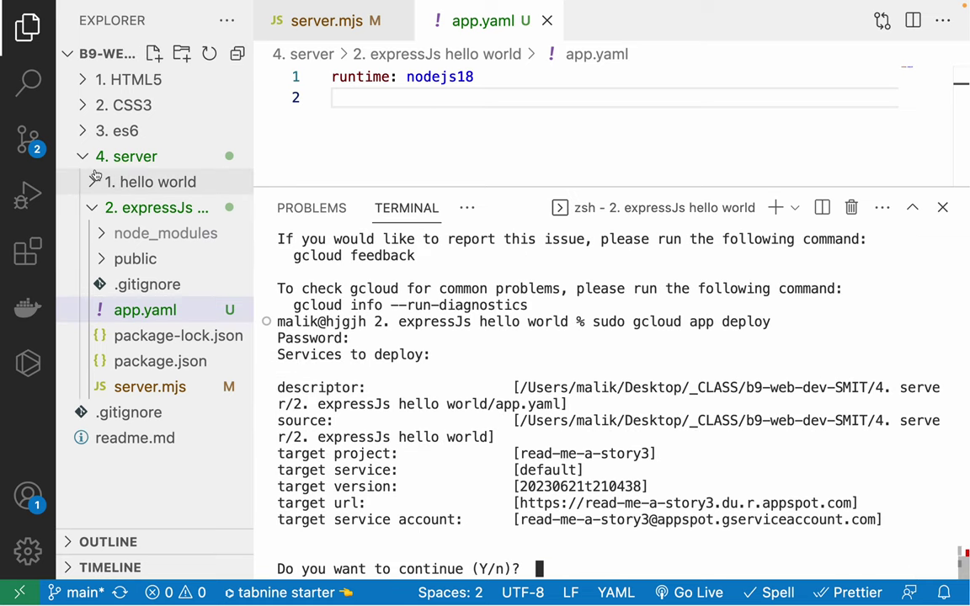
{"action": "key", "text": "super+b"}
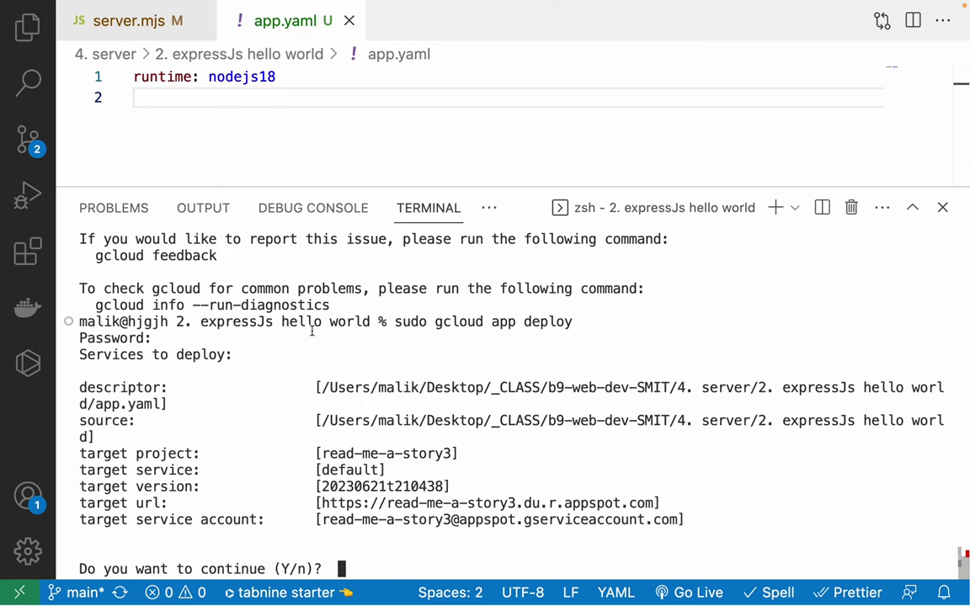
Step: Examine the target project, service, version, URL and service account in the deployment summary
{"action": "left_click_drag", "start_coordinate": [81, 454], "coordinate": [499, 454]}
{"action": "left_click_drag", "start_coordinate": [80, 477], "coordinate": [396, 473]}
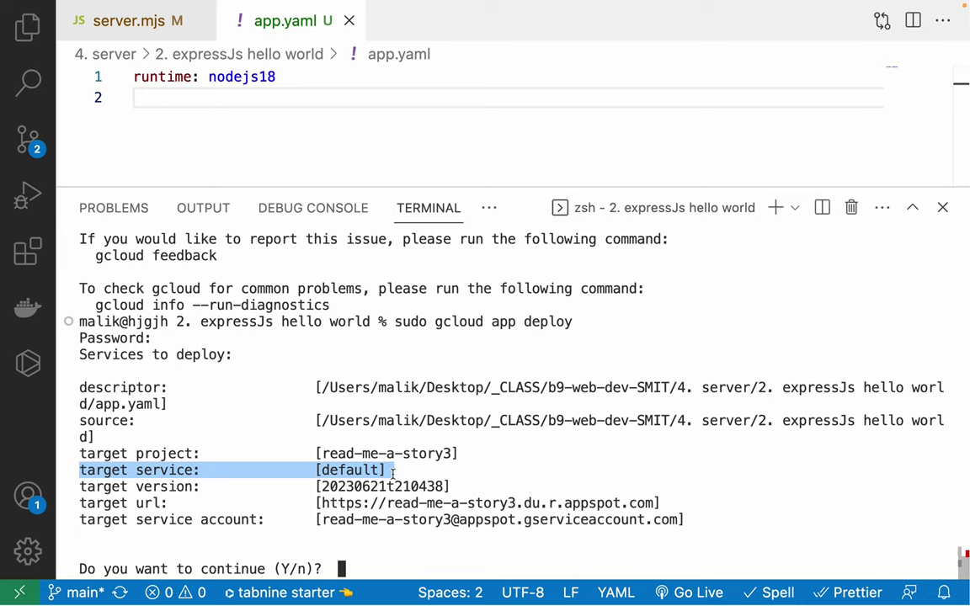
{"action": "left_click", "coordinate": [165, 474]}
{"action": "left_click_drag", "start_coordinate": [83, 485], "coordinate": [454, 485]}
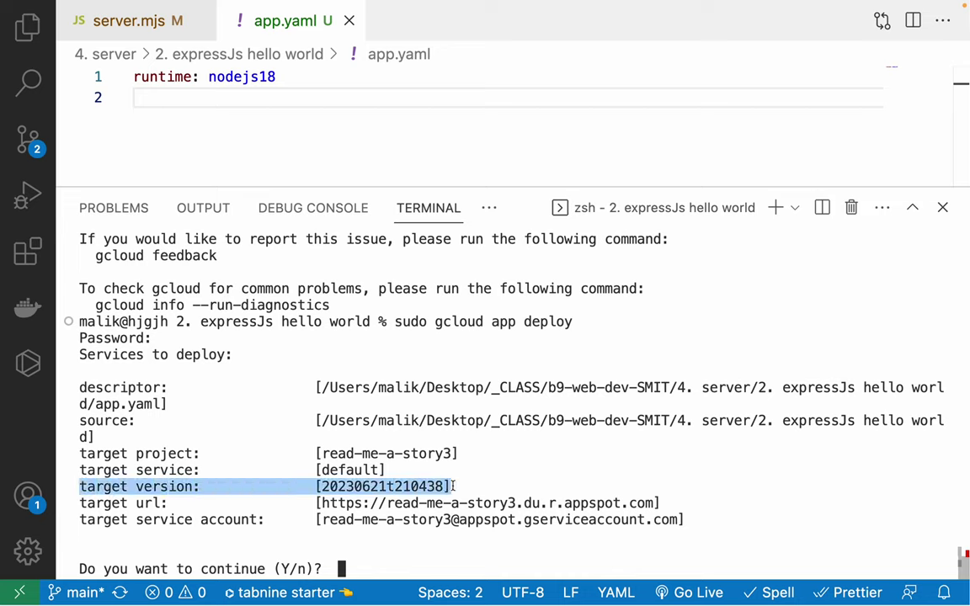
{"action": "left_click", "coordinate": [374, 469]}
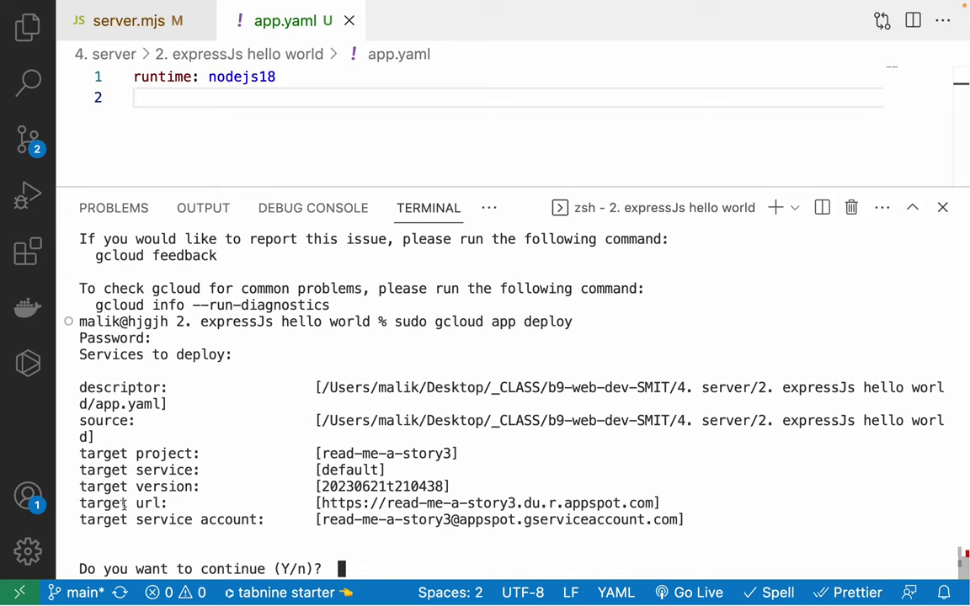
{"action": "left_click_drag", "start_coordinate": [80, 503], "coordinate": [662, 509]}
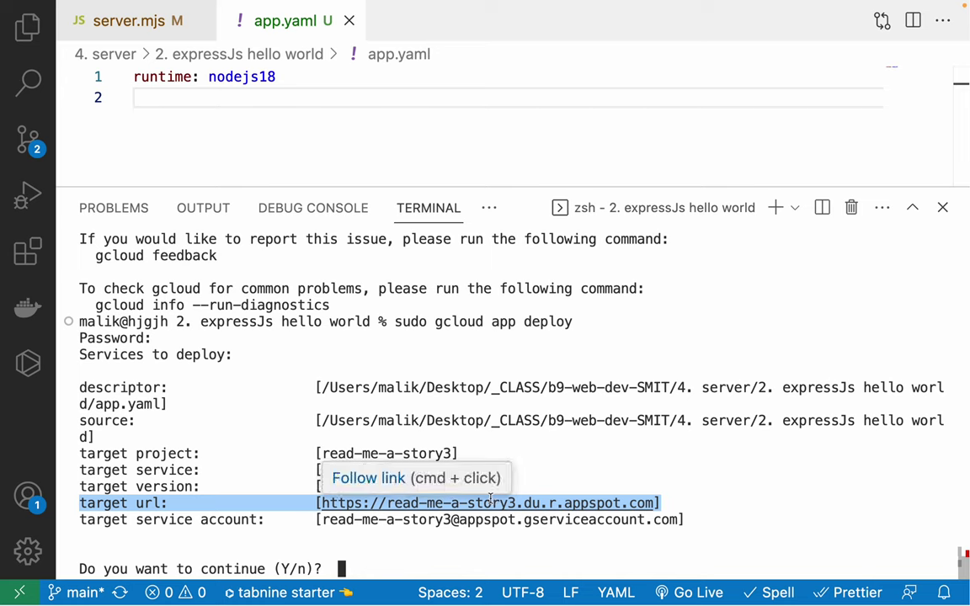
{"action": "left_click_drag", "start_coordinate": [78, 521], "coordinate": [689, 521]}
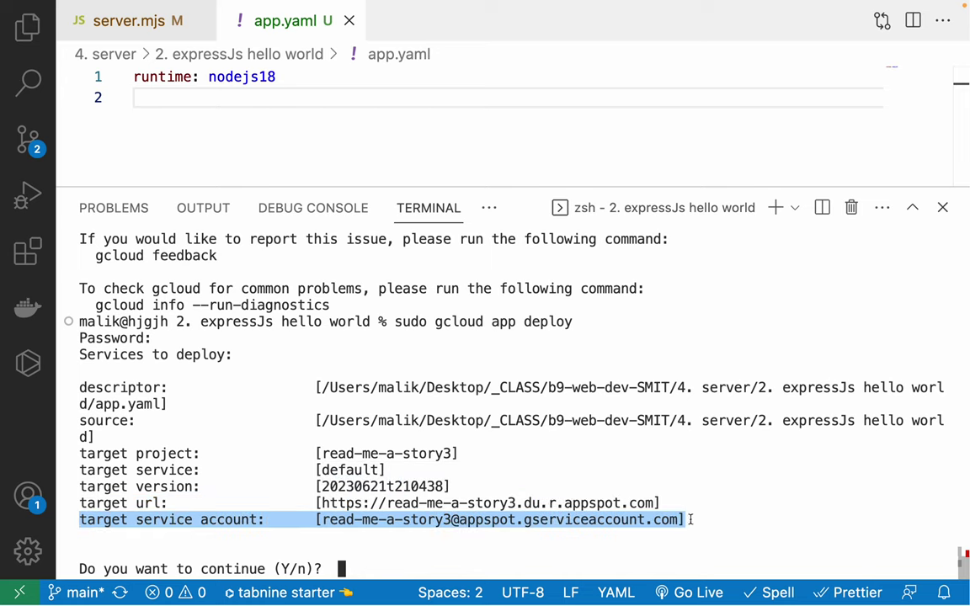
{"action": "left_click", "coordinate": [690, 519]}
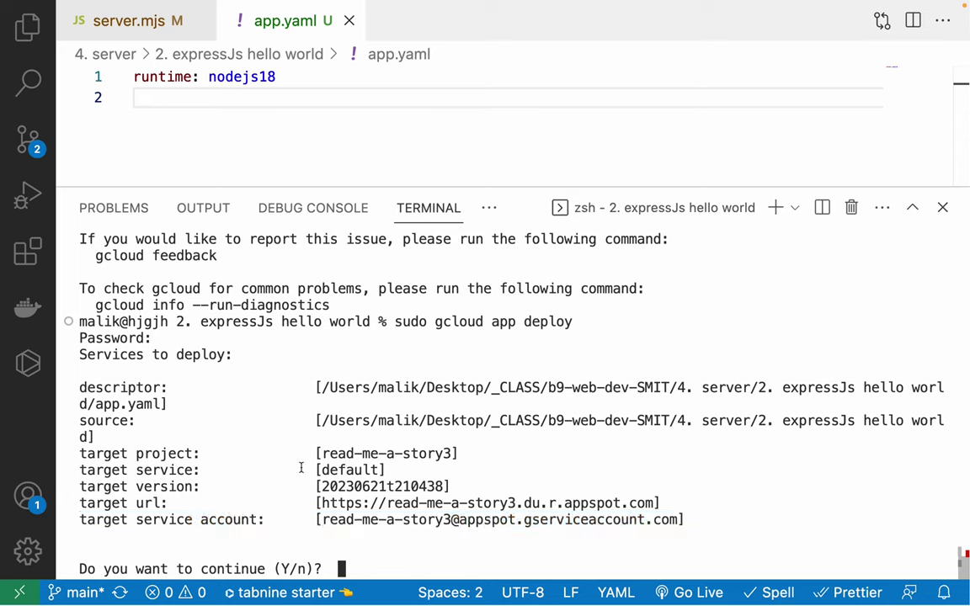
Step: Reduce the terminal panel's height and compare the target service name with the contents of app.yaml
{"action": "left_click_drag", "start_coordinate": [304, 469], "coordinate": [460, 468]}
{"action": "left_click", "coordinate": [461, 469]}
{"action": "left_click_drag", "start_coordinate": [303, 187], "coordinate": [362, 307]}
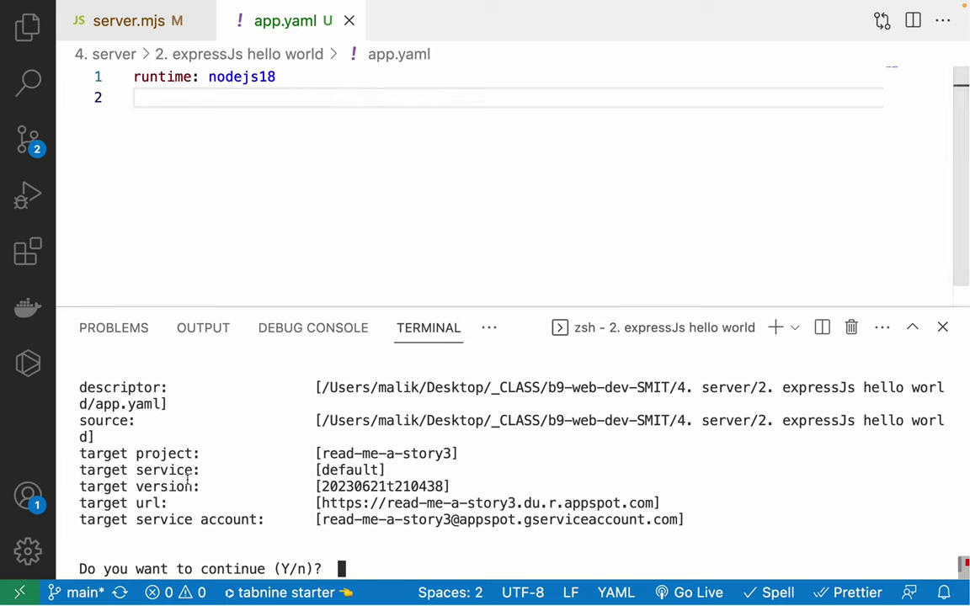
{"action": "double_click", "coordinate": [349, 470]}
{"action": "left_click", "coordinate": [349, 225]}
Step: Switch to the browser, open the Updating Your Web Service guide and skim through to the handler for submitted data
{"action": "key", "text": "ctrl+Right"}
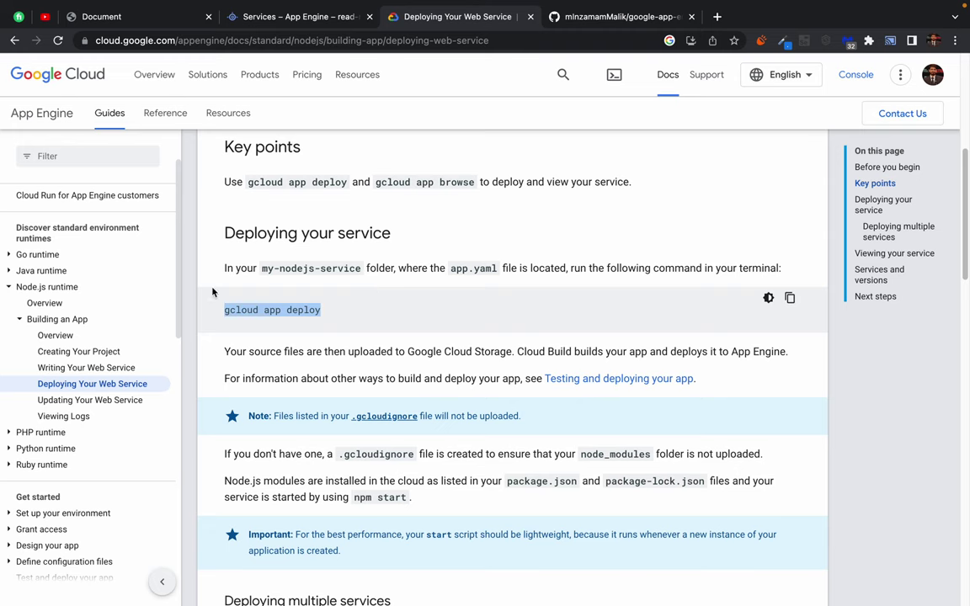
{"action": "left_click", "coordinate": [81, 402]}
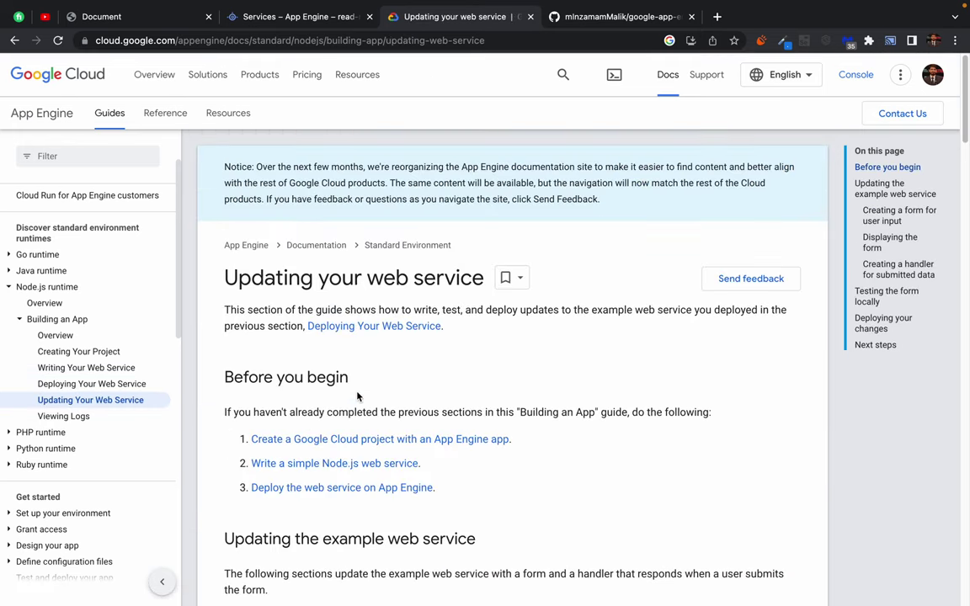
{"action": "scroll", "coordinate": [357, 395], "scroll_direction": "down", "scroll_amount": 6}
{"action": "scroll", "coordinate": [357, 394], "scroll_direction": "down", "scroll_amount": 5}
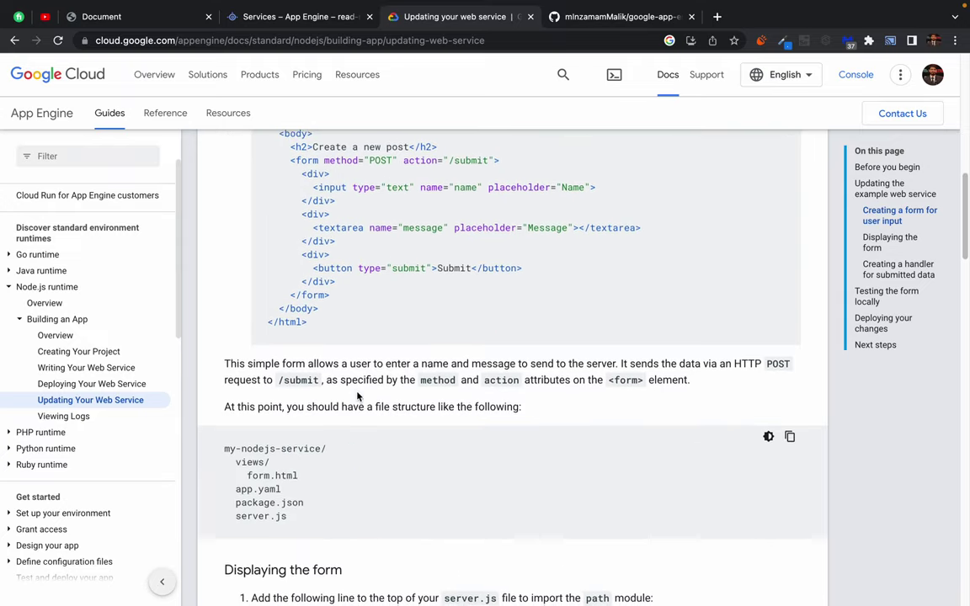
{"action": "scroll", "coordinate": [356, 395], "scroll_direction": "down", "scroll_amount": 5}
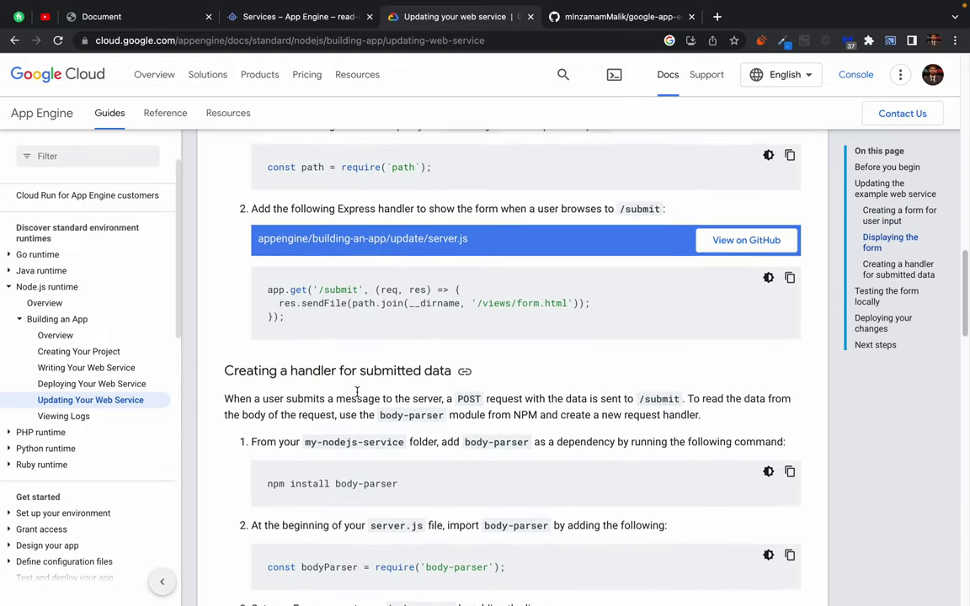
{"action": "scroll", "coordinate": [357, 395], "scroll_direction": "down", "scroll_amount": 5}
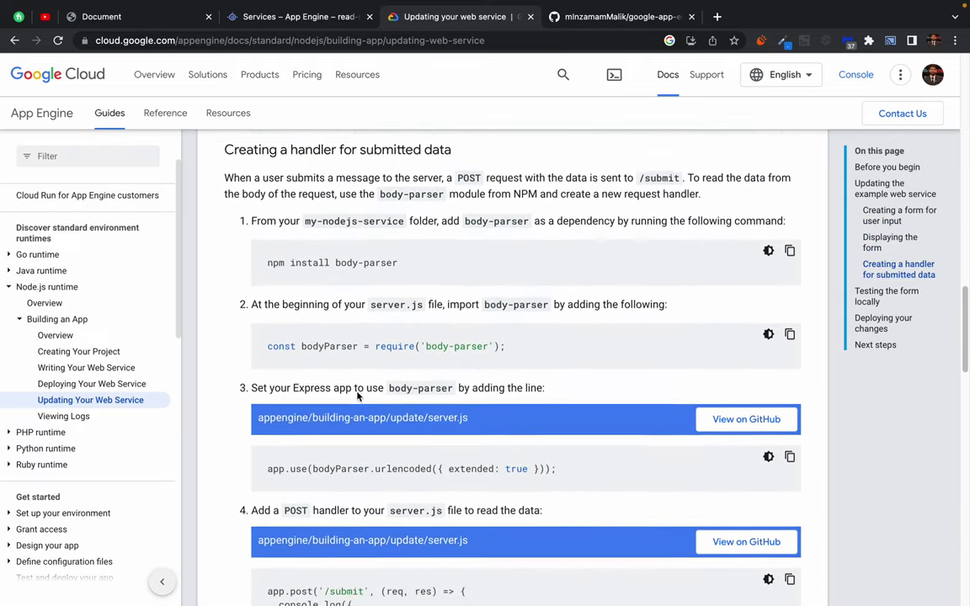
Step: Switch to the google-app-engine-nodejs-hello-world repository on GitHub, open its app.yaml and go back to the repository list
{"action": "left_click", "coordinate": [606, 16]}
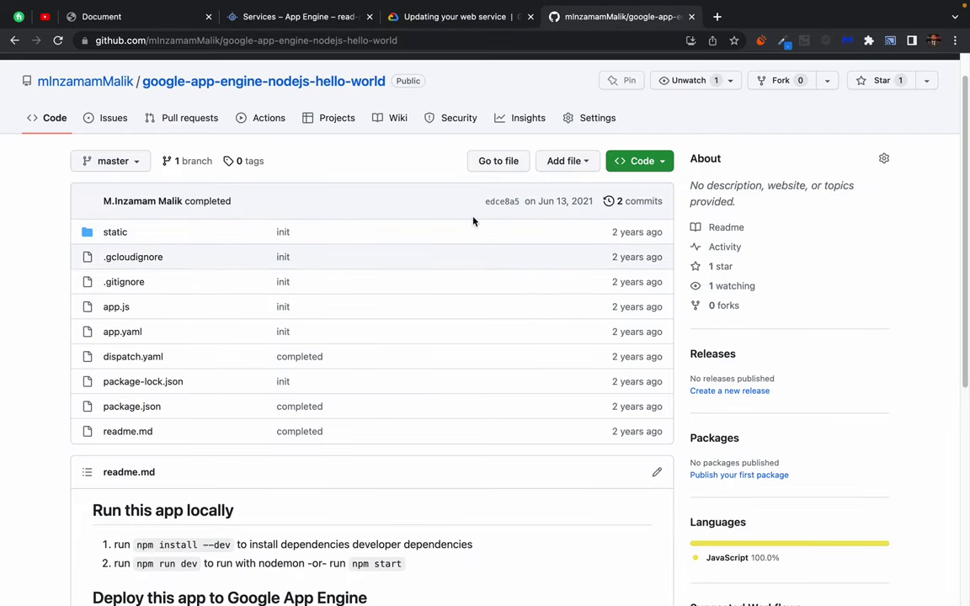
{"action": "left_click", "coordinate": [123, 333]}
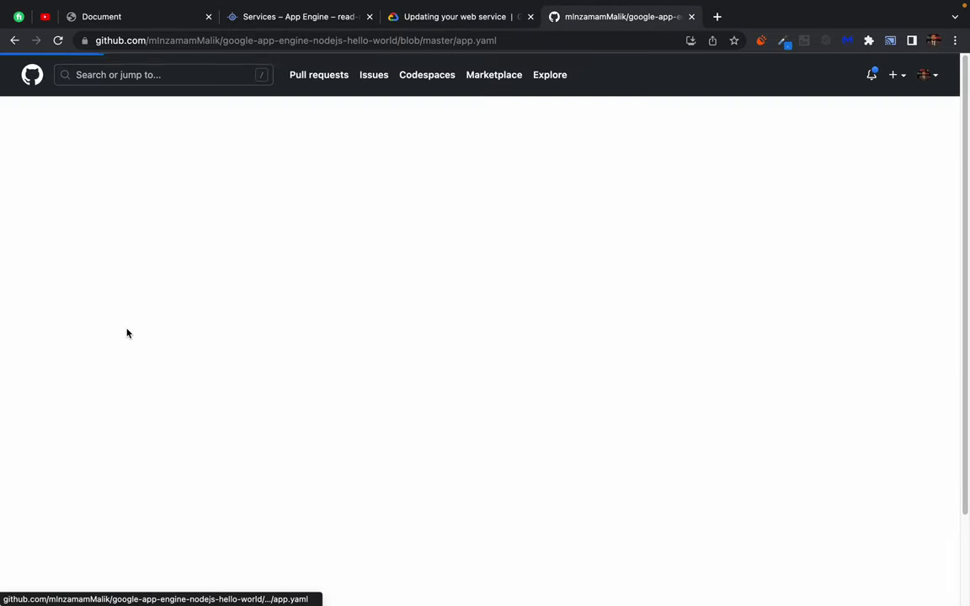
{"action": "scroll", "coordinate": [167, 262], "scroll_direction": "left", "scroll_amount": 5}
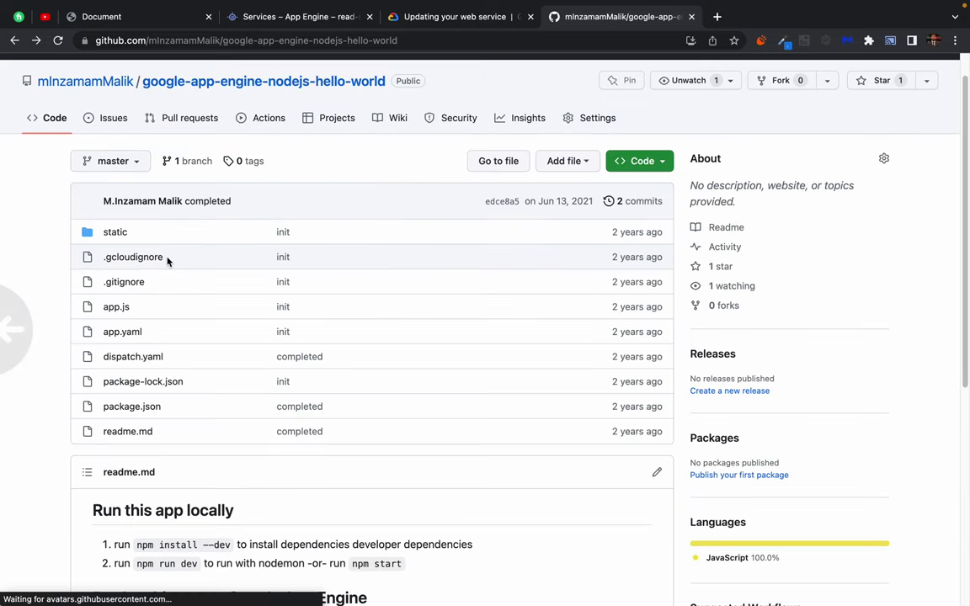
{"action": "scroll", "coordinate": [59, 232], "scroll_direction": "left", "scroll_amount": 5}
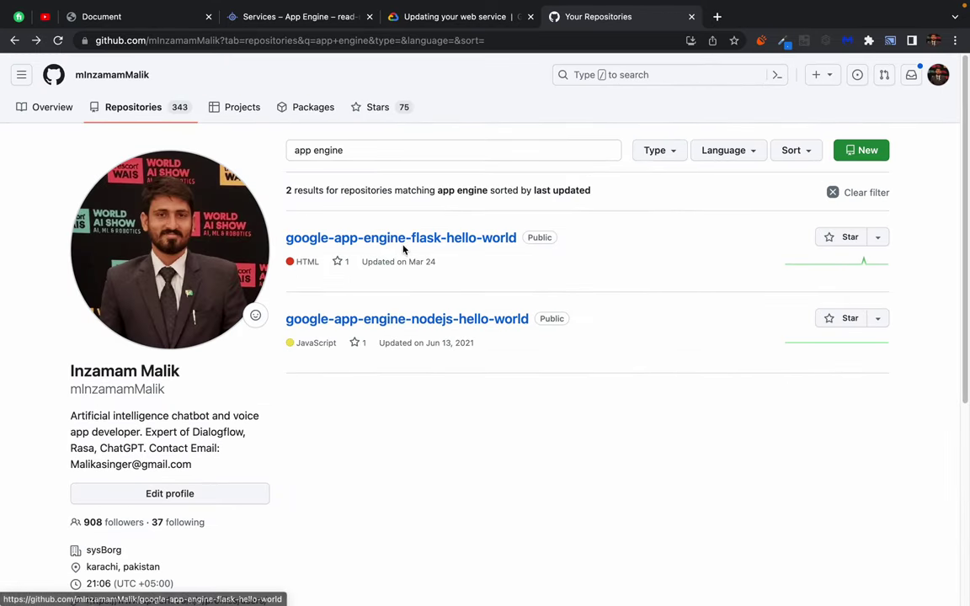
Step: Search the repositories for "image", open app.yaml in imageapp-python and copy its "service: defaultflex" line
{"action": "triple_click", "coordinate": [372, 149]}
{"action": "type", "text": "image"}
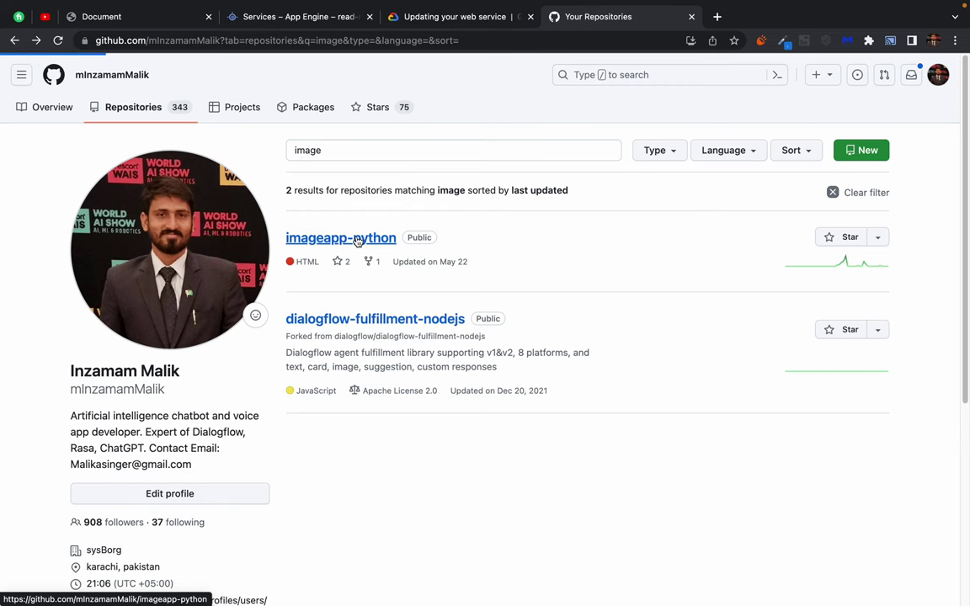
{"action": "left_click", "coordinate": [358, 240]}
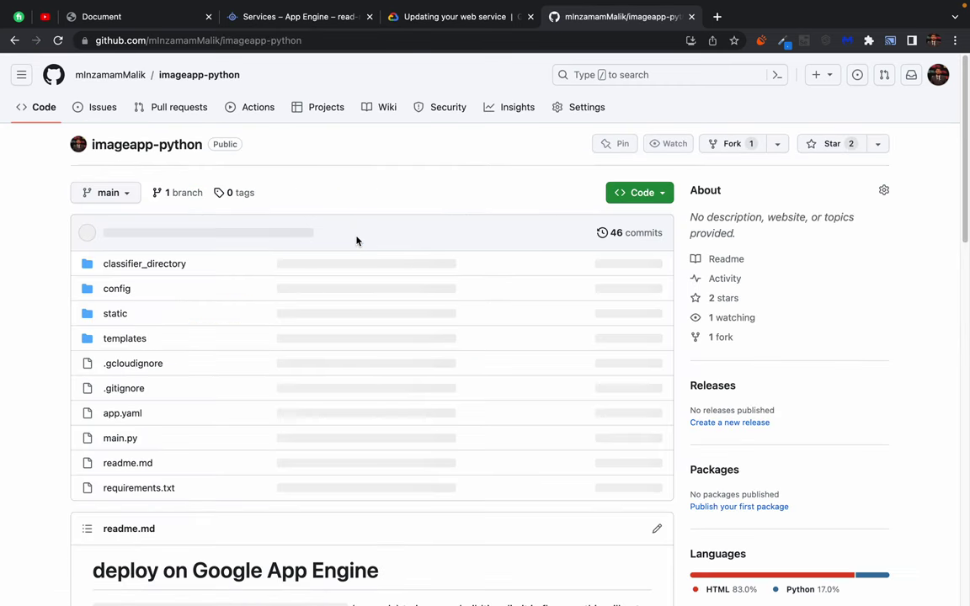
{"action": "left_click", "coordinate": [124, 414]}
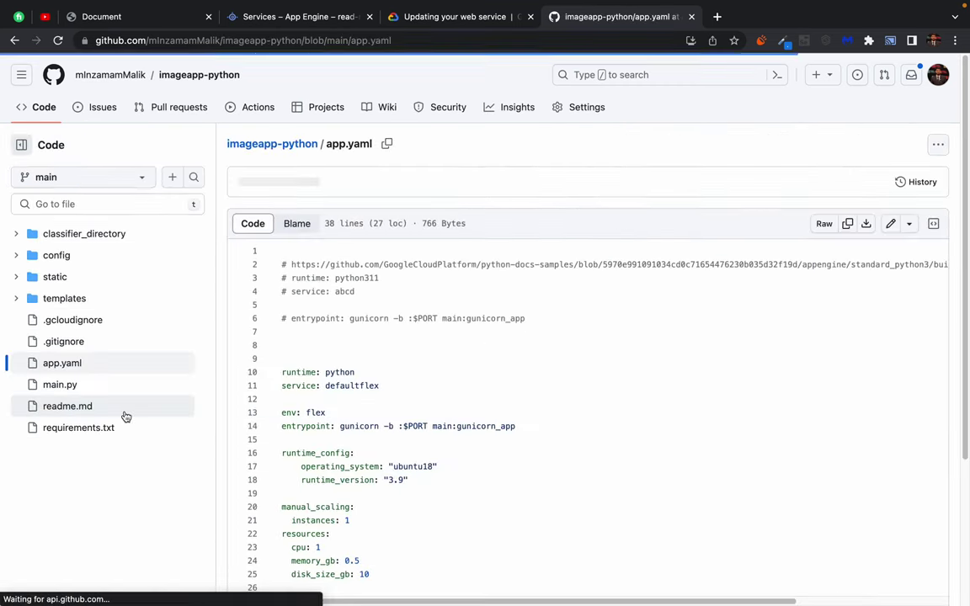
{"action": "scroll", "coordinate": [383, 444], "scroll_direction": "down", "scroll_amount": 1}
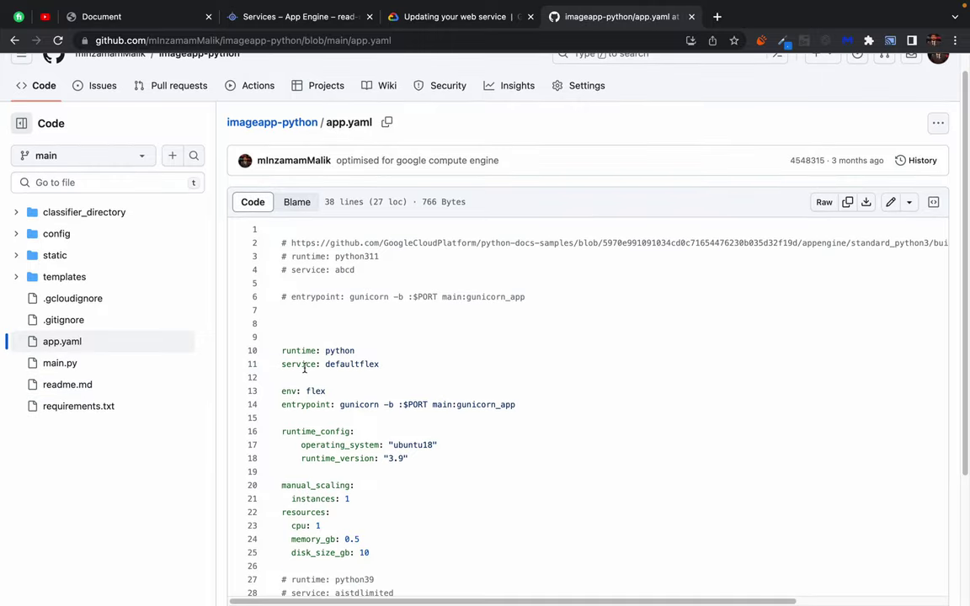
{"action": "triple_click", "coordinate": [300, 366]}
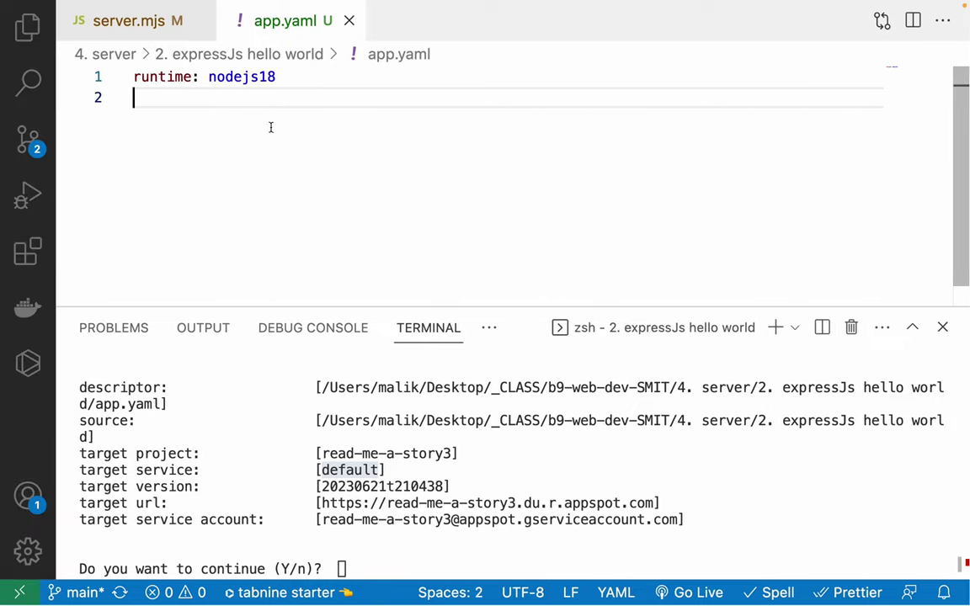
Step: Switch to VS Code, add the line "service: smitdemo" below the runtime in app.yaml and save the file
{"action": "type", "text": "service: defaultflex"}
{"action": "double_click", "coordinate": [237, 100]}
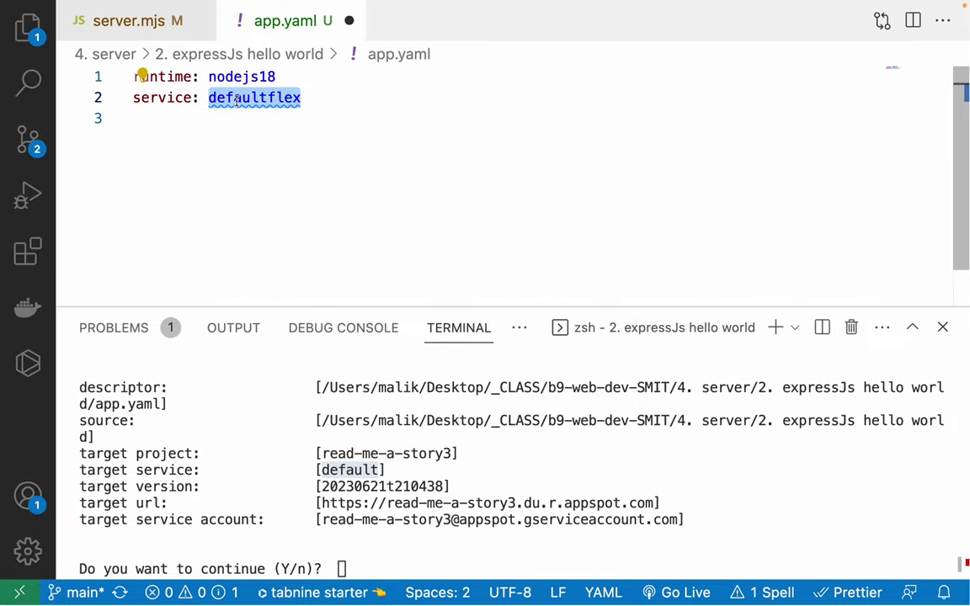
{"action": "type", "text": "smit"}
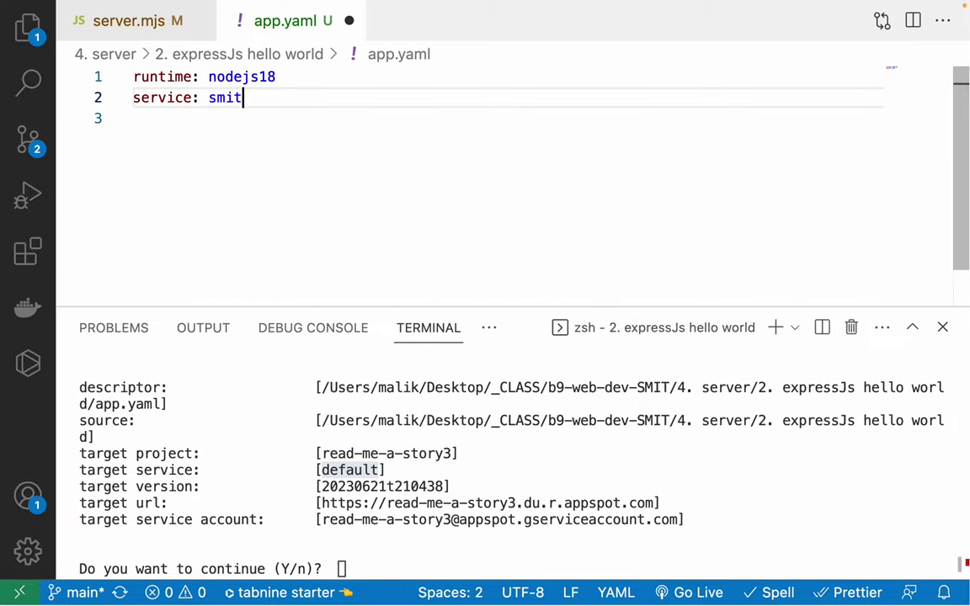
{"action": "type", "text": "demo"}
{"action": "left_click", "coordinate": [328, 123]}
{"action": "key", "text": "cmd+s"}
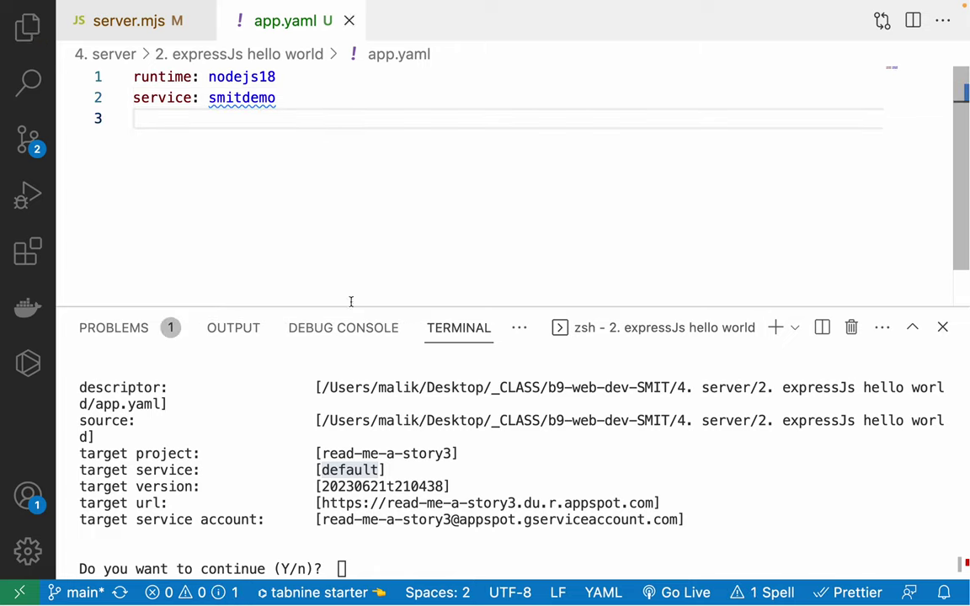
Step: Abort the pending deployment in the terminal and run "sudo gcloud app deploy" again
{"action": "left_click", "coordinate": [405, 405]}
{"action": "key", "text": "ctrl+c"}
{"action": "key", "text": "Return"}
{"action": "key", "text": "Return"}
{"action": "key", "text": "Up"}
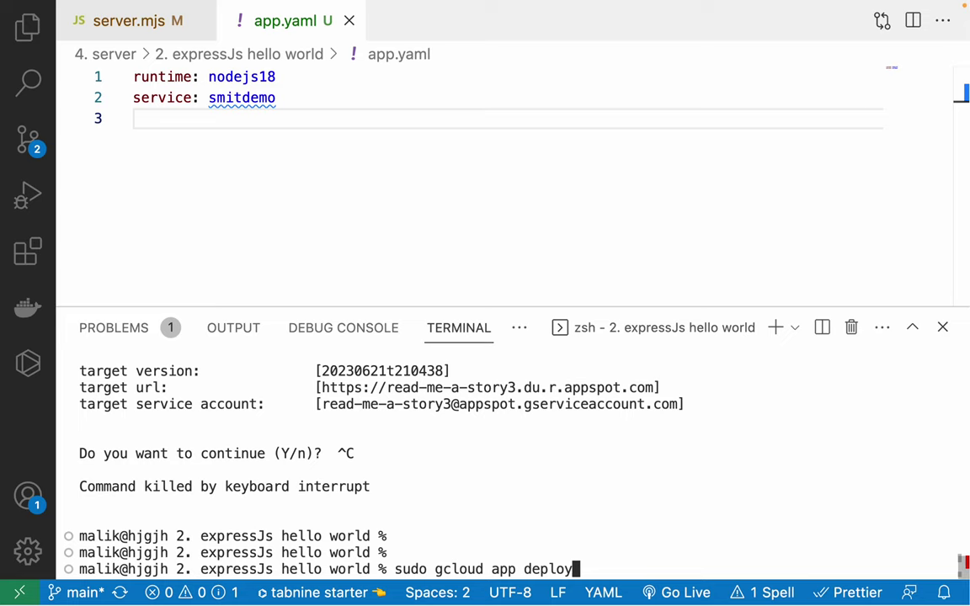
{"action": "key", "text": "Return"}
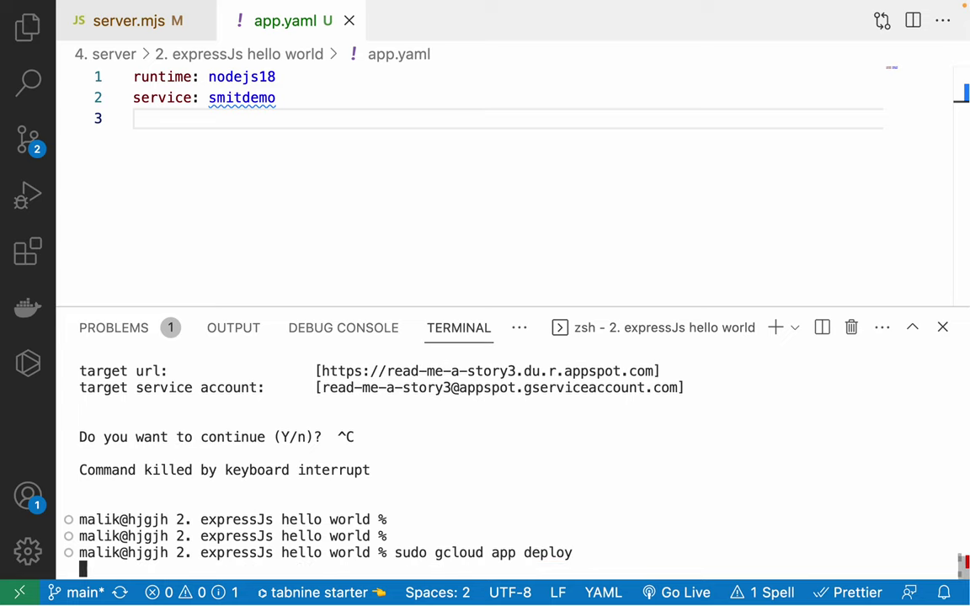
Step: Enlarge the terminal panel, check the target service in the deployment summary and confirm the deployment
{"action": "left_click_drag", "start_coordinate": [318, 306], "coordinate": [301, 219]}
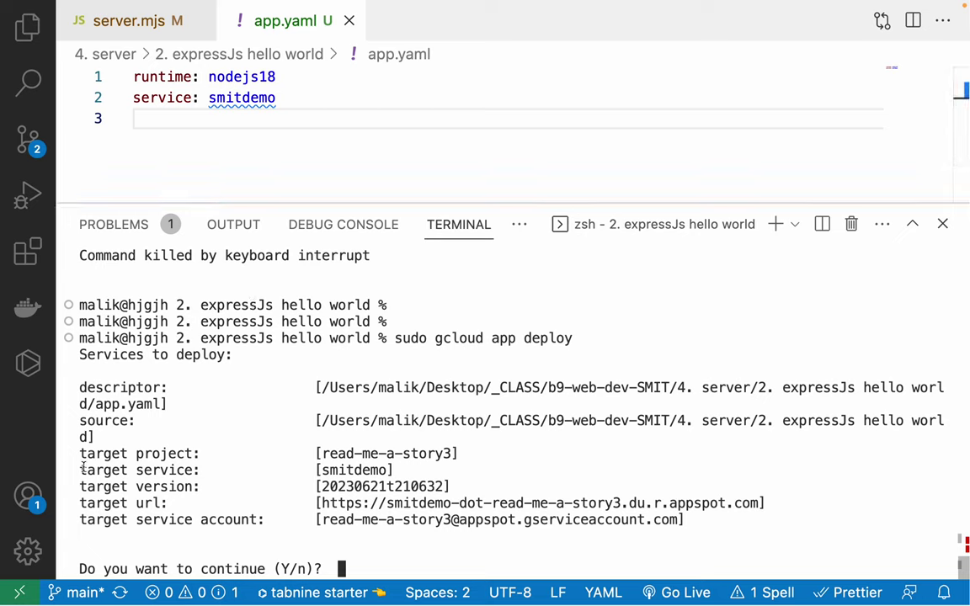
{"action": "left_click_drag", "start_coordinate": [83, 468], "coordinate": [454, 466]}
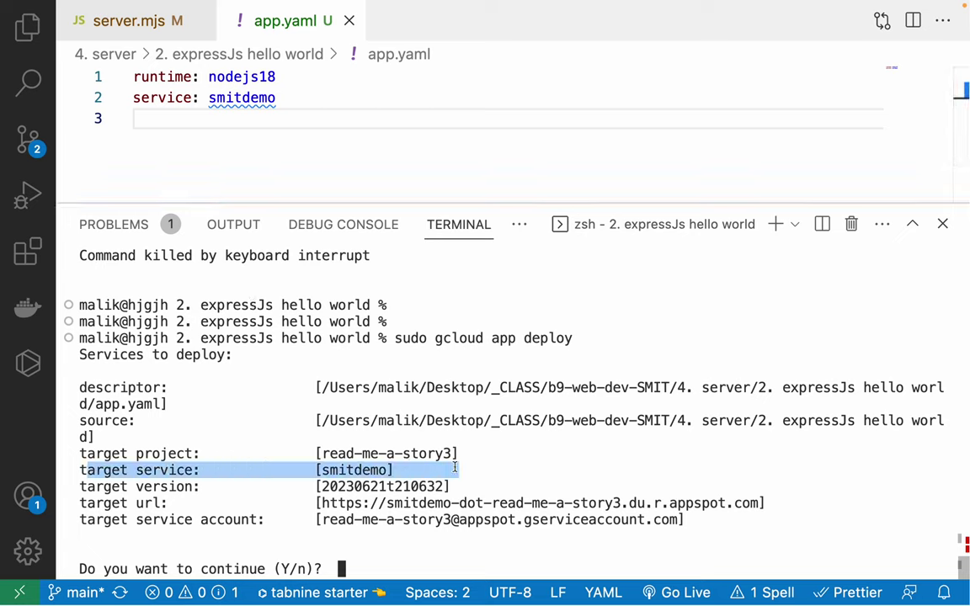
{"action": "left_click", "coordinate": [455, 467]}
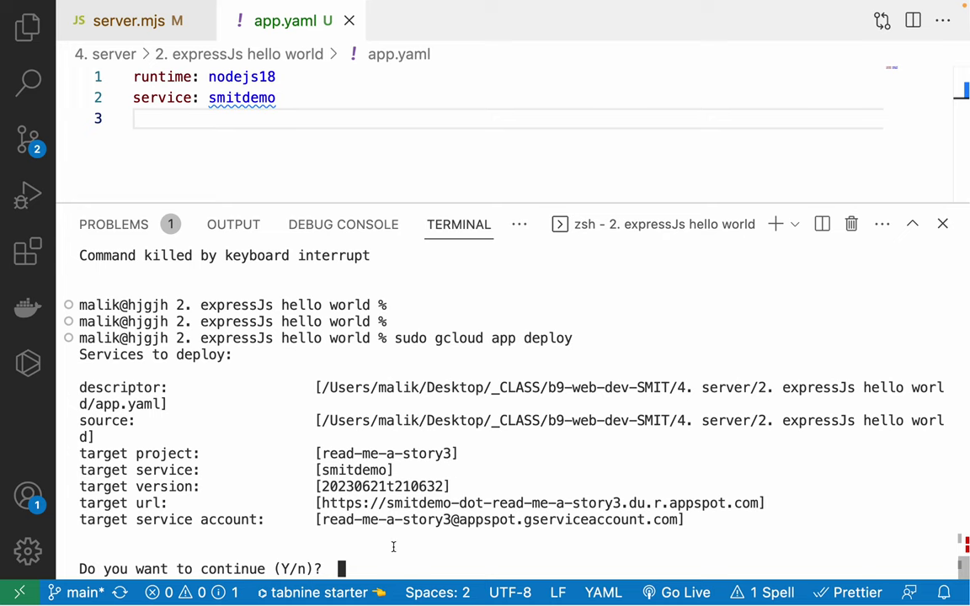
{"action": "key", "text": "Return"}
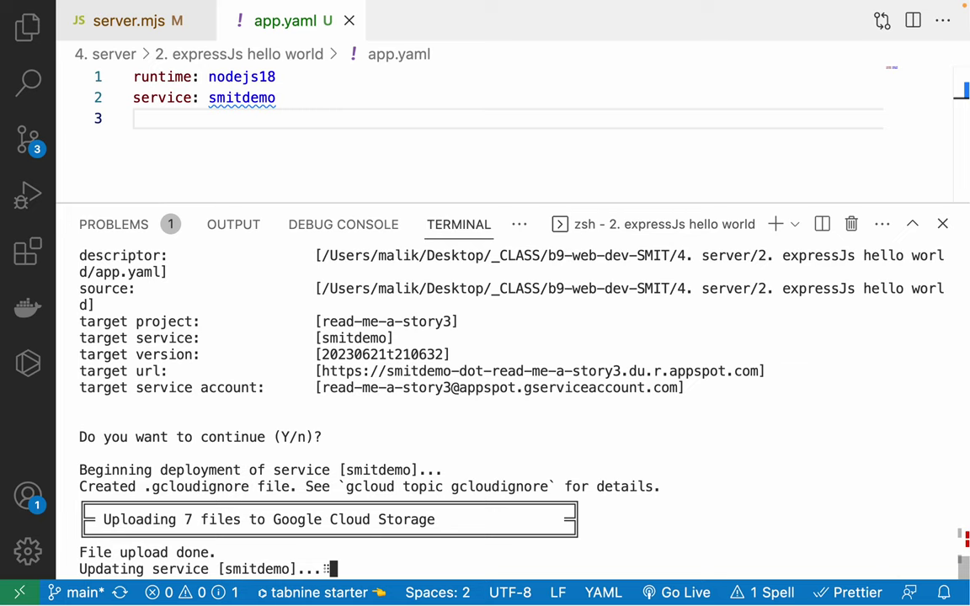
Step: Show the file explorer to check the project files during the deployment, and hide it again
{"action": "left_click", "coordinate": [35, 44]}
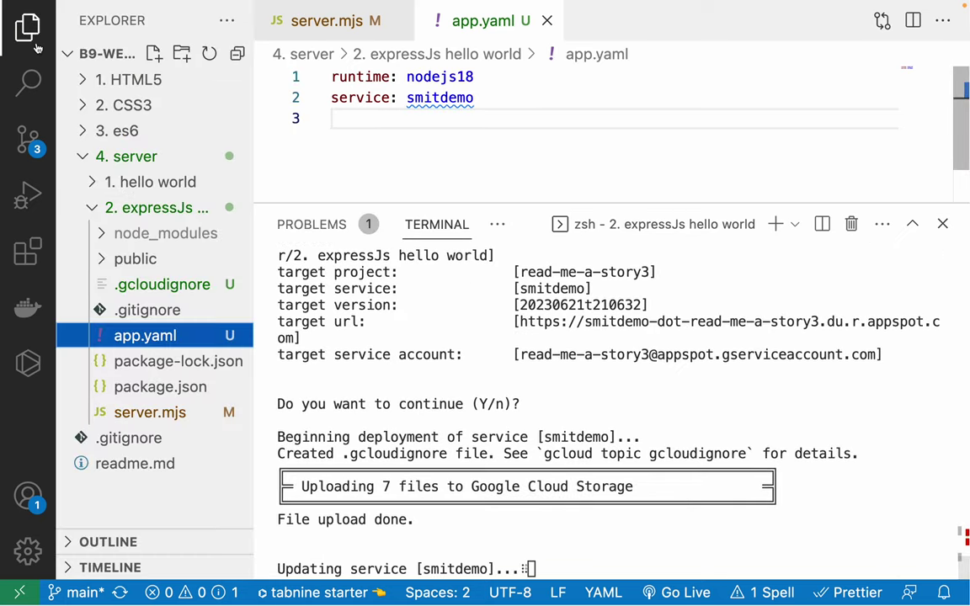
{"action": "left_click", "coordinate": [28, 28]}
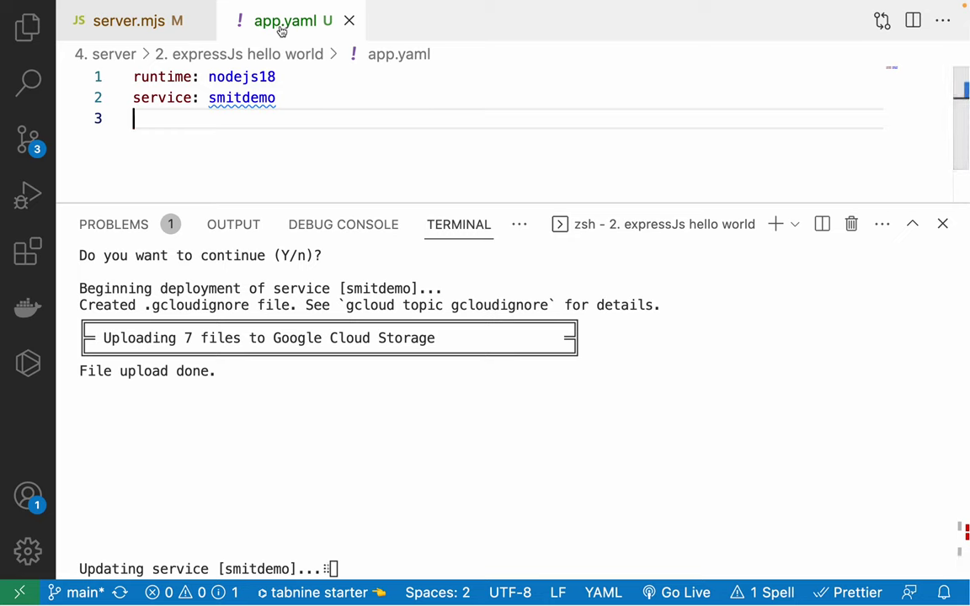
{"action": "mouse_move", "coordinate": [299, 5]}
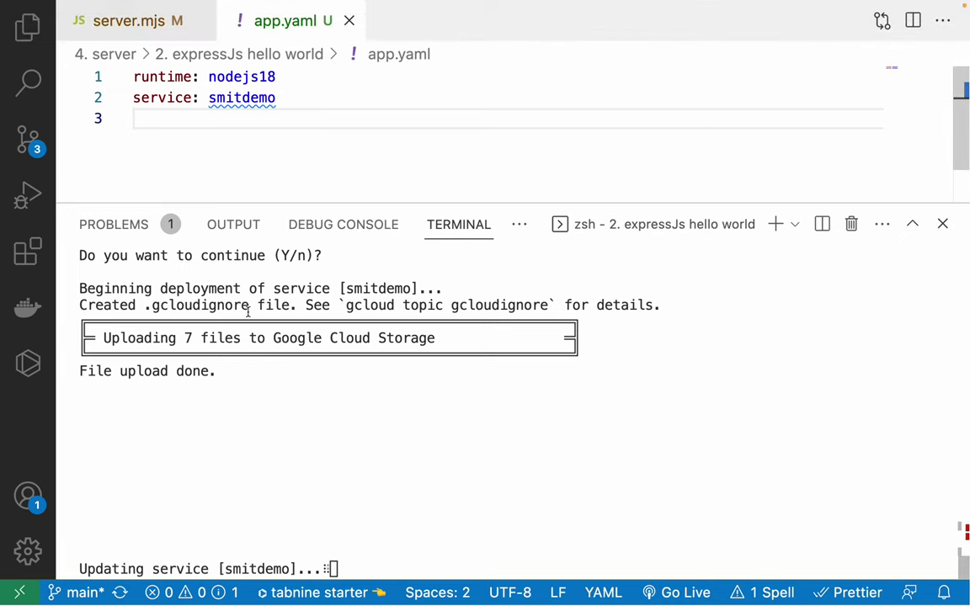
Step: Open the target URL from the deployment summary in the browser, reload the page and close its tab
{"action": "scroll", "coordinate": [249, 311], "scroll_direction": "up", "scroll_amount": 5}
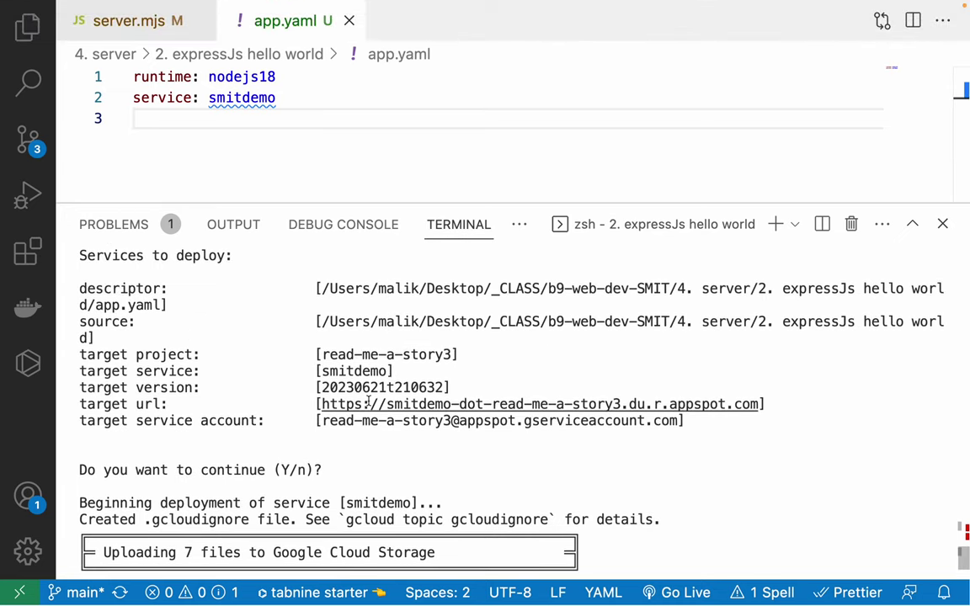
{"action": "left_click", "coordinate": [368, 405], "text": "super"}
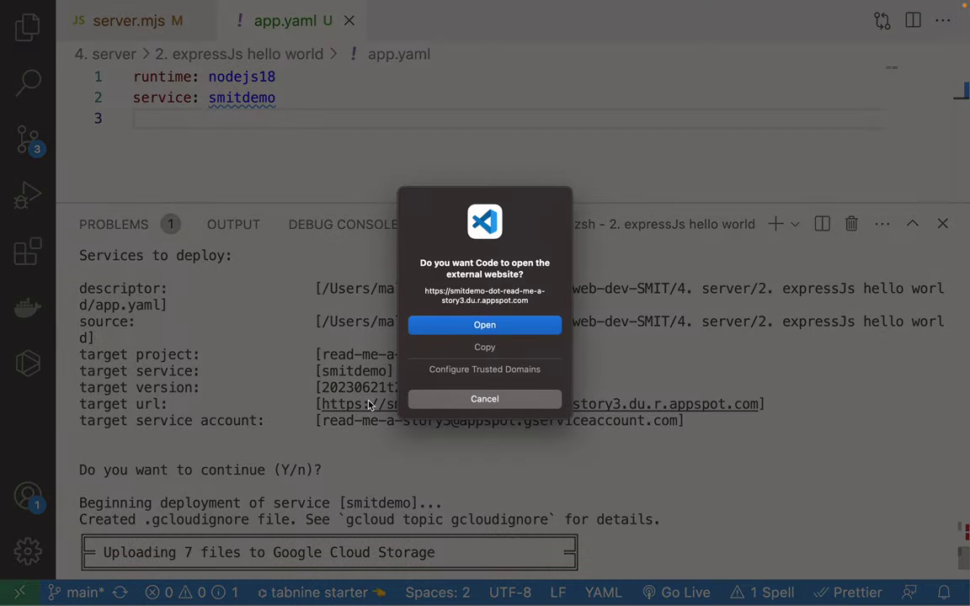
{"action": "left_click", "coordinate": [476, 325]}
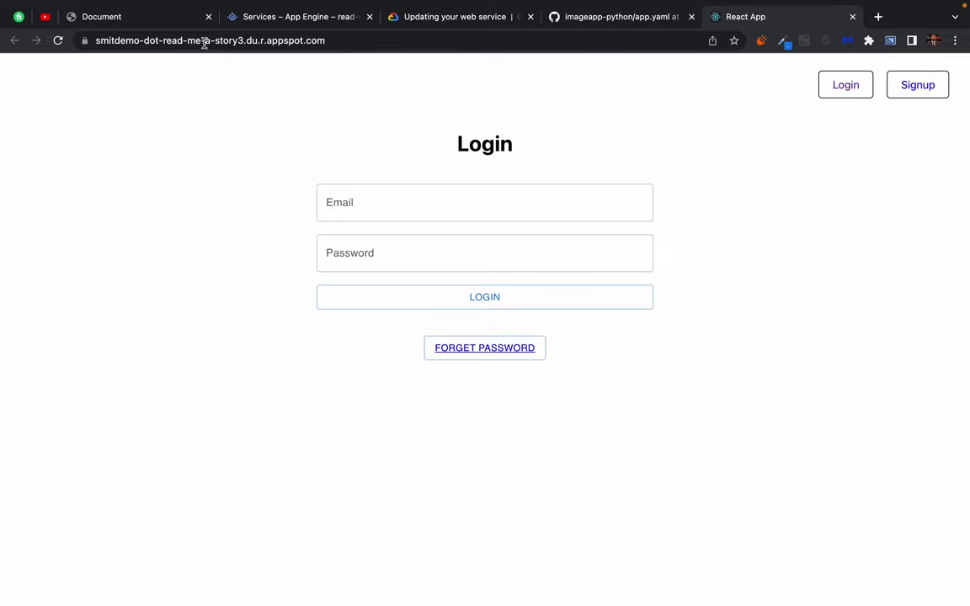
{"action": "left_click", "coordinate": [58, 41]}
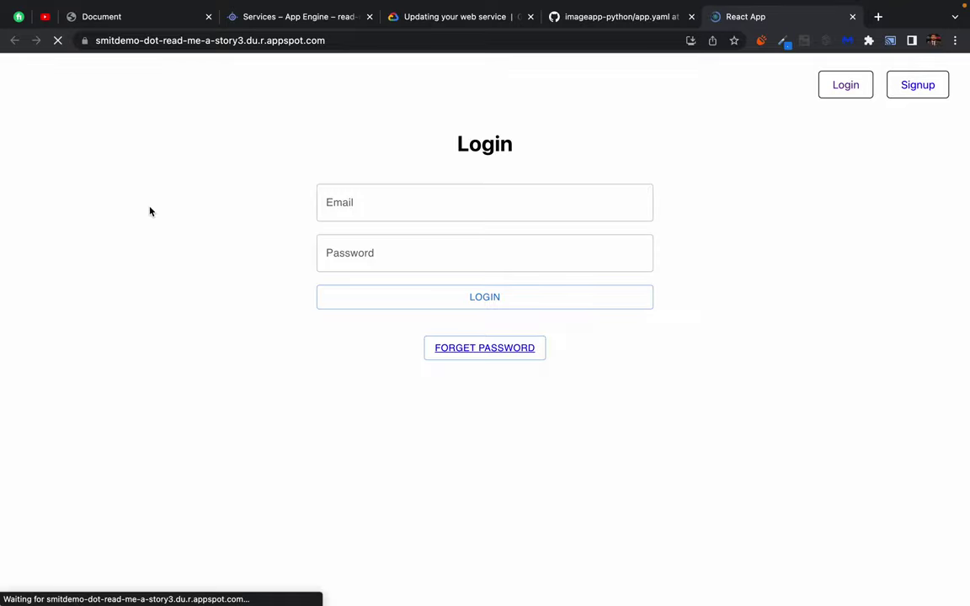
{"action": "key", "text": "super+Tab"}
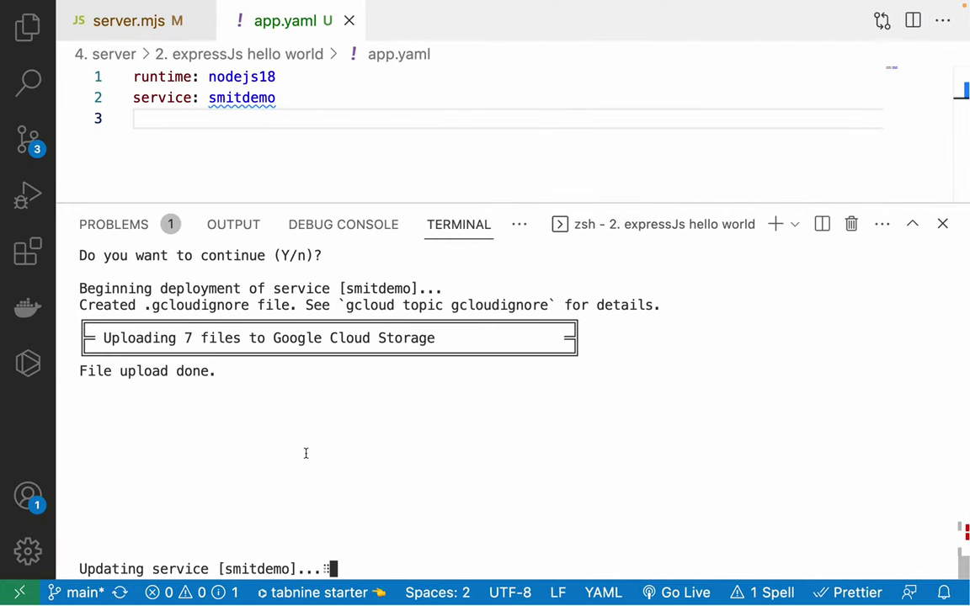
{"action": "key", "text": "super+Tab"}
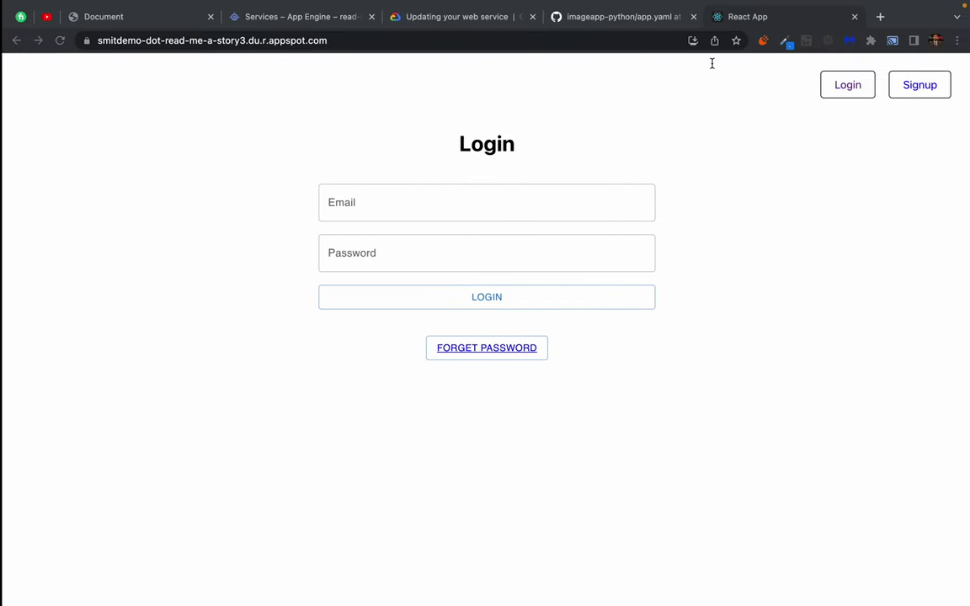
{"action": "left_click", "coordinate": [855, 16]}
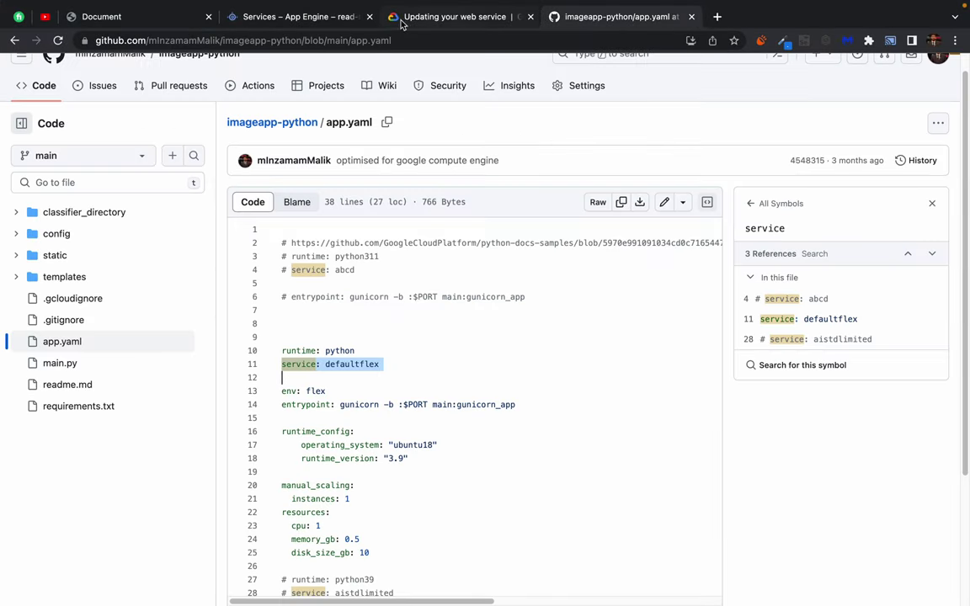
Step: Check the App Engine Services list of read-me-a-story3 and the deployment progress in the terminal
{"action": "left_click", "coordinate": [304, 23]}
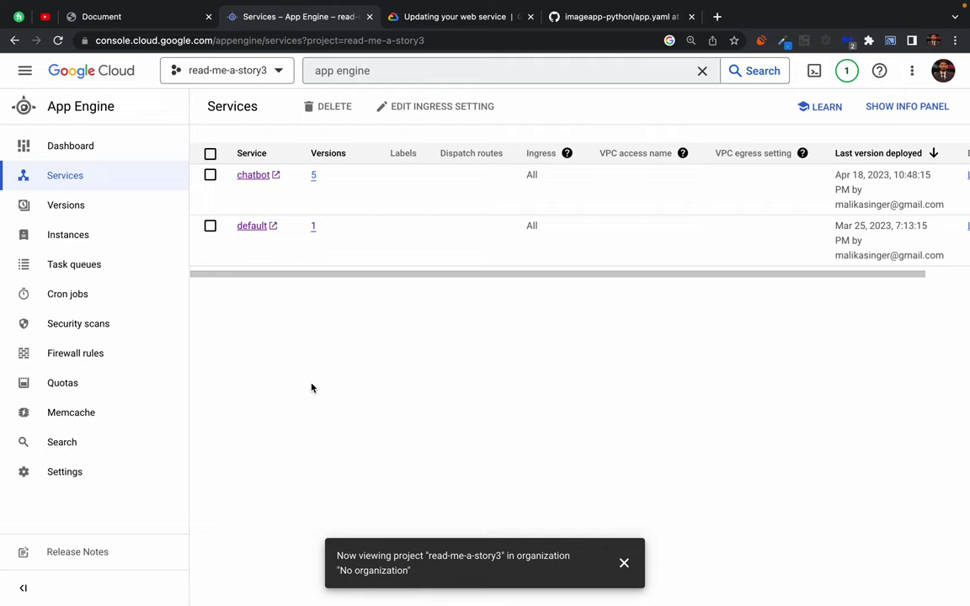
{"action": "left_click", "coordinate": [98, 67]}
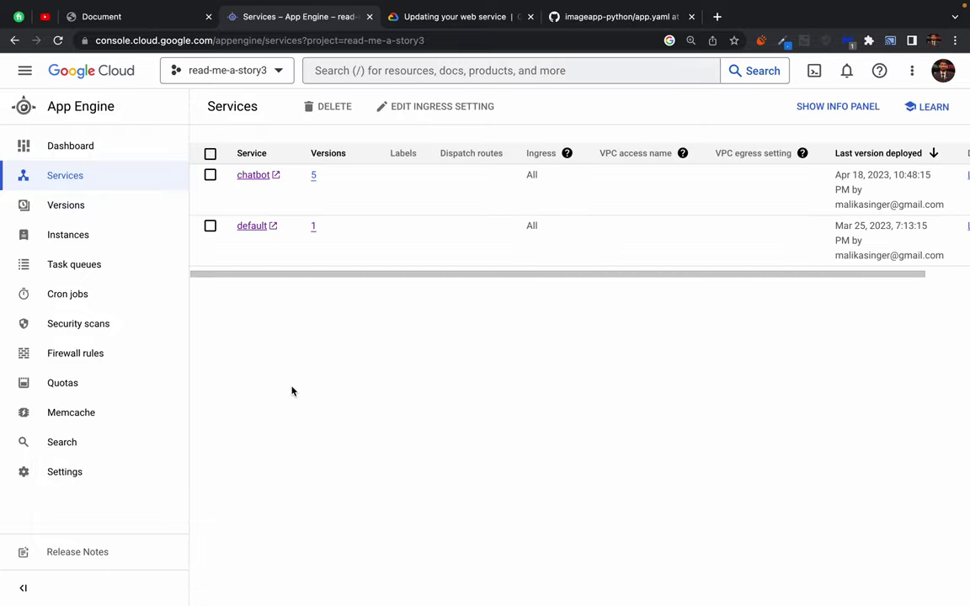
{"action": "key", "text": "ctrl+Left"}
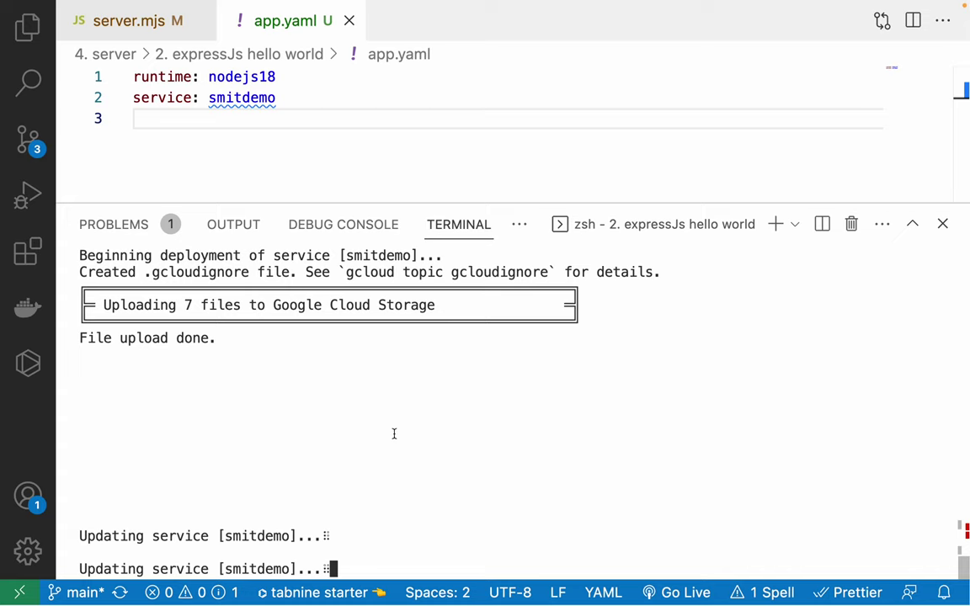
{"action": "key", "text": "ctrl+Right"}
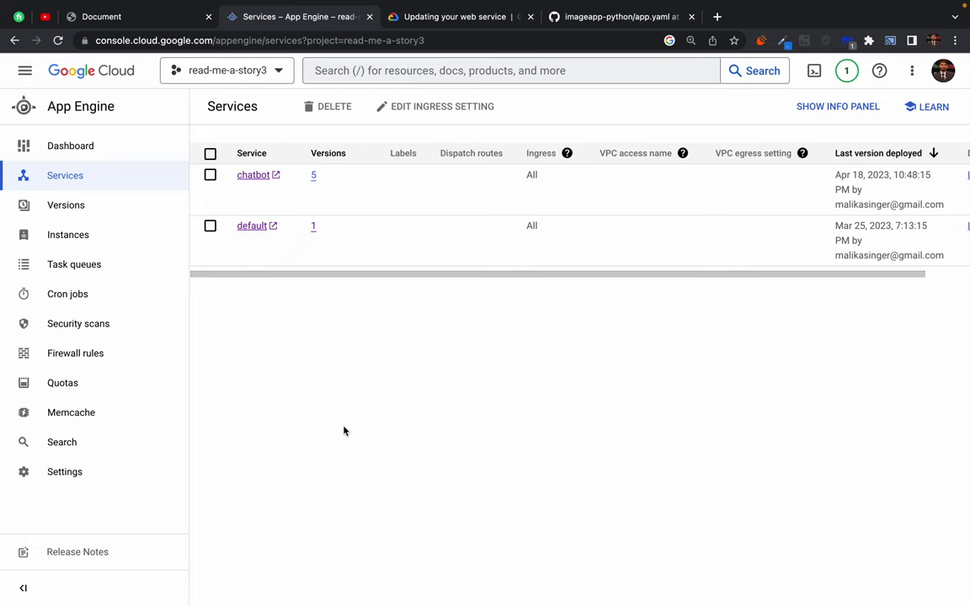
{"action": "key", "text": "ctrl+Left"}
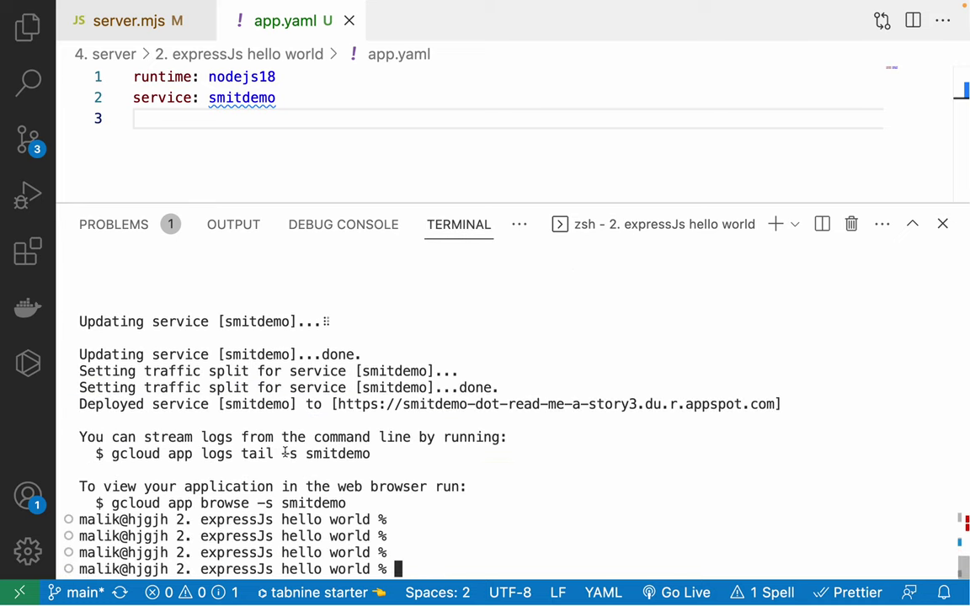
Step: Reload the App Engine Services list in the browser and open the smitdemo service's site
{"action": "key", "text": "ctrl+Right"}
{"action": "left_click", "coordinate": [58, 40]}
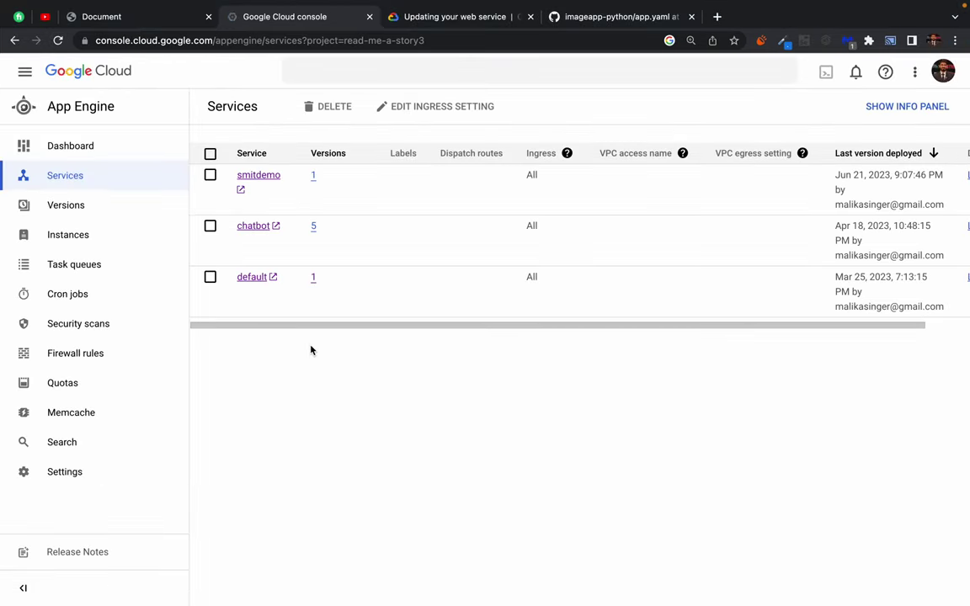
{"action": "left_click", "coordinate": [253, 181]}
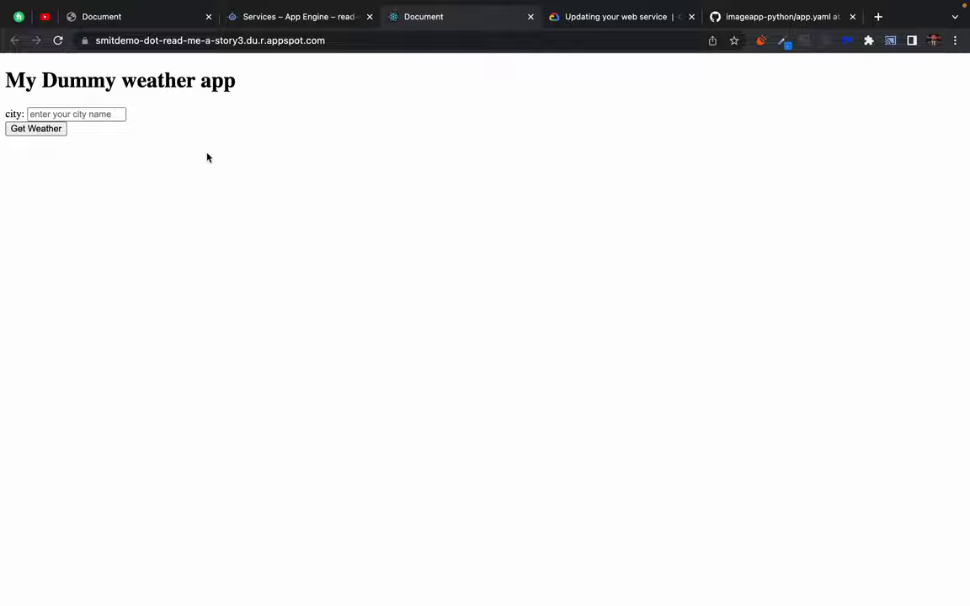
Step: Open the developer tools on the deployed smitdemo site and show the Console
{"action": "right_click", "coordinate": [208, 157]}
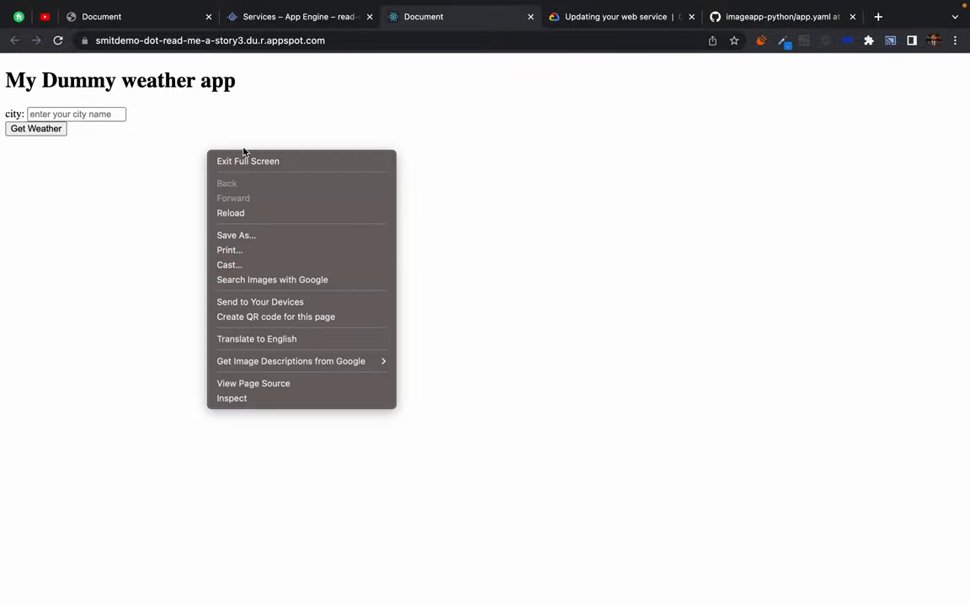
{"action": "left_click", "coordinate": [244, 397]}
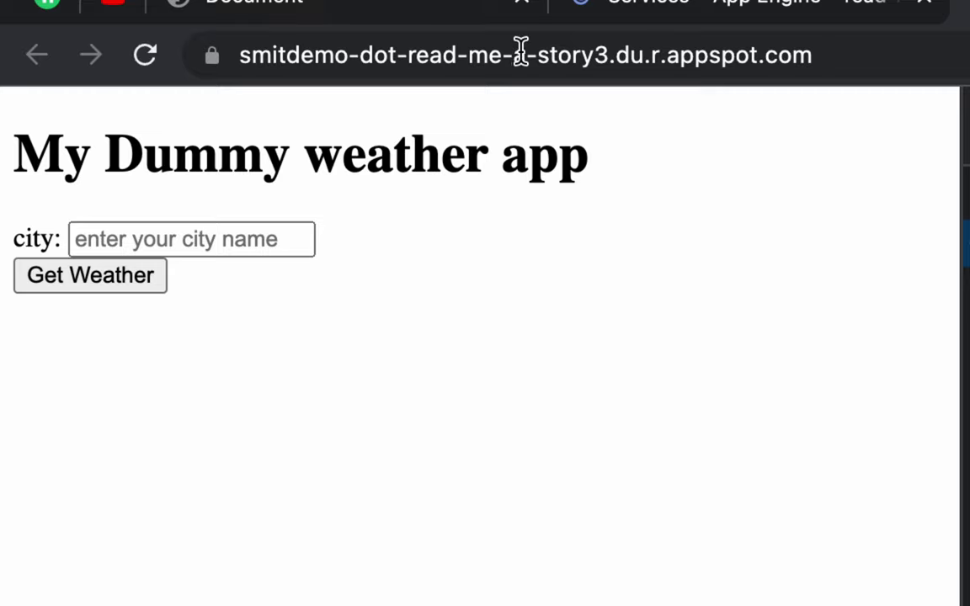
{"action": "left_click", "coordinate": [739, 74]}
{"action": "left_click", "coordinate": [491, 221]}
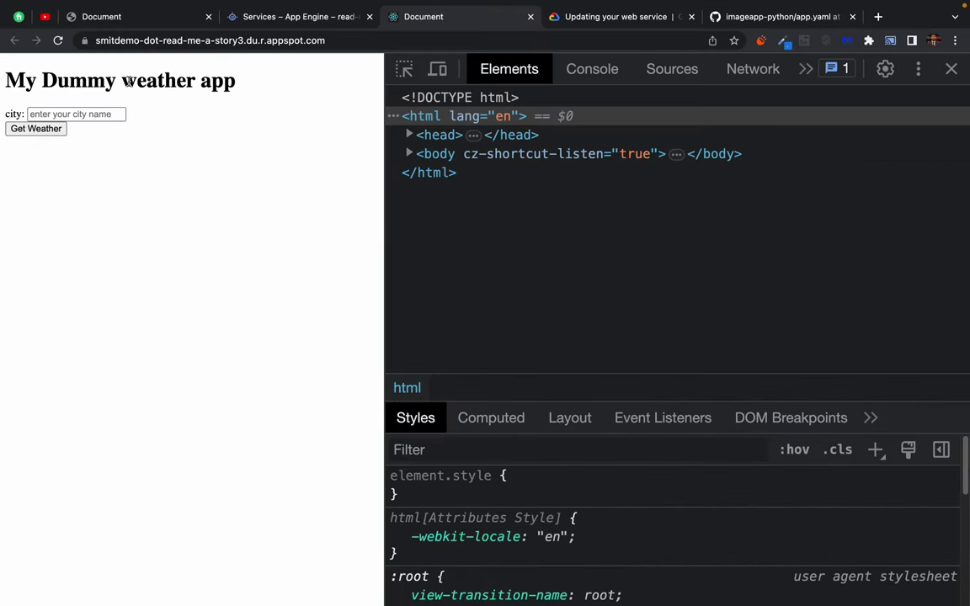
{"action": "left_click", "coordinate": [592, 71]}
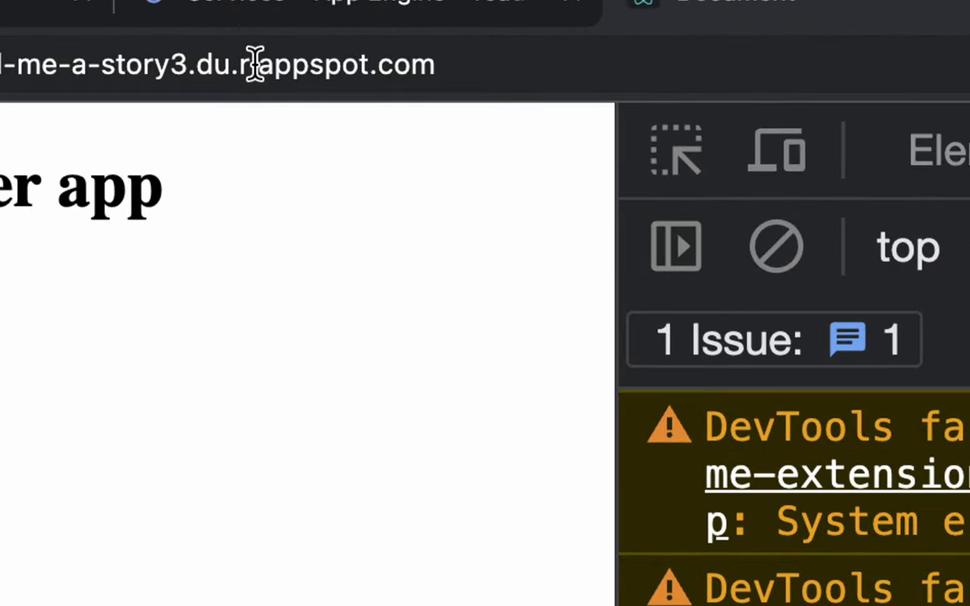
Step: Highlight the appspot.com domain and the smitdemo-dot-read-me-a-story3 subdomain in the site's address
{"action": "left_click_drag", "start_coordinate": [255, 64], "coordinate": [440, 67]}
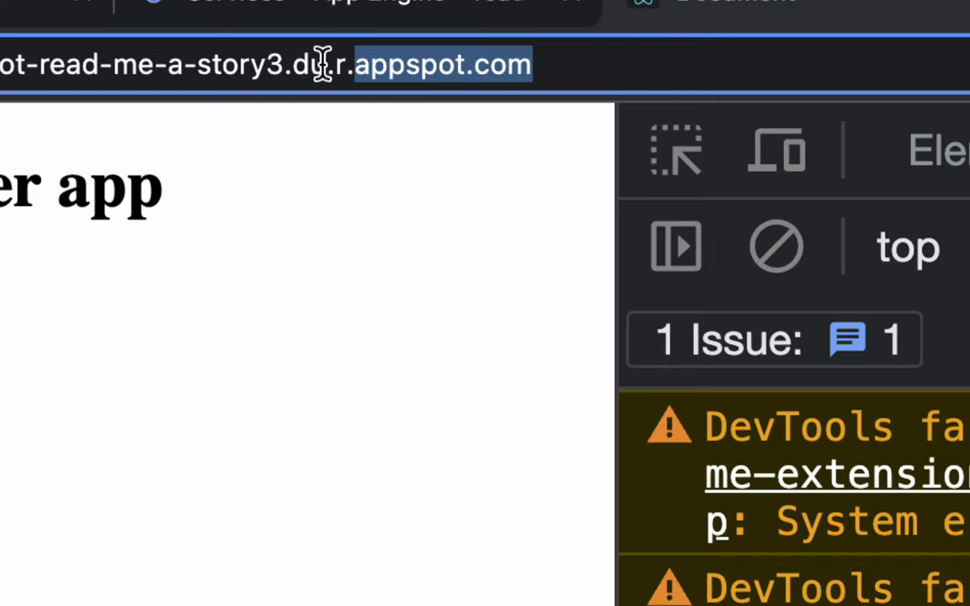
{"action": "left_click_drag", "start_coordinate": [281, 64], "coordinate": [98, 64]}
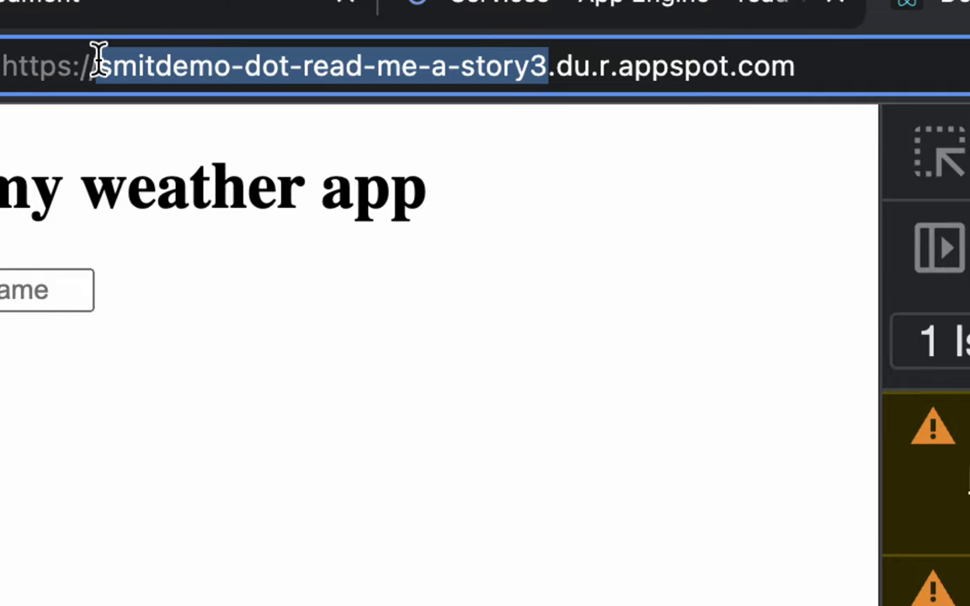
{"action": "left_click", "coordinate": [303, 186]}
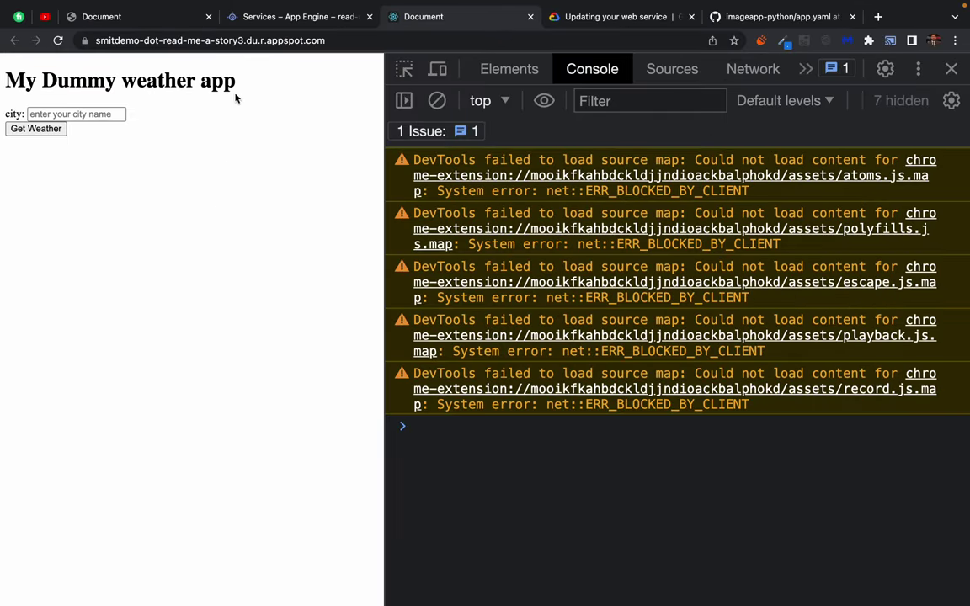
Step: Request the weather for city karachi in the deployed weather app and clear the console output
{"action": "left_click", "coordinate": [76, 114]}
{"action": "type", "text": "karachi"}
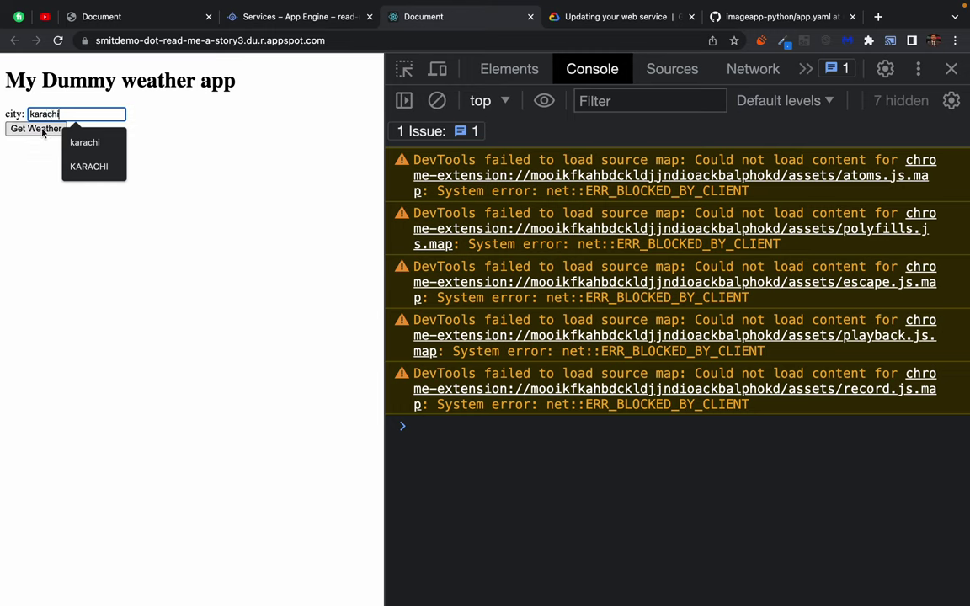
{"action": "left_click", "coordinate": [36, 129]}
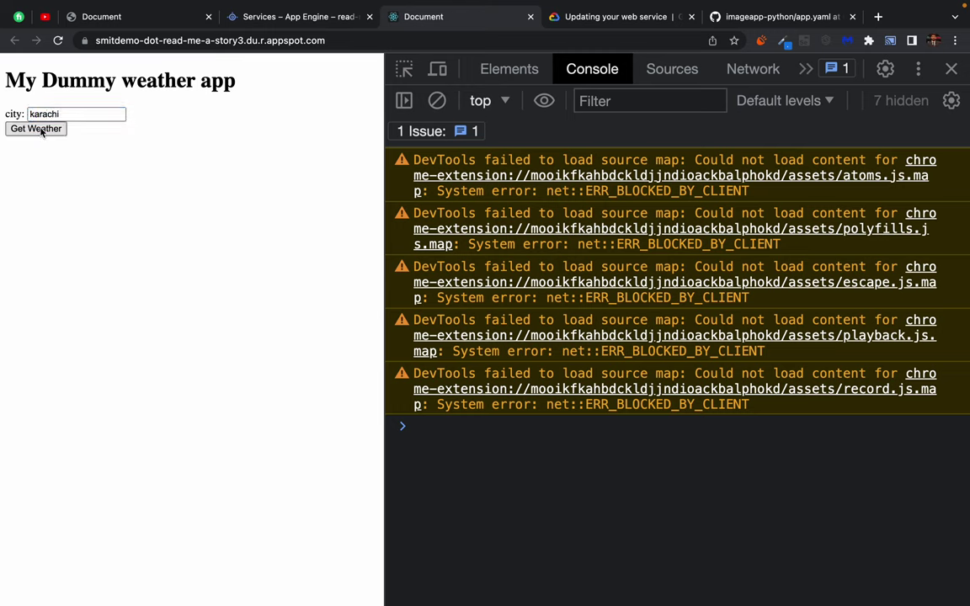
{"action": "left_click", "coordinate": [437, 101]}
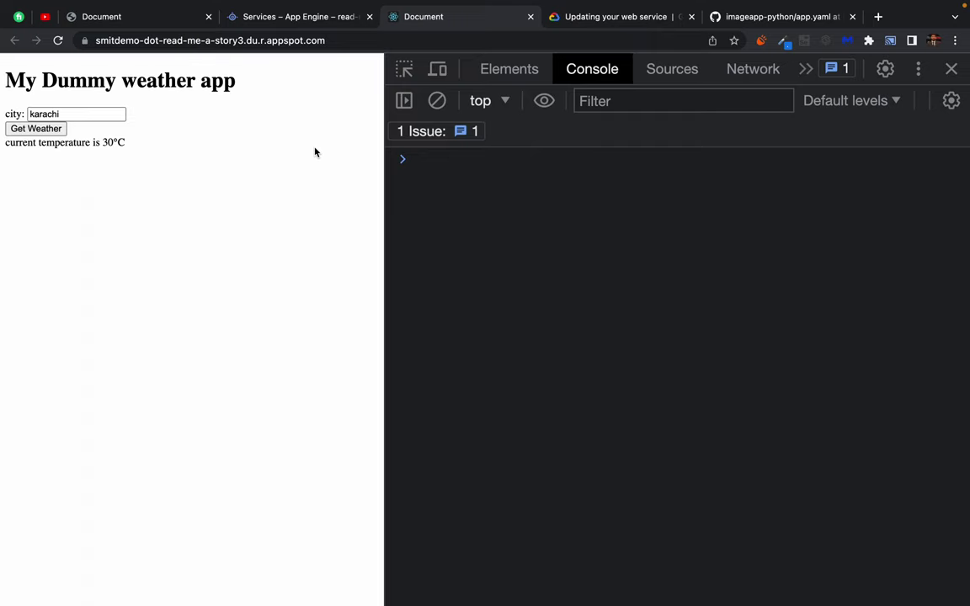
Step: Return to the code editor, show the file explorer and shrink the terminal to enlarge the app.yaml editing area
{"action": "left_click", "coordinate": [303, 17]}
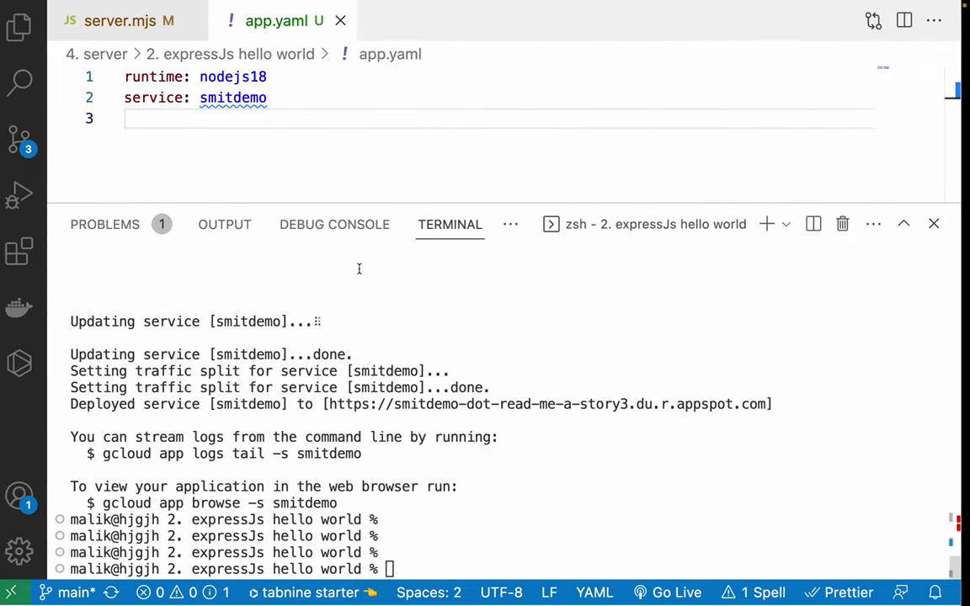
{"action": "left_click", "coordinate": [26, 28]}
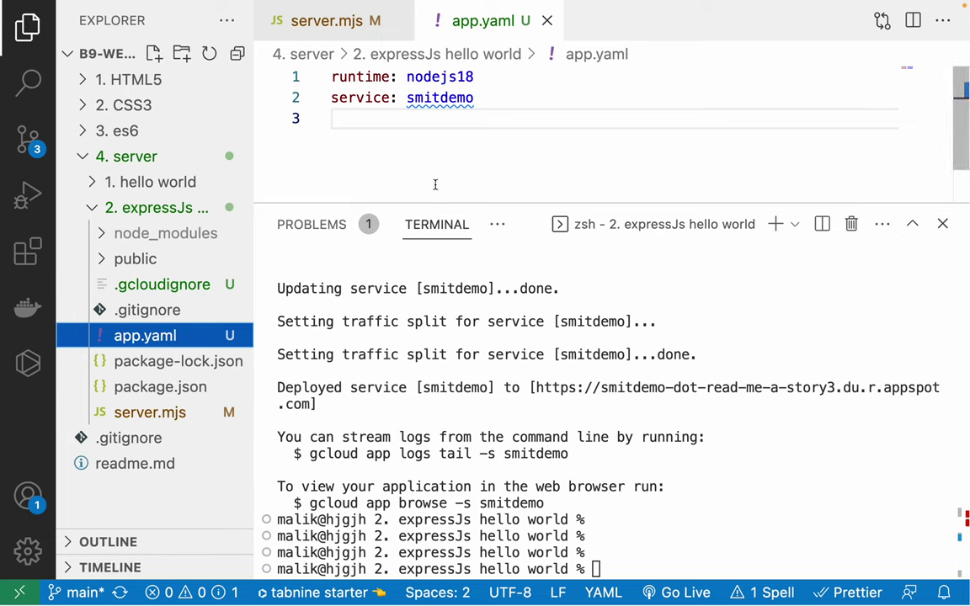
{"action": "left_click_drag", "start_coordinate": [502, 202], "coordinate": [503, 447]}
{"action": "left_click", "coordinate": [443, 229]}
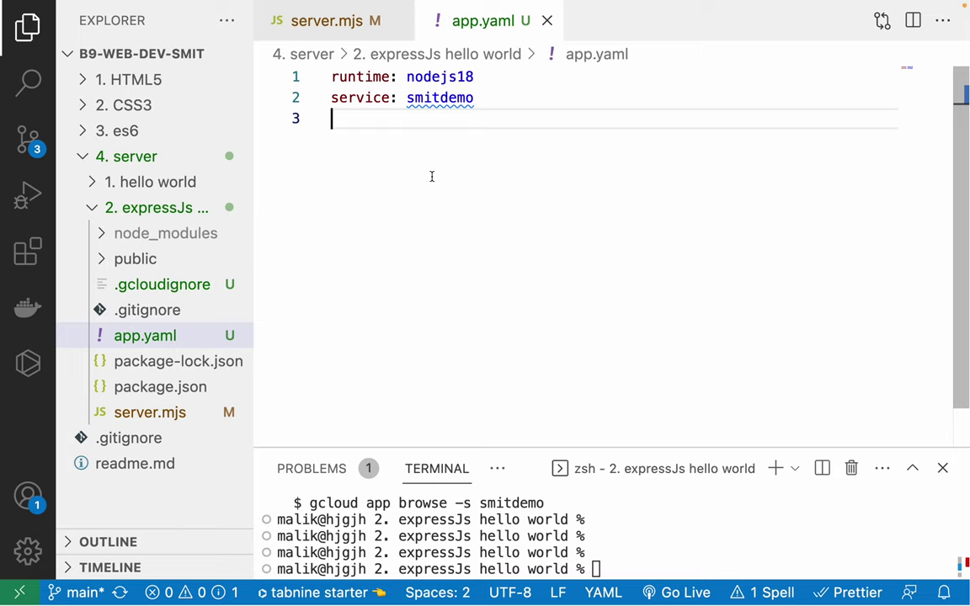
Step: Switch to the browser and search the web for "app rnigne yaml referance" in a new tab
{"action": "key", "text": "ctrl+Right"}
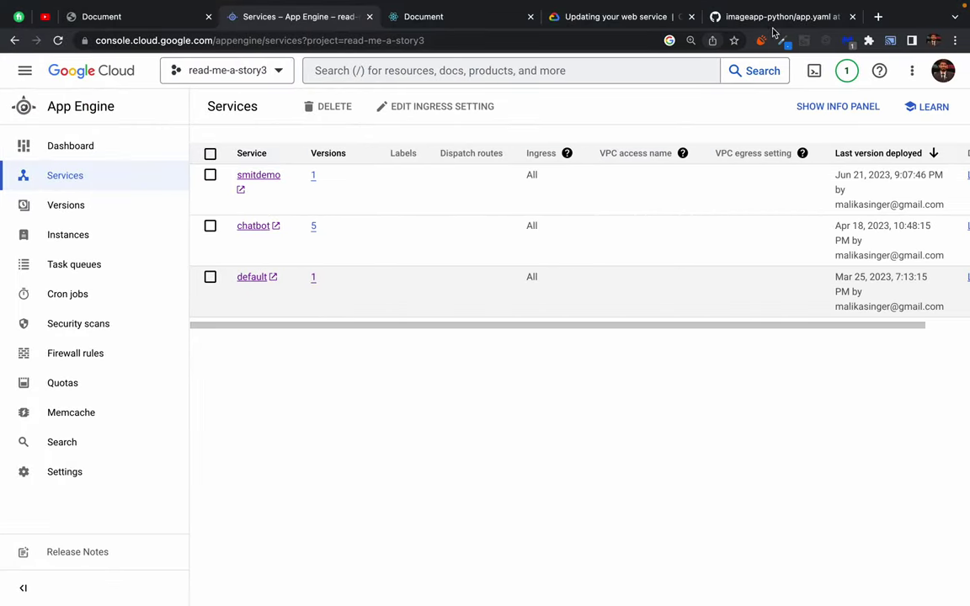
{"action": "left_click", "coordinate": [880, 16]}
{"action": "type", "text": "app "}
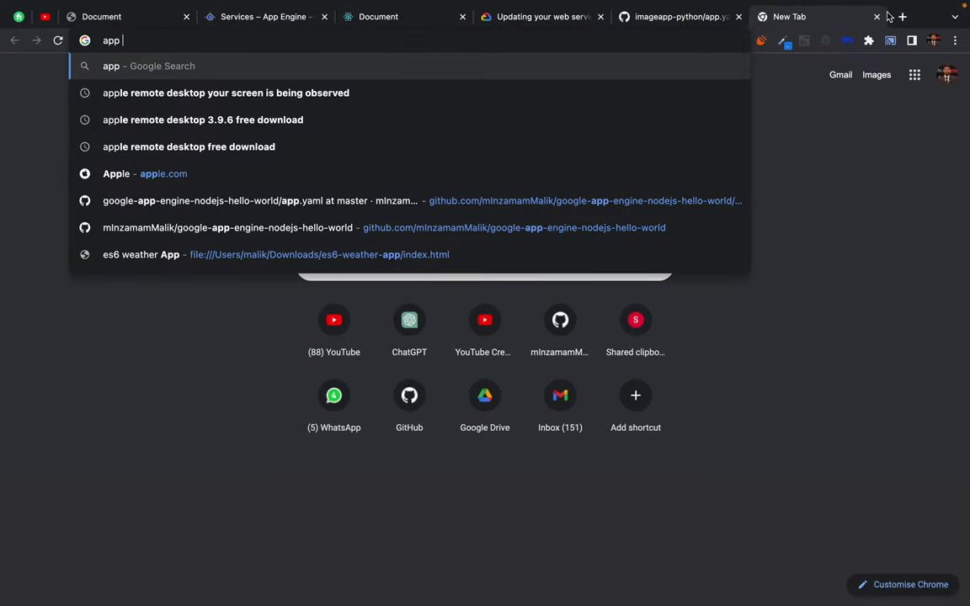
{"action": "type", "text": "rnigne yaml"}
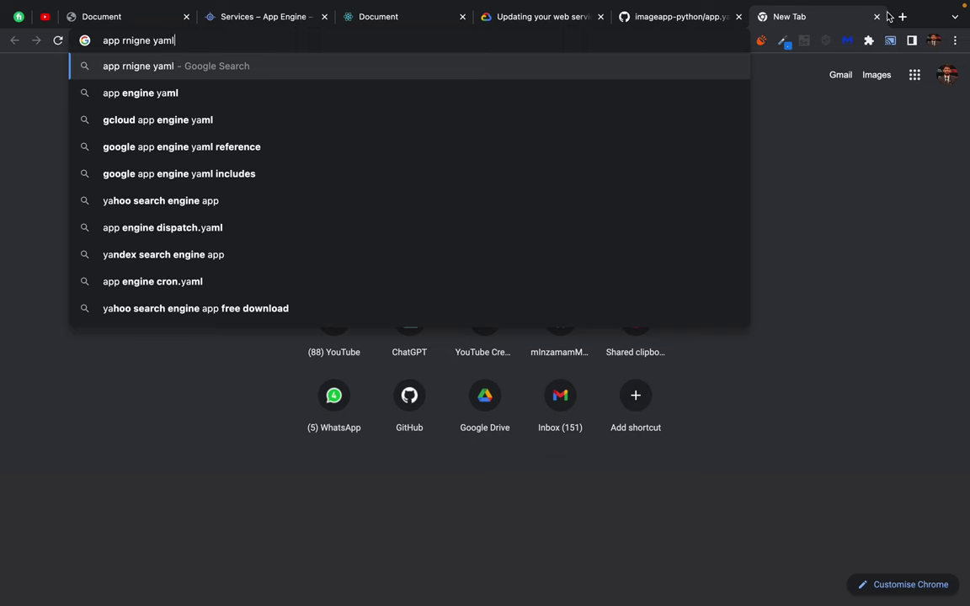
{"action": "type", "text": " referance"}
{"action": "key", "text": "Return"}
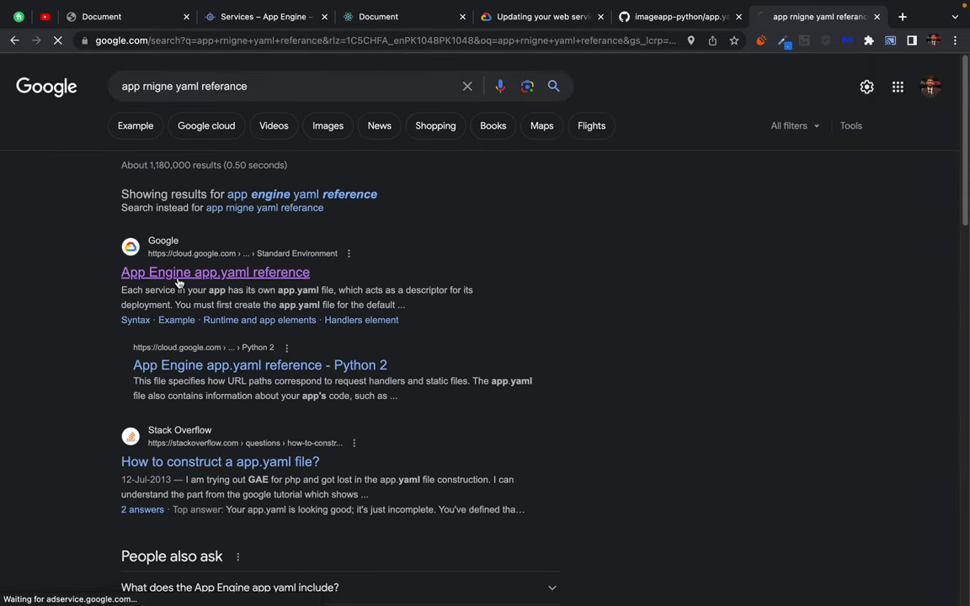
Step: Open Google Cloud's App Engine app.yaml reference from the search results and select the Node.js runtime
{"action": "left_click", "coordinate": [178, 282]}
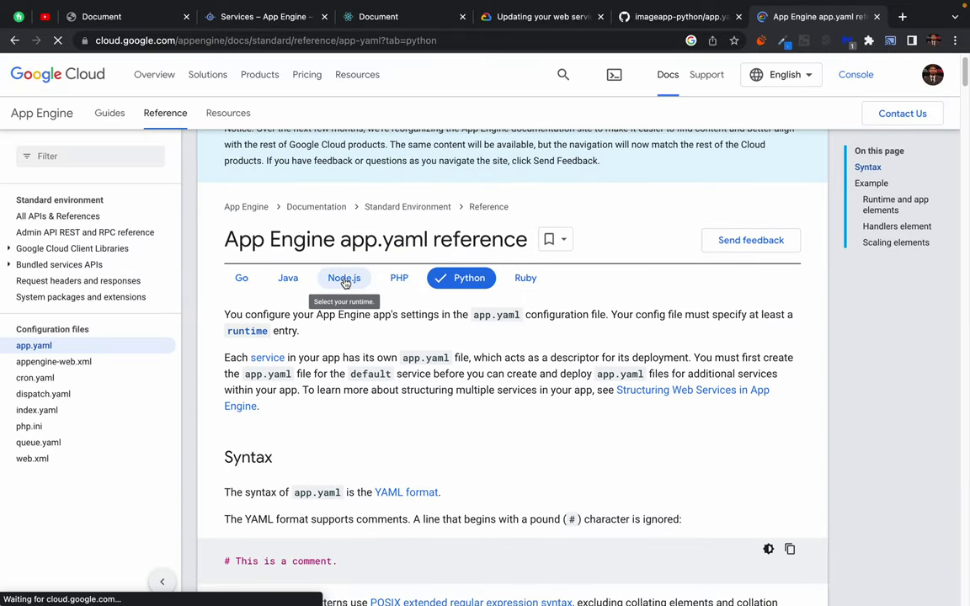
{"action": "left_click", "coordinate": [345, 281]}
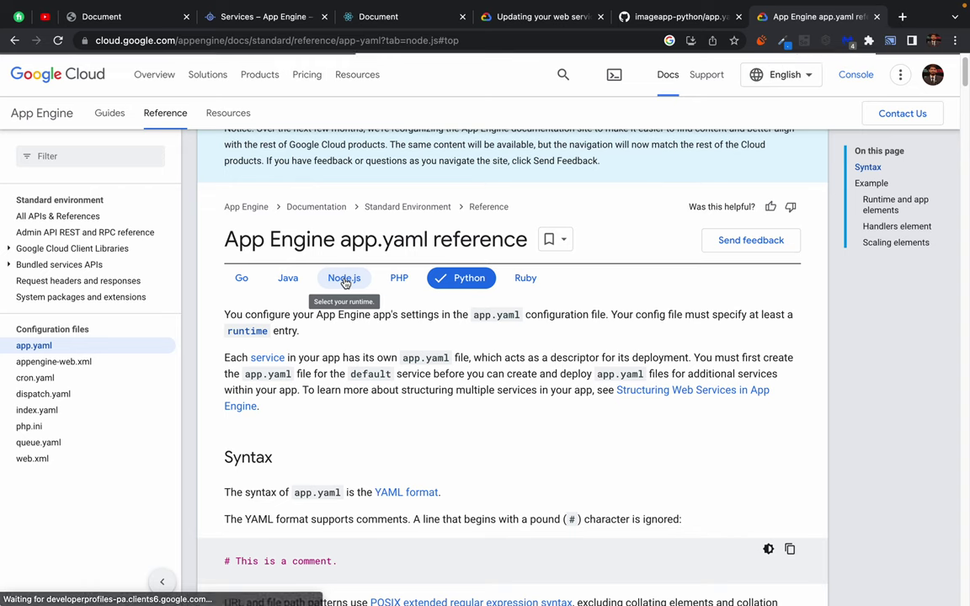
{"action": "left_click", "coordinate": [344, 280]}
Step: Read the example app.yaml file and the app elements down to the automatic scaling values of instance_class
{"action": "scroll", "coordinate": [322, 380], "scroll_direction": "down", "scroll_amount": 4}
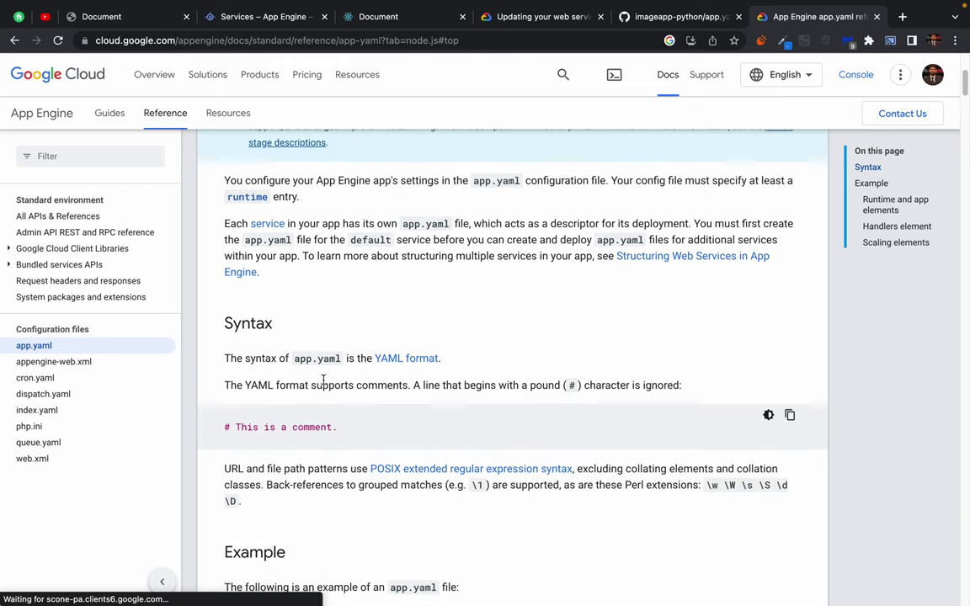
{"action": "scroll", "coordinate": [323, 381], "scroll_direction": "down", "scroll_amount": 4}
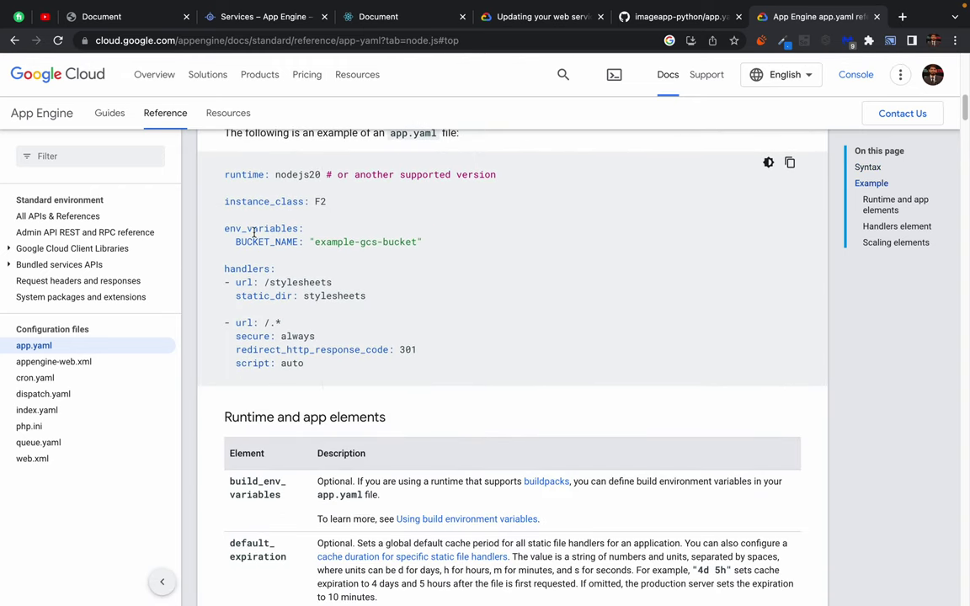
{"action": "scroll", "coordinate": [239, 271], "scroll_direction": "down", "scroll_amount": 7}
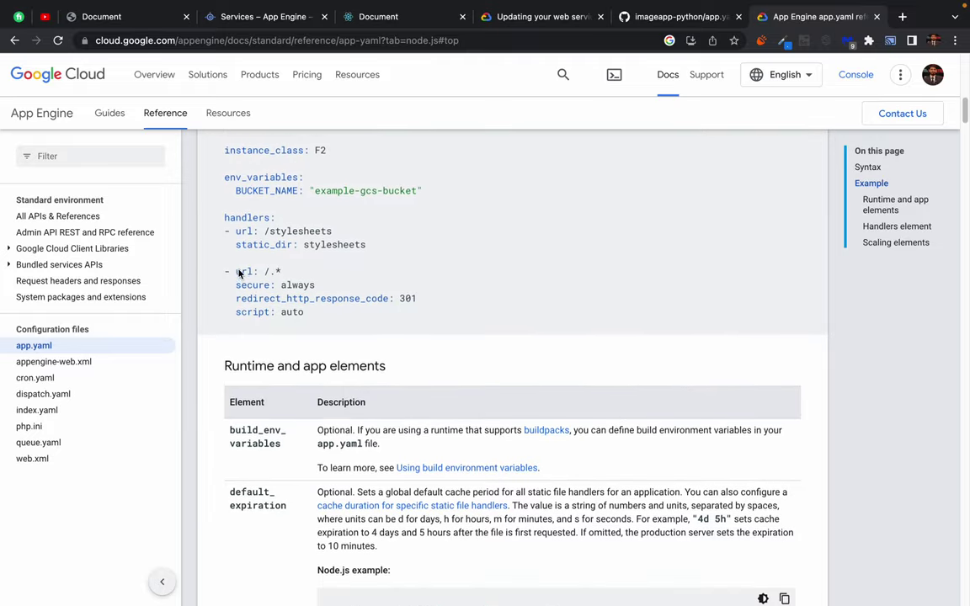
{"action": "scroll", "coordinate": [239, 273], "scroll_direction": "down", "scroll_amount": 6}
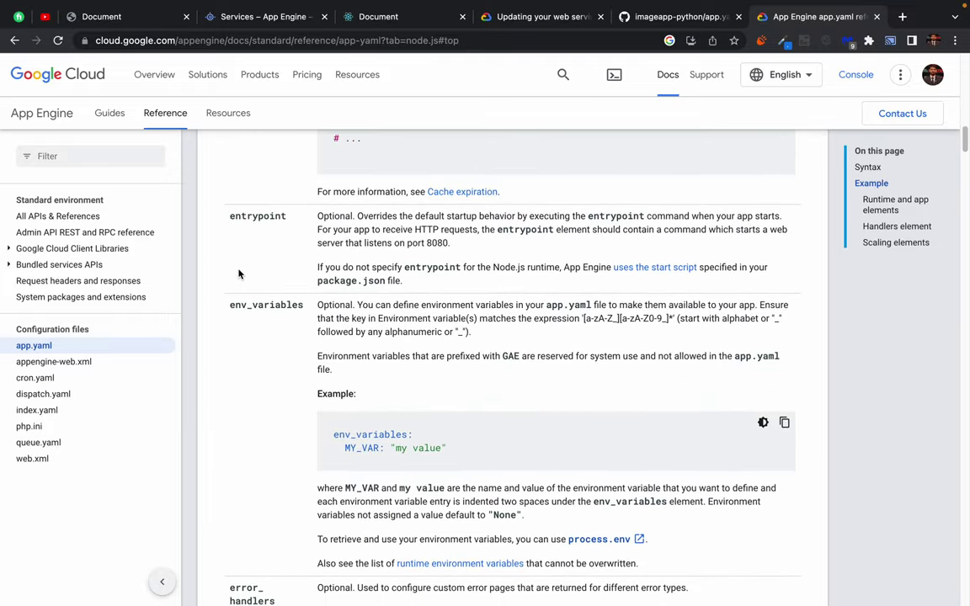
{"action": "scroll", "coordinate": [238, 274], "scroll_direction": "down", "scroll_amount": 8}
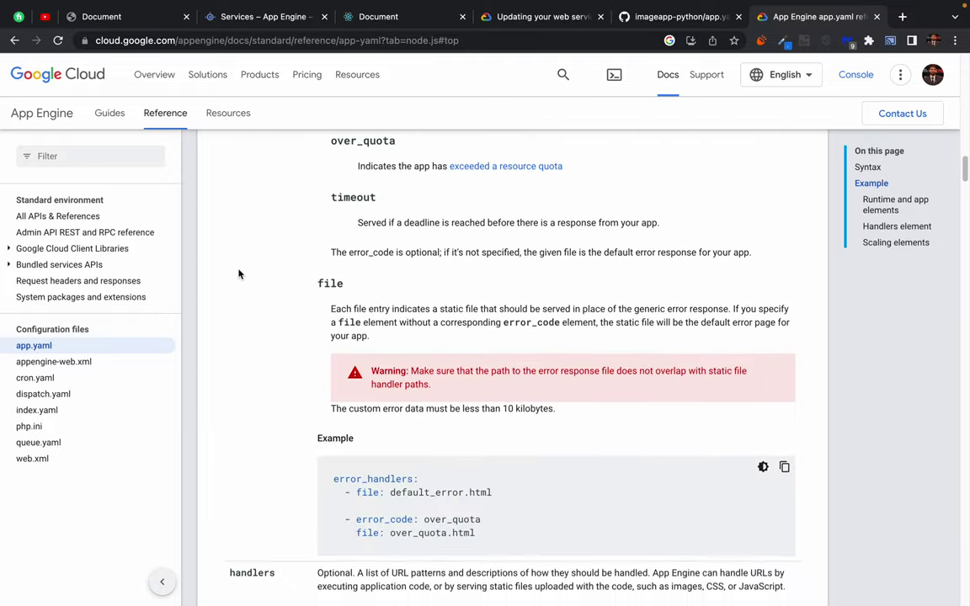
{"action": "scroll", "coordinate": [238, 273], "scroll_direction": "down", "scroll_amount": 6}
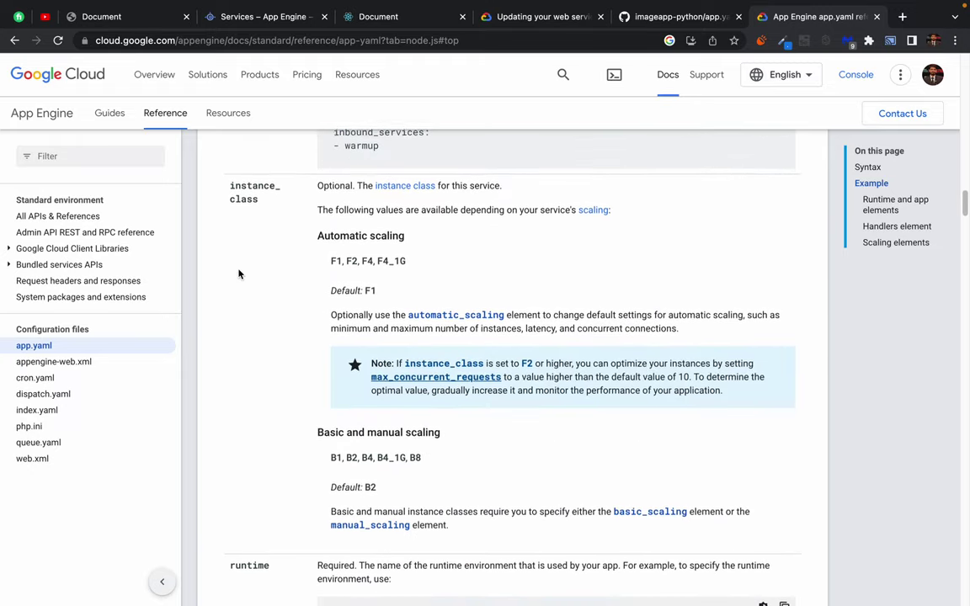
{"action": "scroll", "coordinate": [238, 274], "scroll_direction": "up", "scroll_amount": 2}
{"action": "scroll", "coordinate": [239, 371], "scroll_direction": "down", "scroll_amount": 2}
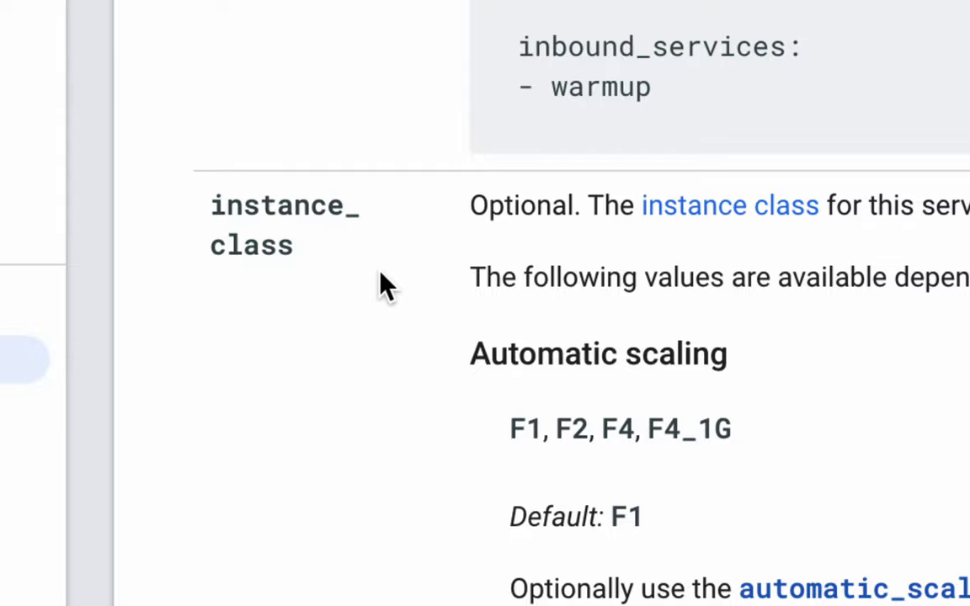
{"action": "left_click_drag", "start_coordinate": [510, 430], "coordinate": [566, 448]}
{"action": "left_click", "coordinate": [565, 447]}
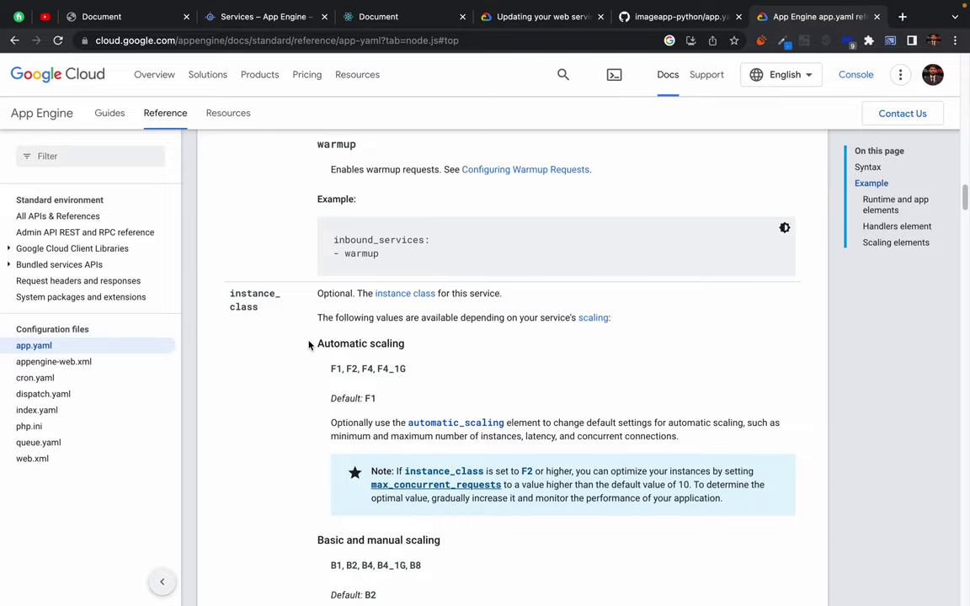
Step: Examine the runtime and service entries of the reference, highlighting the runtime row and the service element name
{"action": "scroll", "coordinate": [309, 345], "scroll_direction": "down", "scroll_amount": 4}
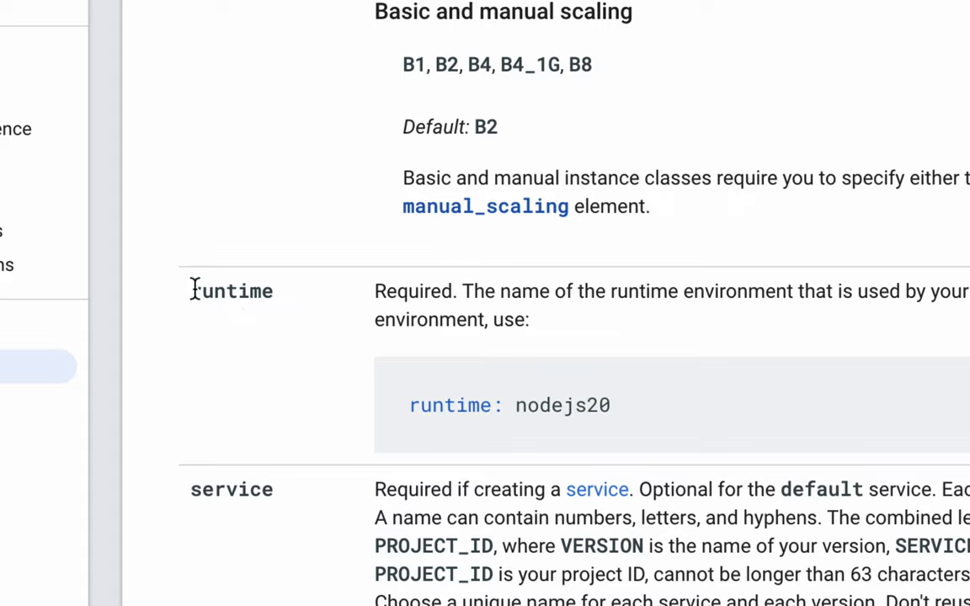
{"action": "left_click_drag", "start_coordinate": [230, 309], "coordinate": [458, 366]}
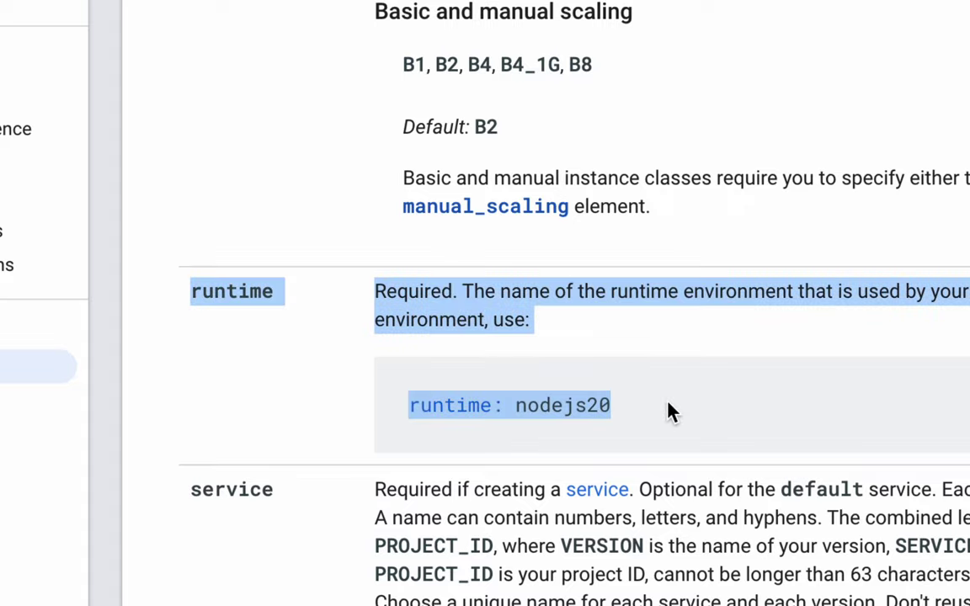
{"action": "left_click", "coordinate": [239, 403]}
{"action": "left_click_drag", "start_coordinate": [191, 490], "coordinate": [249, 492]}
{"action": "left_click", "coordinate": [275, 545]}
Step: Skim the reference from the service element through vpc_access_connector and the Handlers element to redirect_http_response_code
{"action": "scroll", "coordinate": [274, 543], "scroll_direction": "down", "scroll_amount": 5}
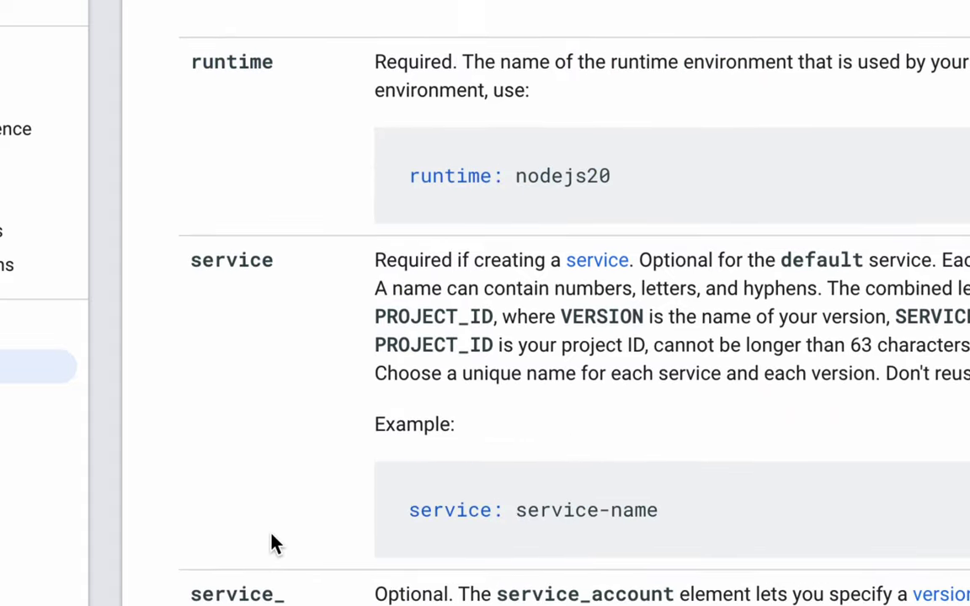
{"action": "scroll", "coordinate": [275, 543], "scroll_direction": "down", "scroll_amount": 1}
{"action": "scroll", "coordinate": [271, 543], "scroll_direction": "down", "scroll_amount": 5}
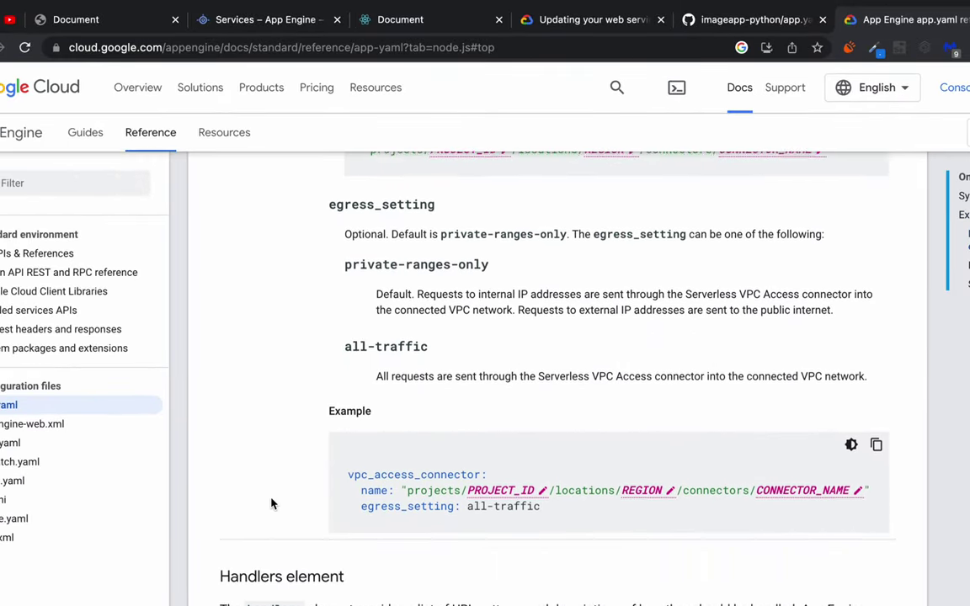
{"action": "scroll", "coordinate": [271, 504], "scroll_direction": "down", "scroll_amount": 8}
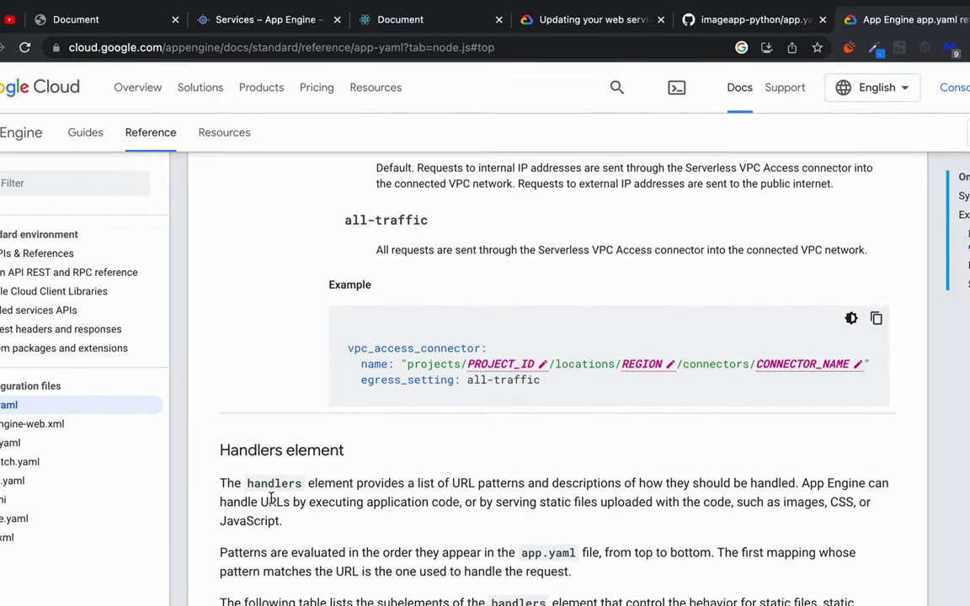
{"action": "scroll", "coordinate": [271, 503], "scroll_direction": "down", "scroll_amount": 8}
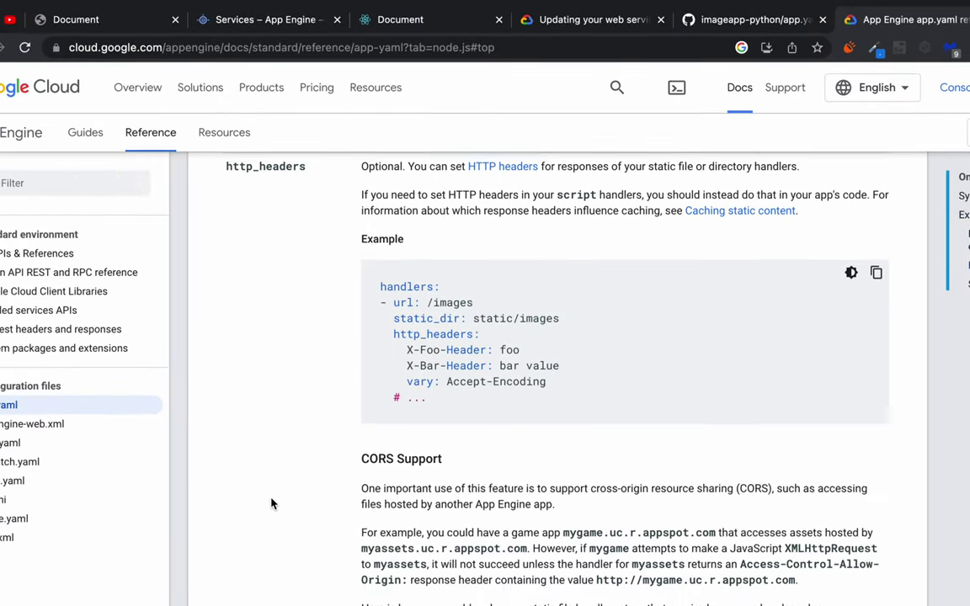
{"action": "scroll", "coordinate": [271, 503], "scroll_direction": "down", "scroll_amount": 5}
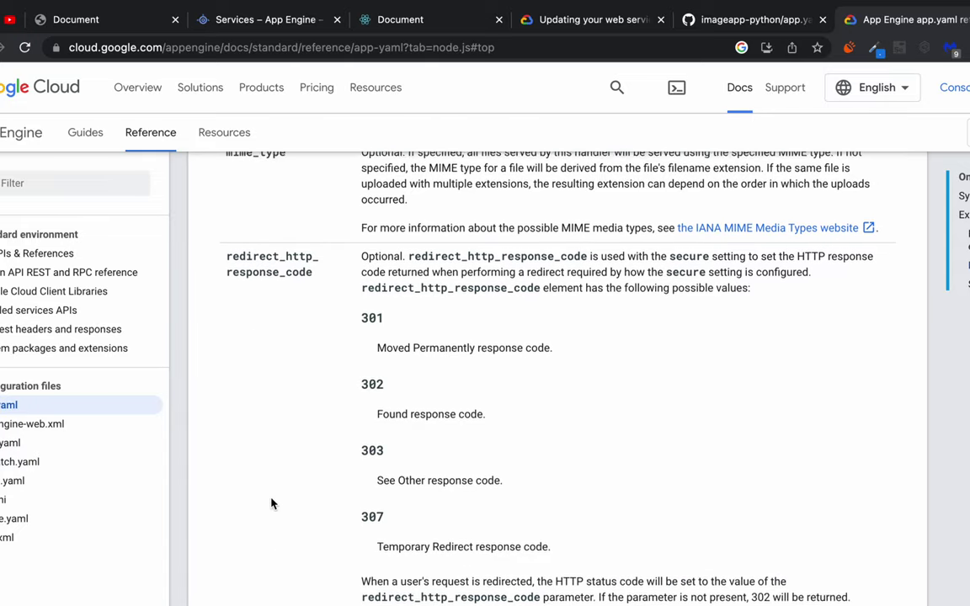
Step: Bookmark the app.yaml reference page under the name min
{"action": "key", "text": "super+d"}
{"action": "type", "text": "min"}
{"action": "key", "text": "Return"}
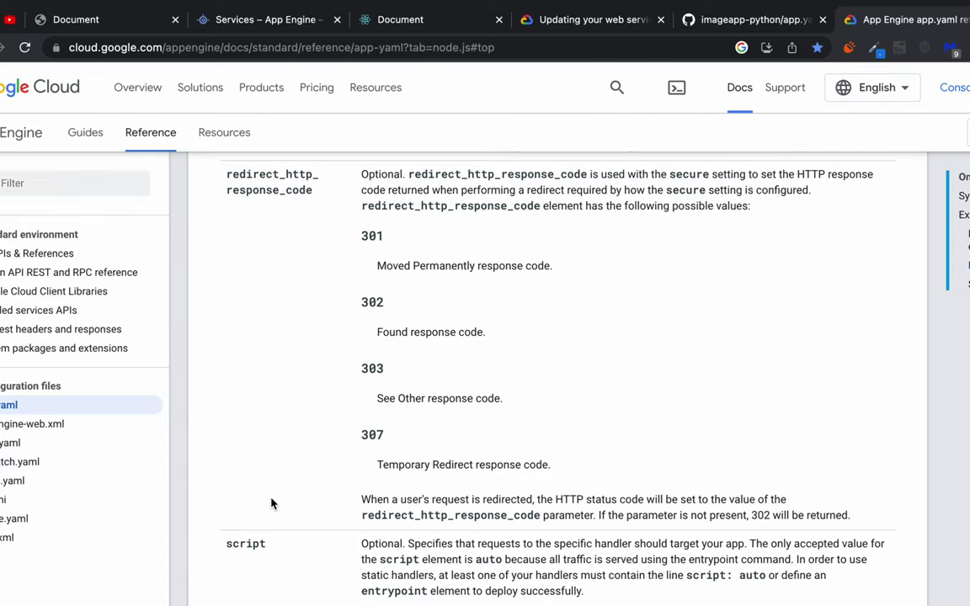
Step: Search the reference page for min and go through the matches to the instance_class, runtime and service elements
{"action": "key", "text": "super+f"}
{"action": "type", "text": "min"}
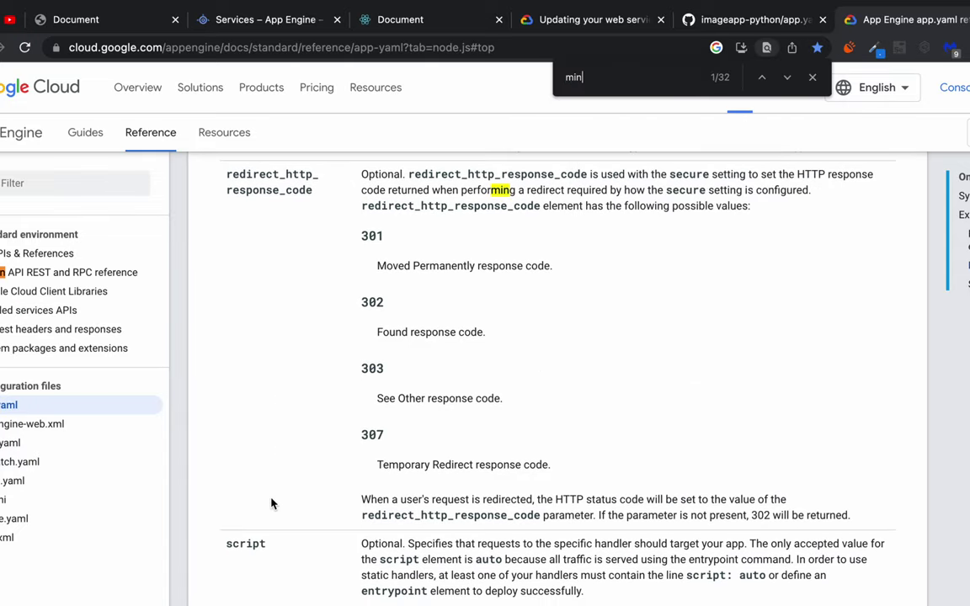
{"action": "key", "text": "Return"}
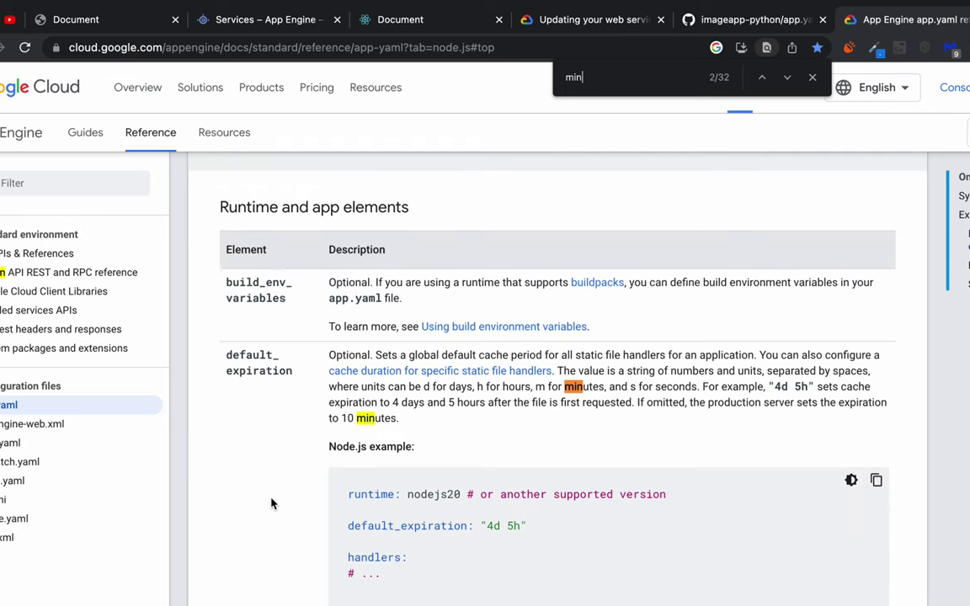
{"action": "key", "text": "Return"}
{"action": "key", "text": "Return"}
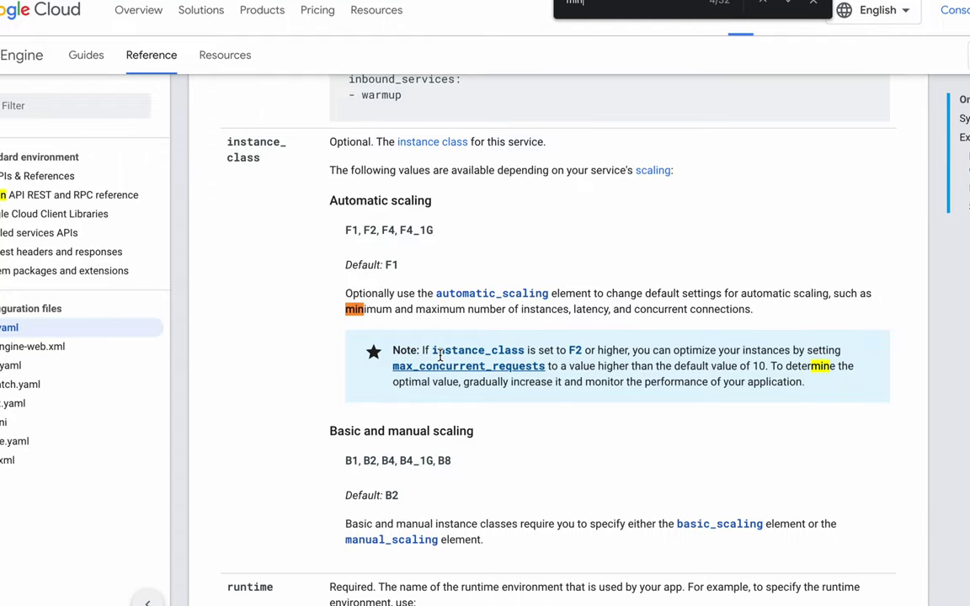
{"action": "scroll", "coordinate": [323, 456], "scroll_direction": "down", "scroll_amount": 2}
{"action": "scroll", "coordinate": [322, 379], "scroll_direction": "down", "scroll_amount": 5}
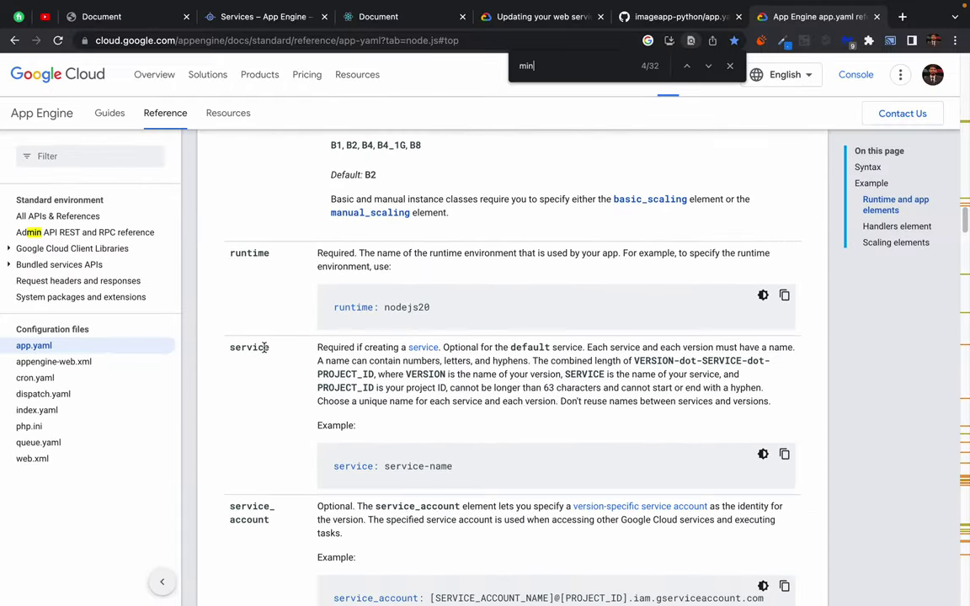
Step: Narrow the page search to minimum and go to the match in the automatic_scaling element
{"action": "type", "text": "i"}
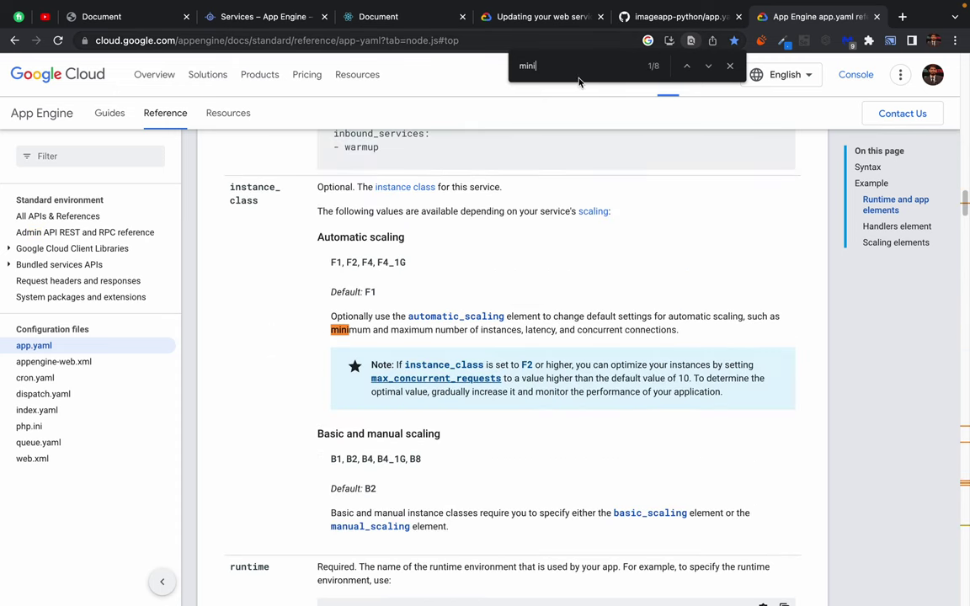
{"action": "type", "text": "mum"}
{"action": "key", "text": "Return"}
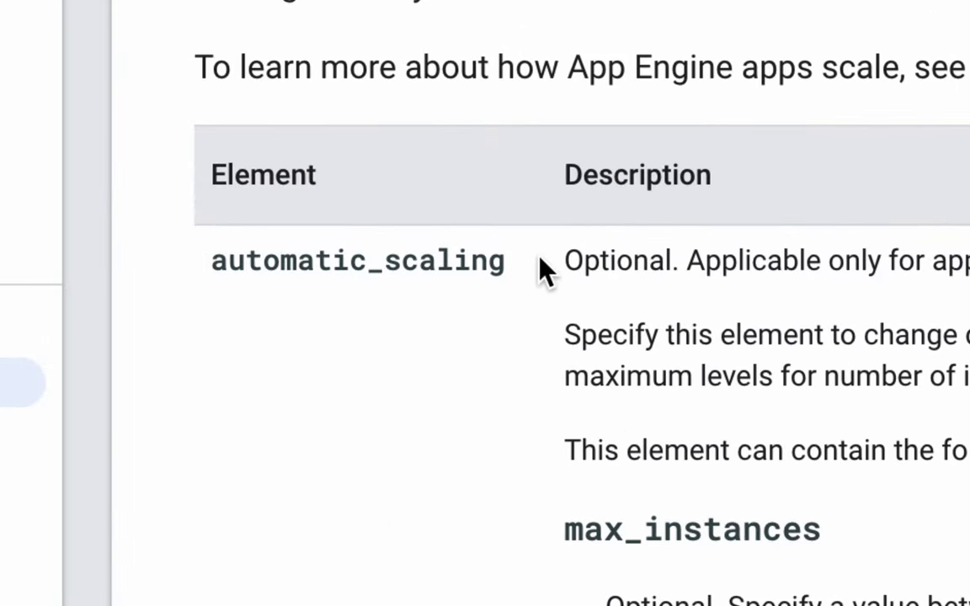
Step: Examine the automatic_scaling settings, highlighting the names max_instances, min_instances, max_idle_instances and min_idle_instances
{"action": "scroll", "coordinate": [511, 420], "scroll_direction": "down", "scroll_amount": 2}
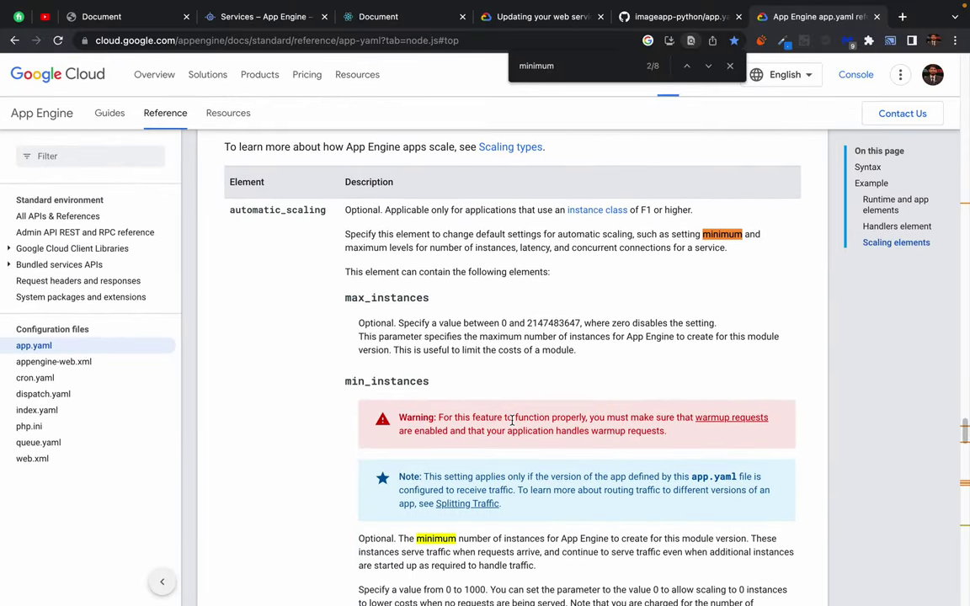
{"action": "double_click", "coordinate": [376, 298]}
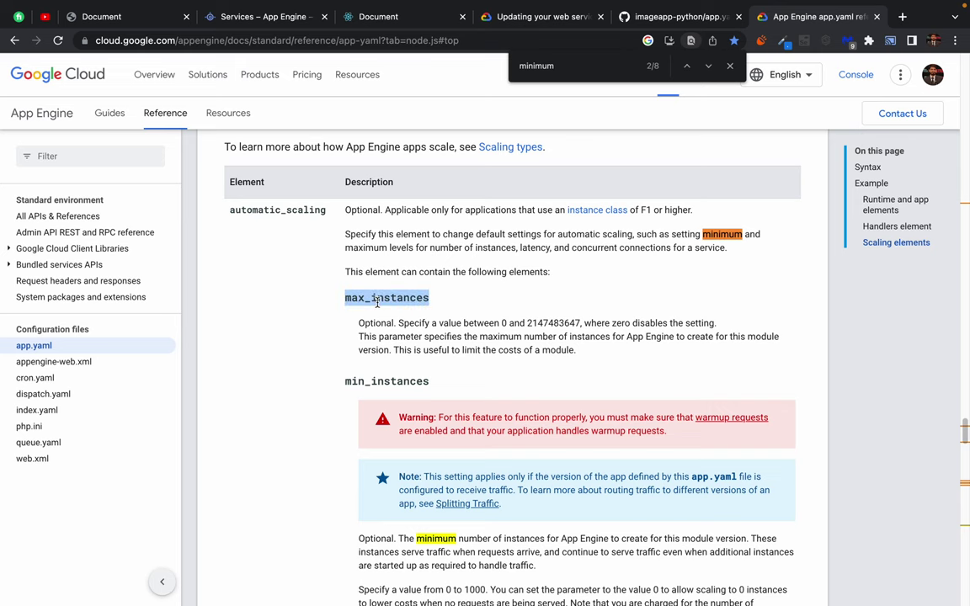
{"action": "double_click", "coordinate": [383, 381]}
{"action": "scroll", "coordinate": [310, 468], "scroll_direction": "down", "scroll_amount": 5}
{"action": "scroll", "coordinate": [311, 468], "scroll_direction": "down", "scroll_amount": 1}
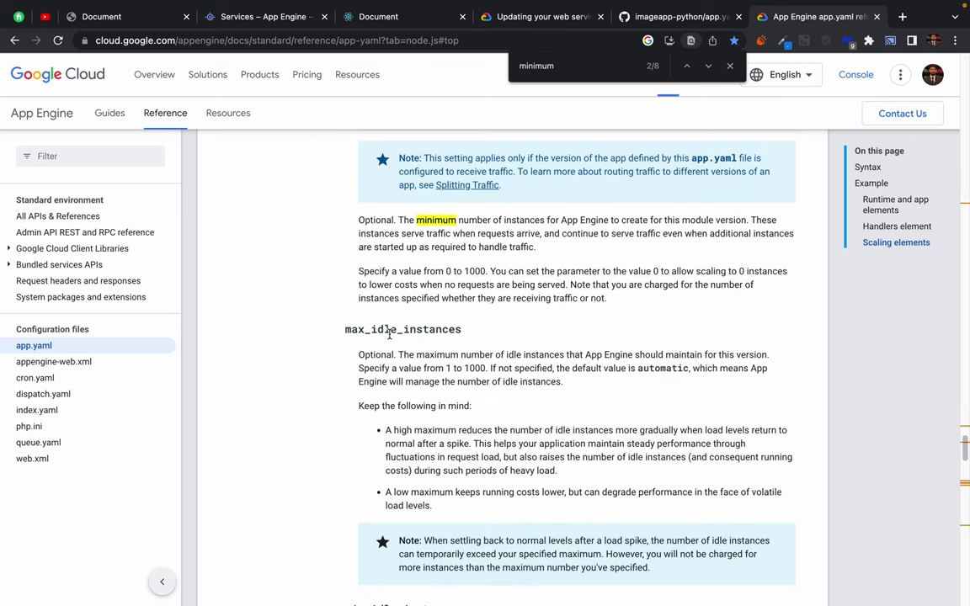
{"action": "double_click", "coordinate": [405, 329]}
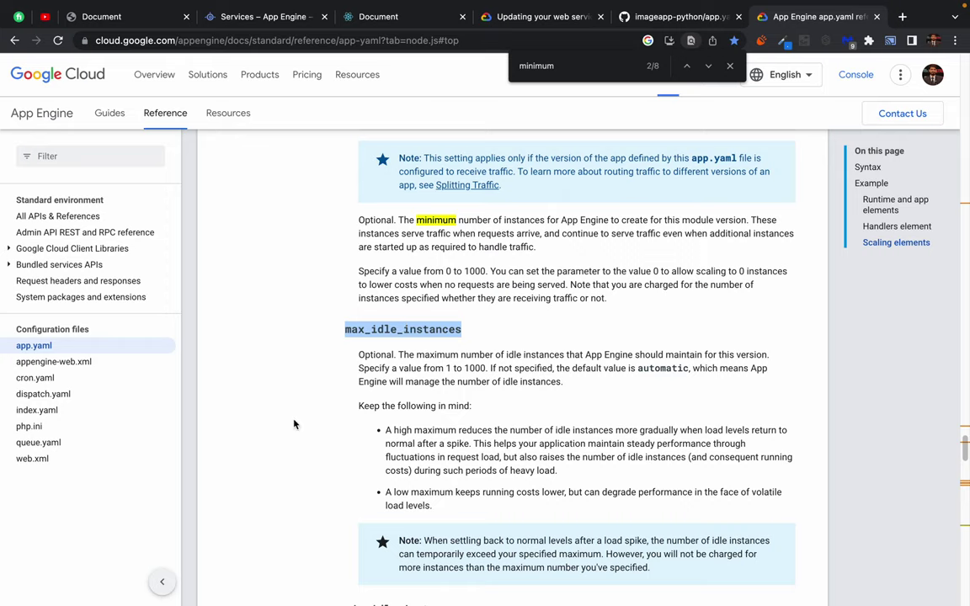
{"action": "scroll", "coordinate": [294, 424], "scroll_direction": "down", "scroll_amount": 5}
{"action": "double_click", "coordinate": [407, 318]}
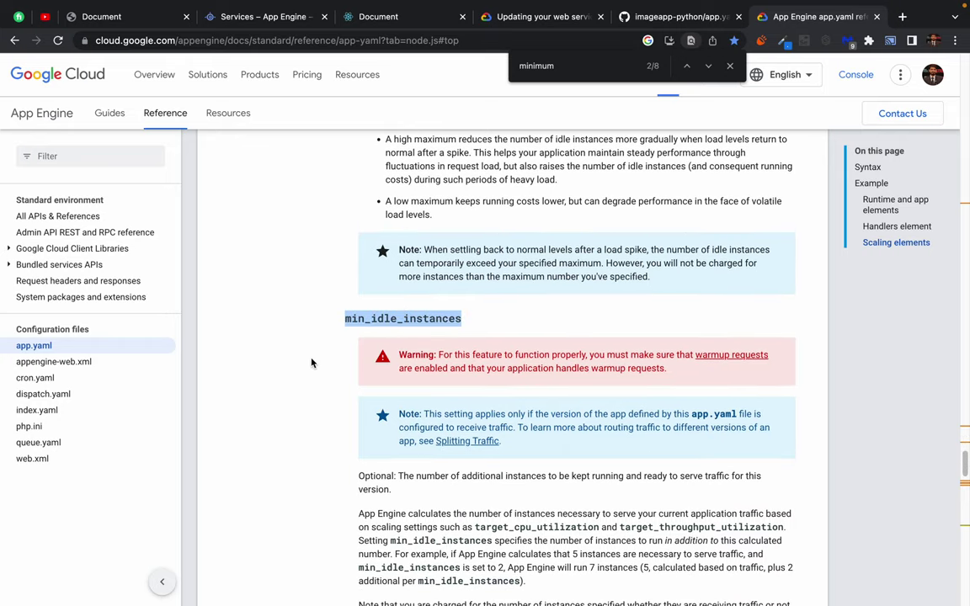